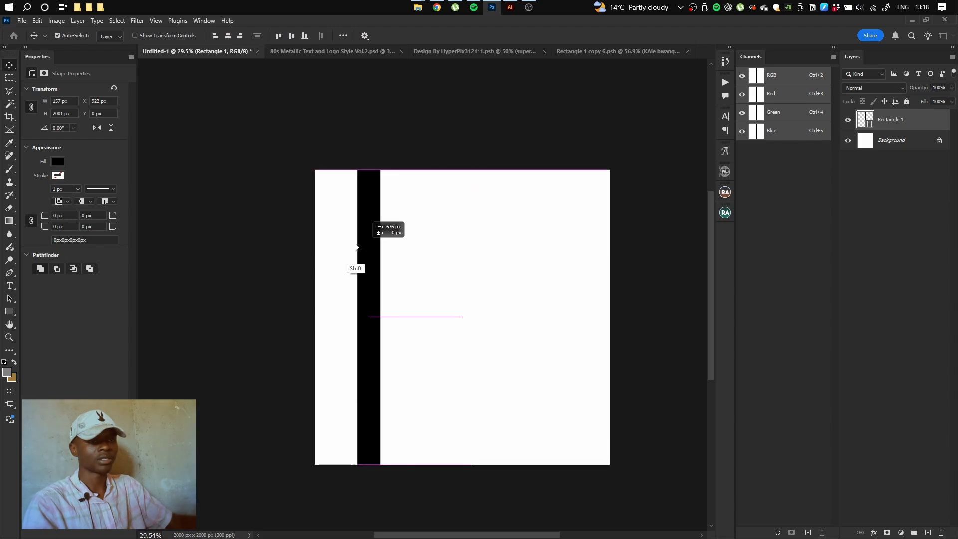
Copy the black bar across the canvas into six stripes and merge them into one layer
drag(433, 244, 498, 252)
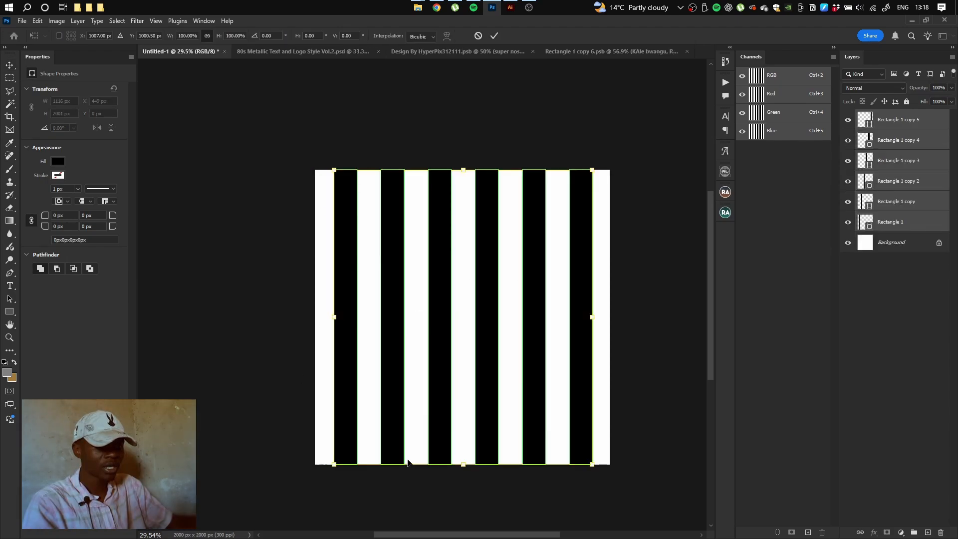
drag(460, 478, 549, 469)
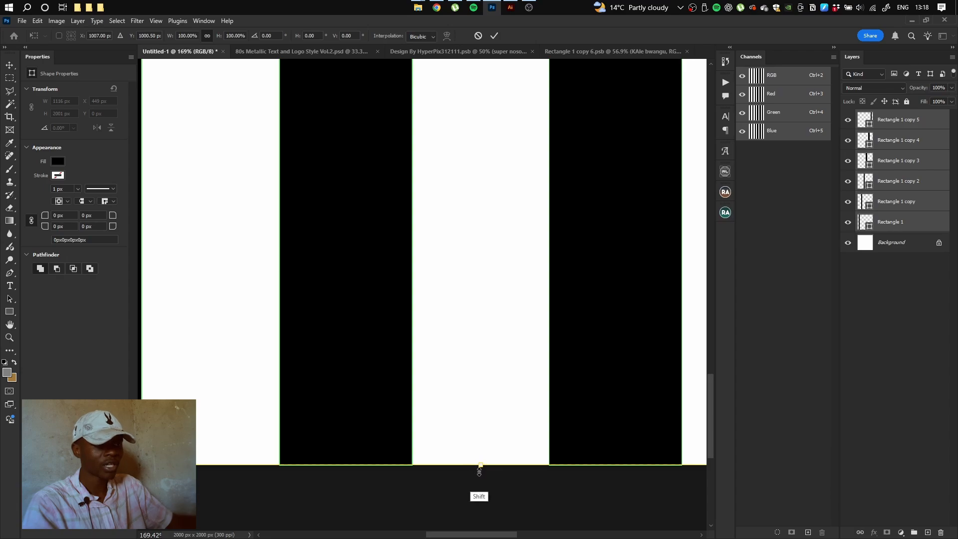
drag(516, 391, 407, 396)
key(Return)
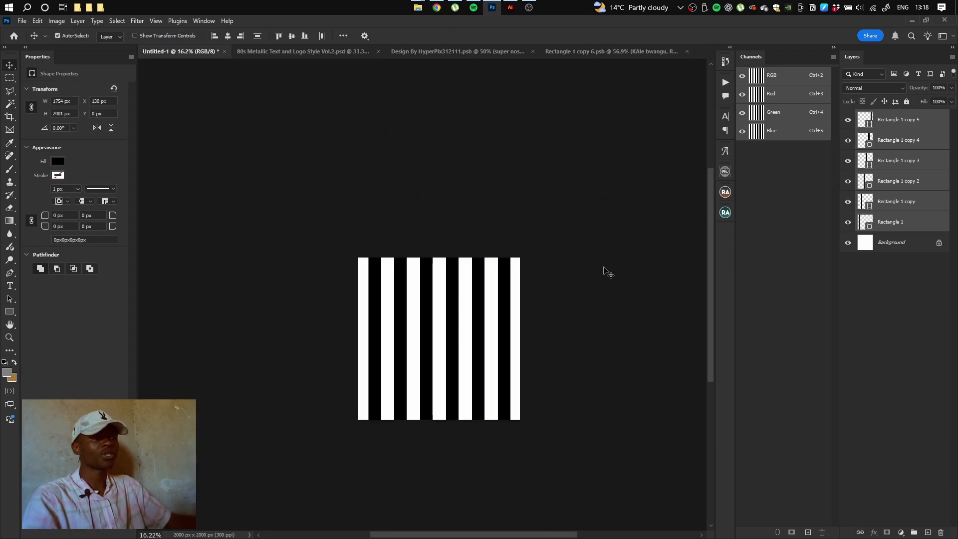
key(ctrl+e)
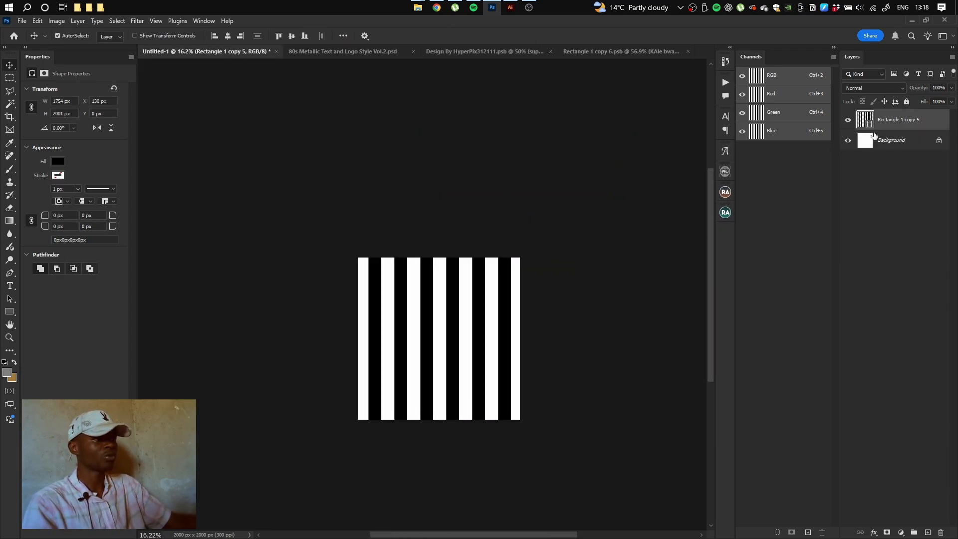
Duplicate the stripes, rotate the copy 90° and merge both stripe layers into one grid
drag(451, 295, 471, 292)
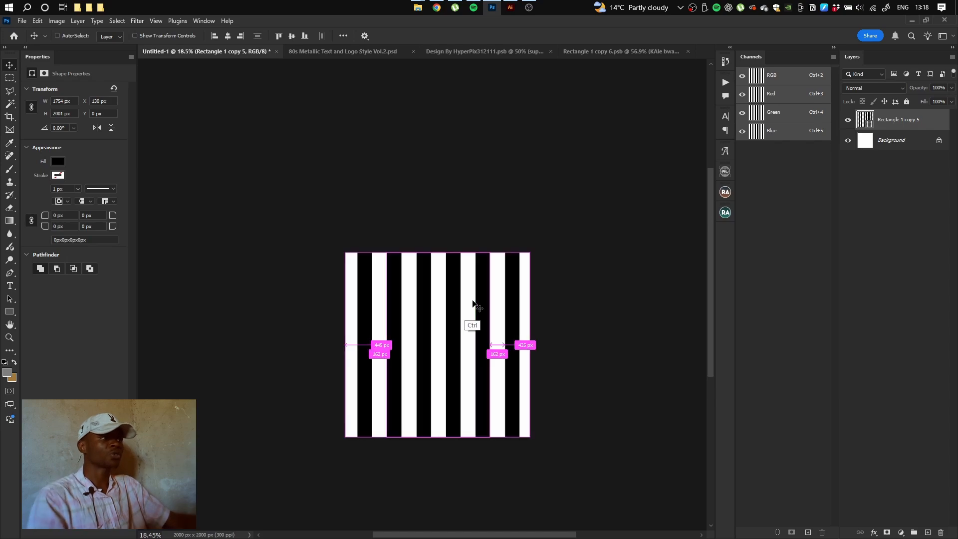
key(ctrl+j)
key(ctrl+t)
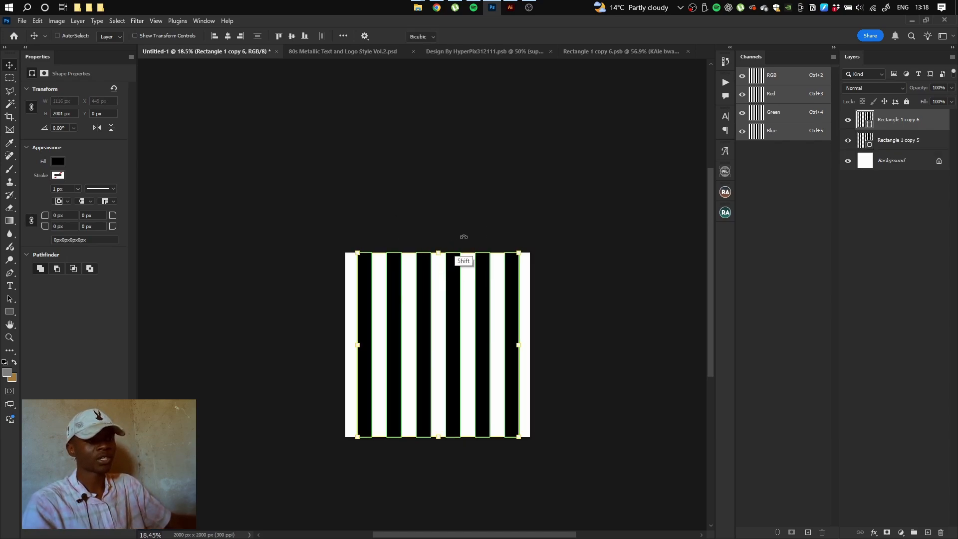
drag(464, 237, 549, 334)
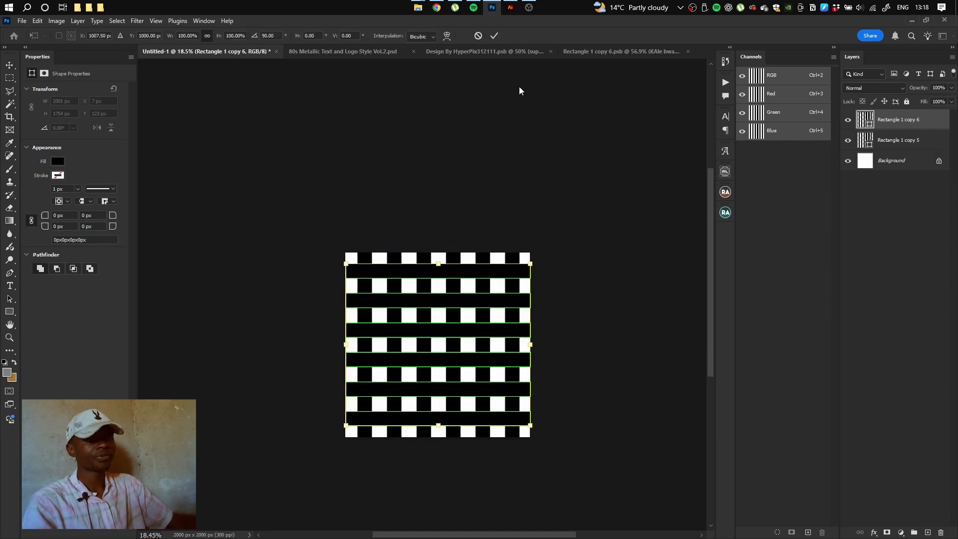
click(495, 36)
drag(427, 314, 442, 316)
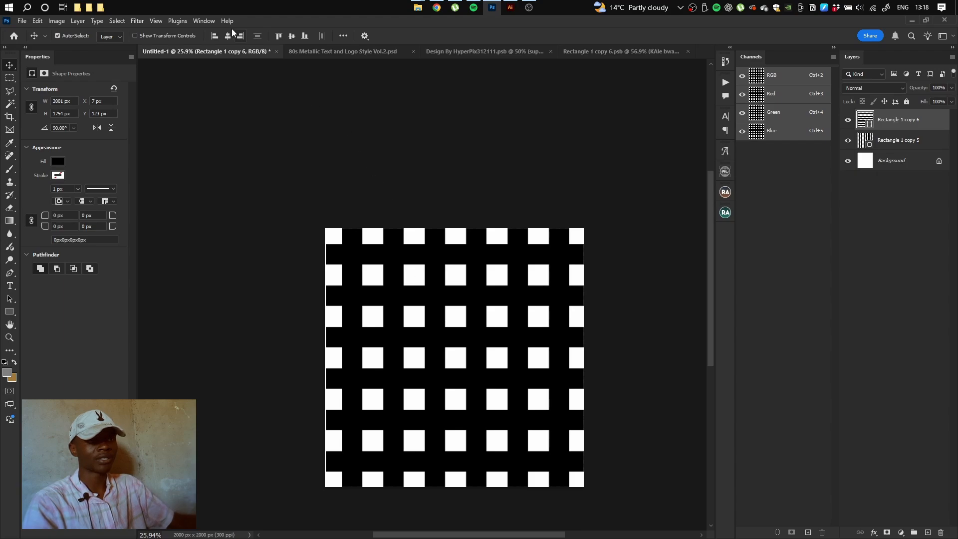
ctrl+click(909, 142)
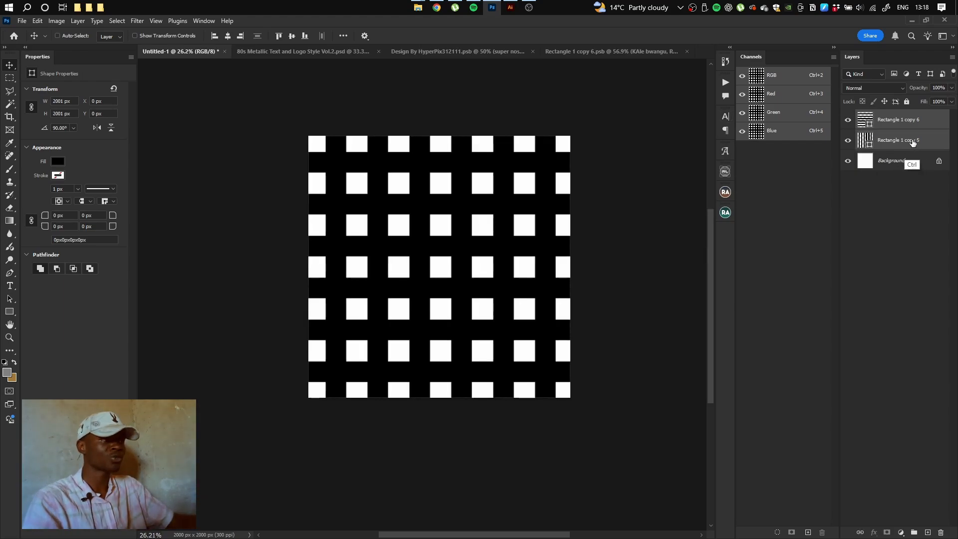
key(ctrl+e)
Convert the grid layer to a smart object and set its opacity to 78%
click(848, 121)
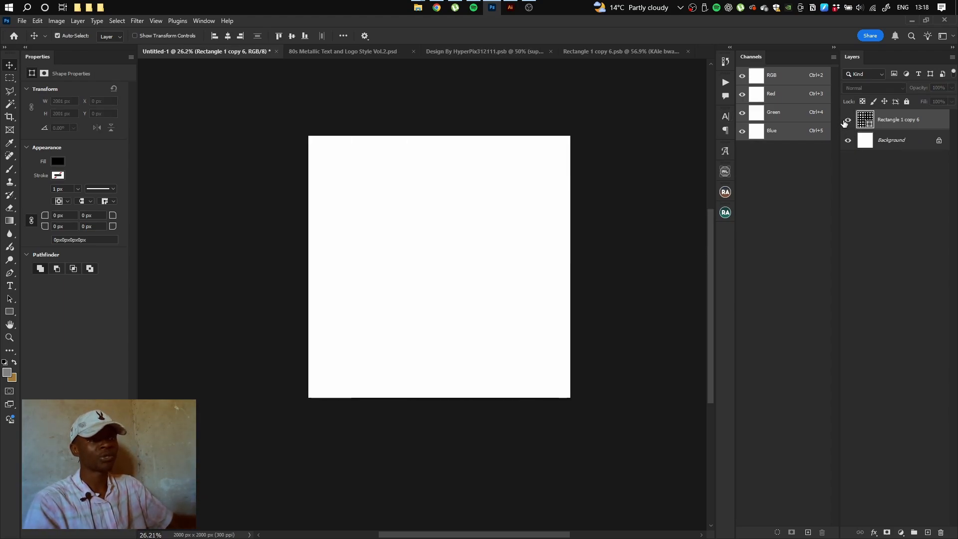
click(848, 120)
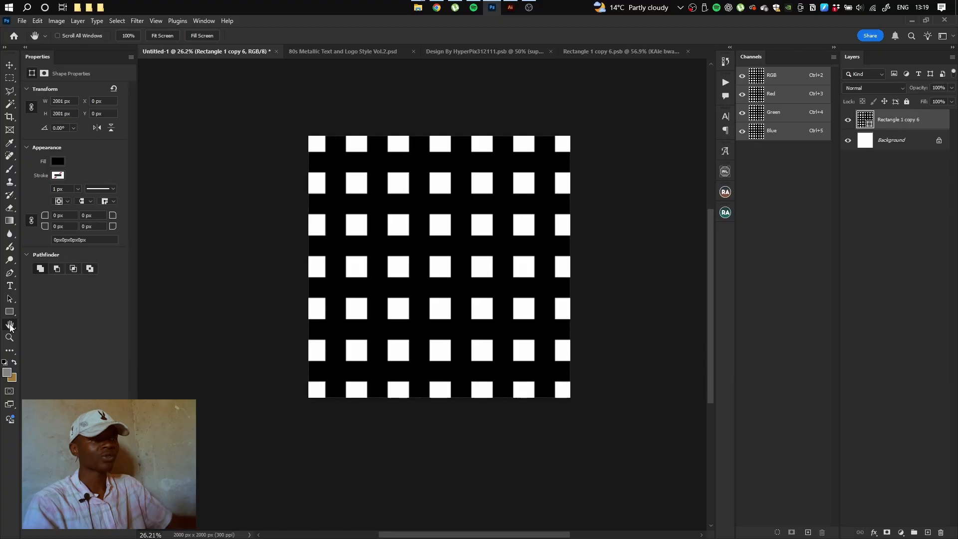
scroll(384, 183, up, 3)
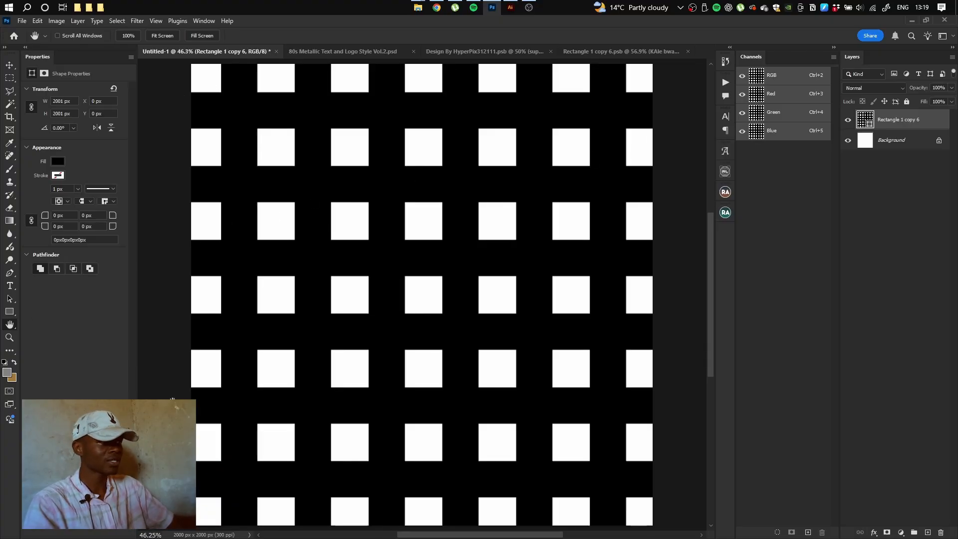
right_click(894, 123)
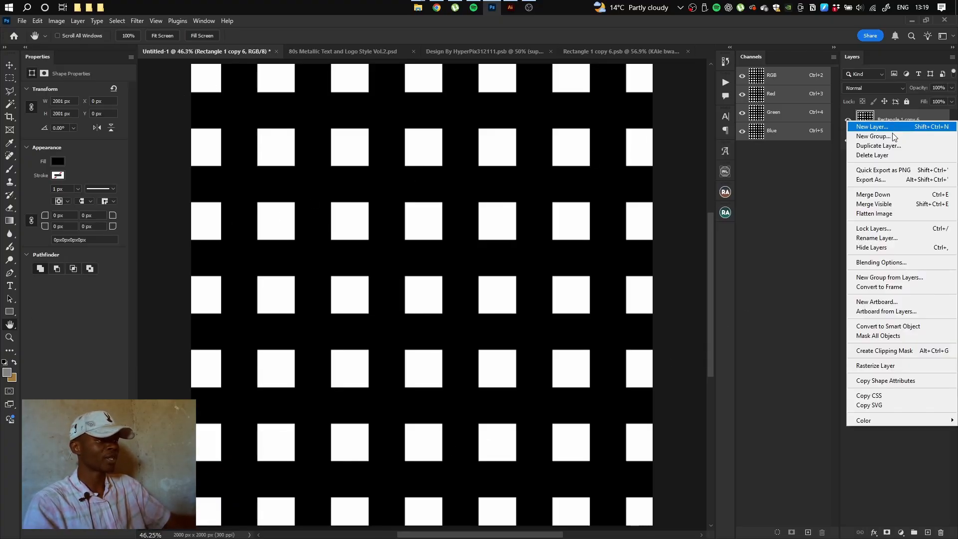
click(888, 328)
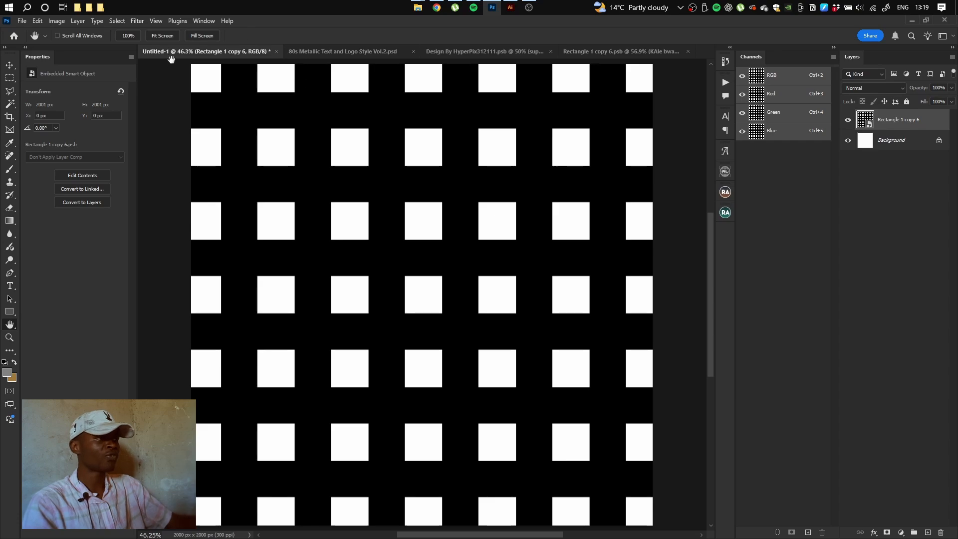
drag(919, 91, 909, 93)
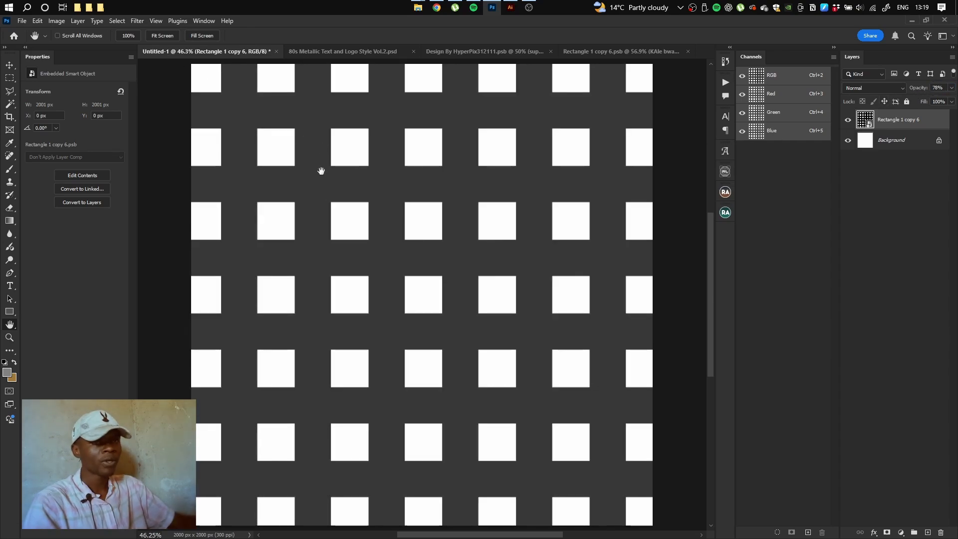
Apply a Pinch filter with a negative amount to the grid, then open its smart object contents
click(137, 20)
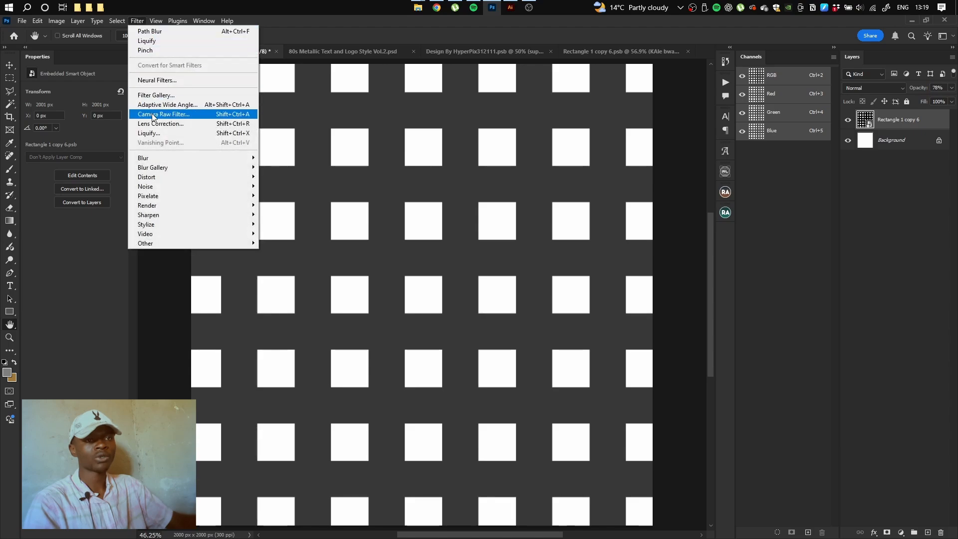
mouse_move(156, 177)
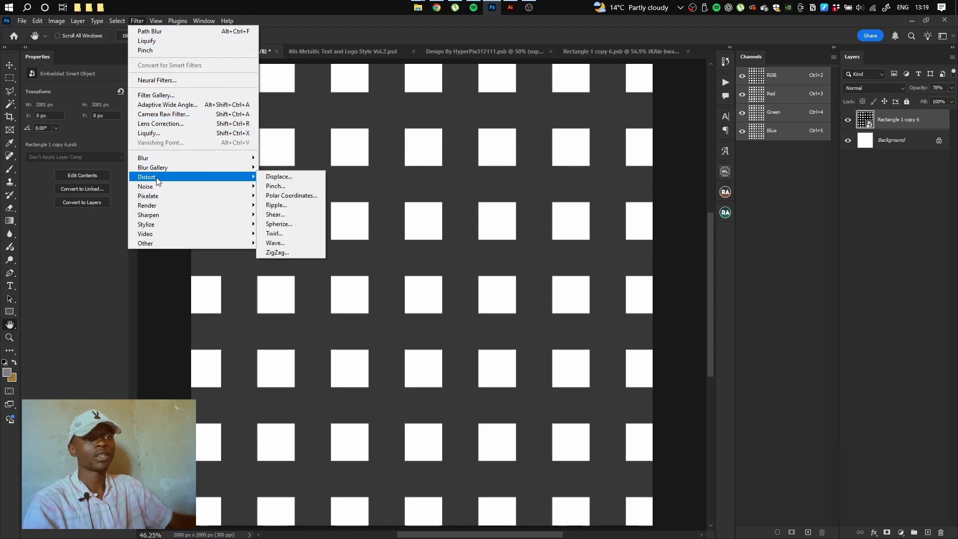
click(275, 186)
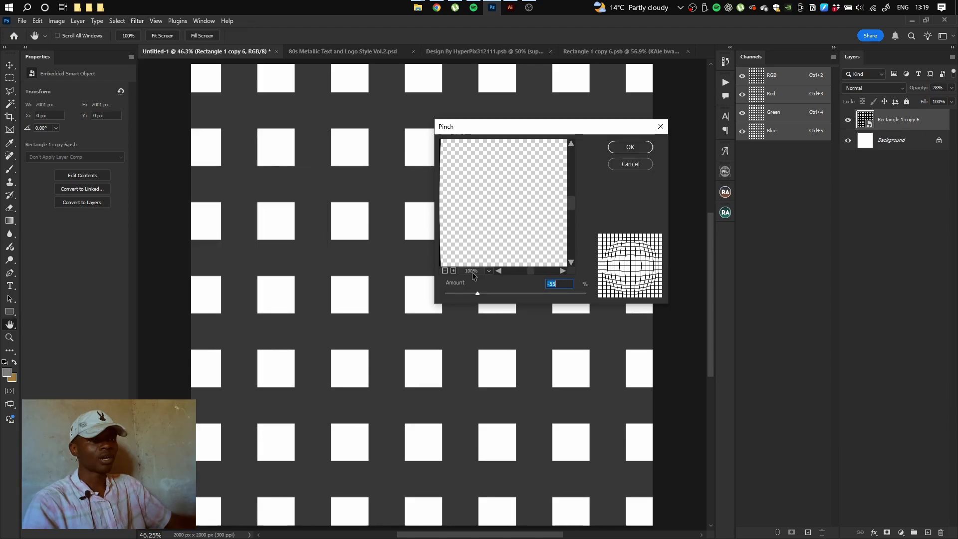
click(445, 270)
click(445, 271)
click(445, 271)
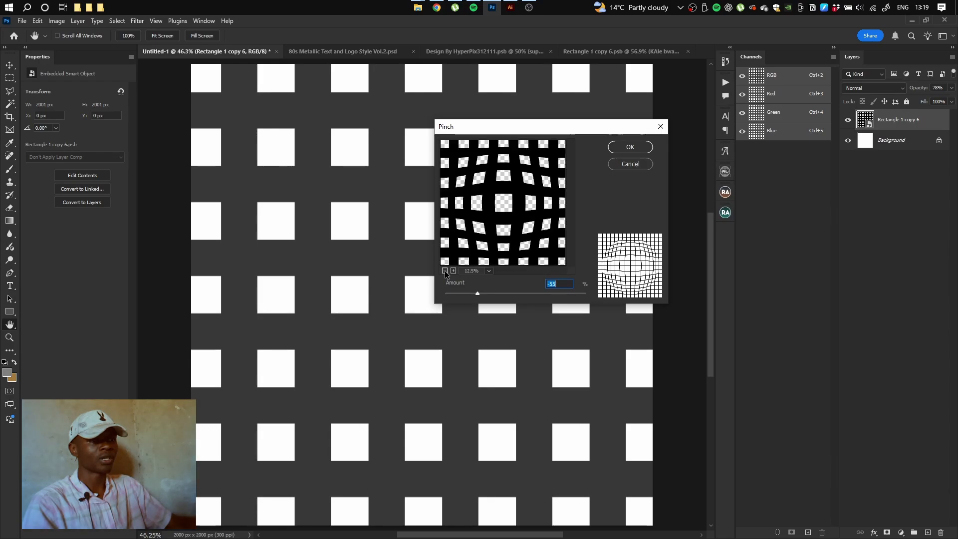
click(445, 270)
click(453, 271)
click(446, 271)
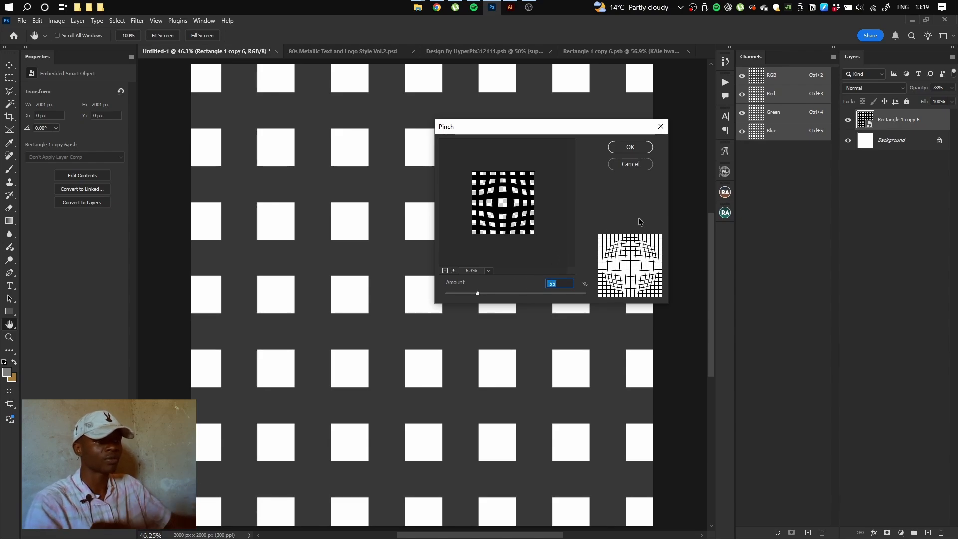
click(630, 147)
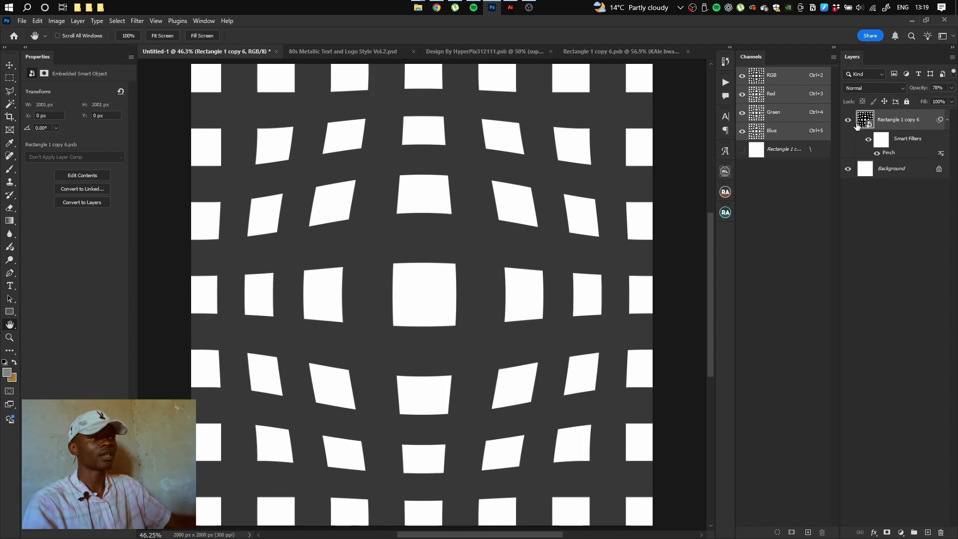
double_click(862, 125)
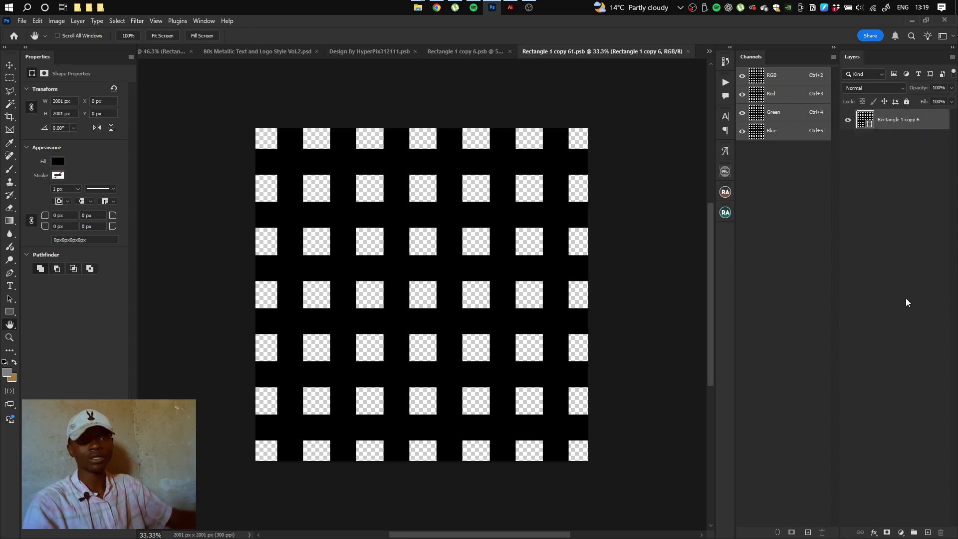
Add KALE and BWANGU as two black Game Quotes text layers and hide the grid
key(t)
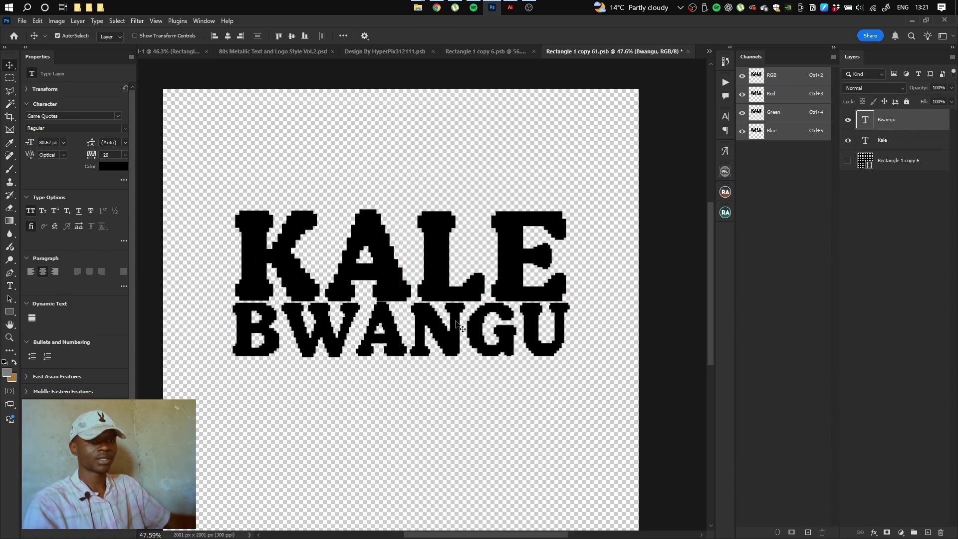
Set the N in BWANGU to the Rumblesport Athletic Caps Bold font
drag(455, 331, 454, 331)
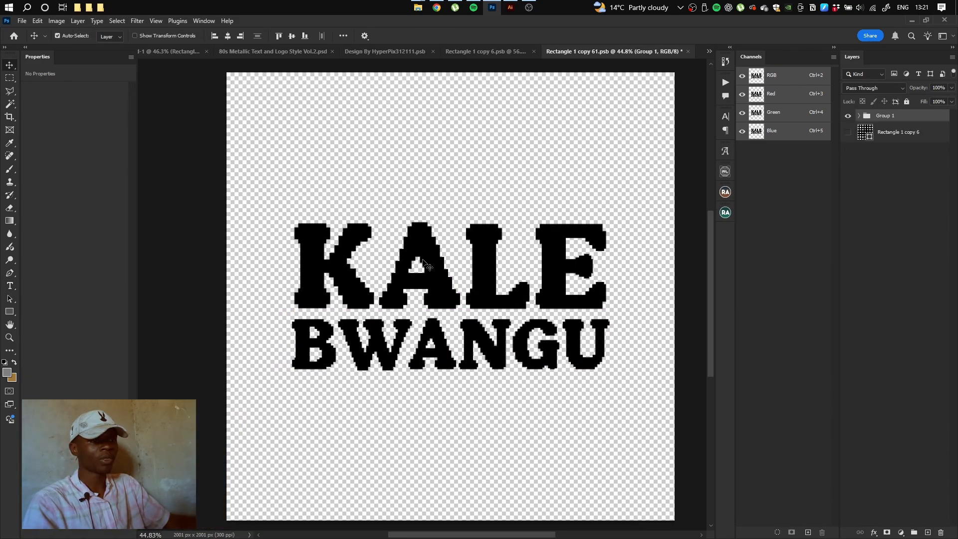
click(506, 344)
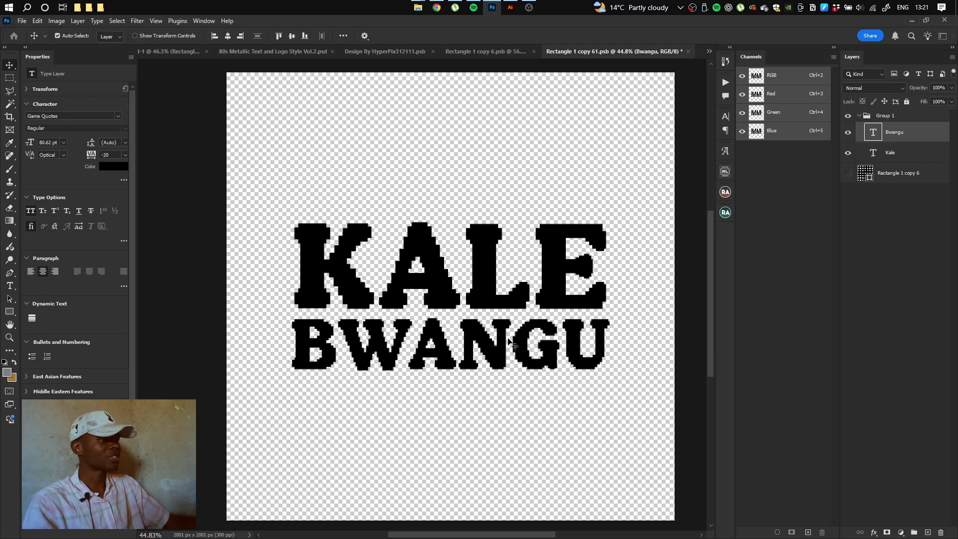
double_click(512, 350)
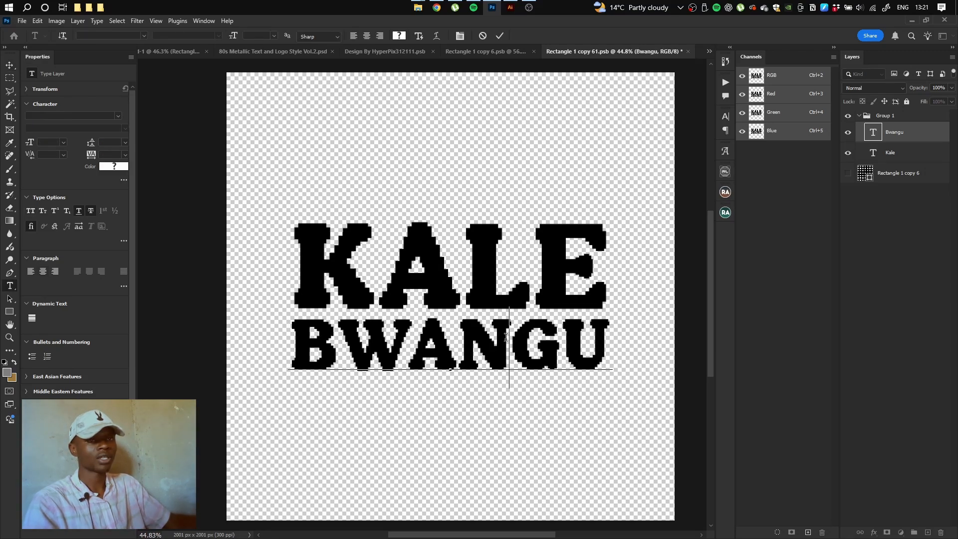
drag(509, 344, 454, 341)
click(118, 115)
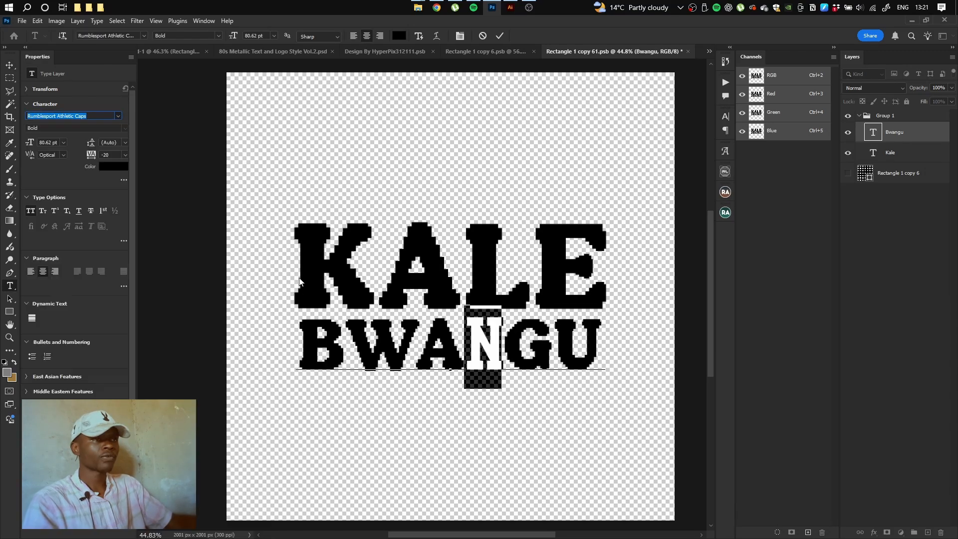
click(500, 35)
Stretch the BWANGU text slightly wider with Free Transform
key(v)
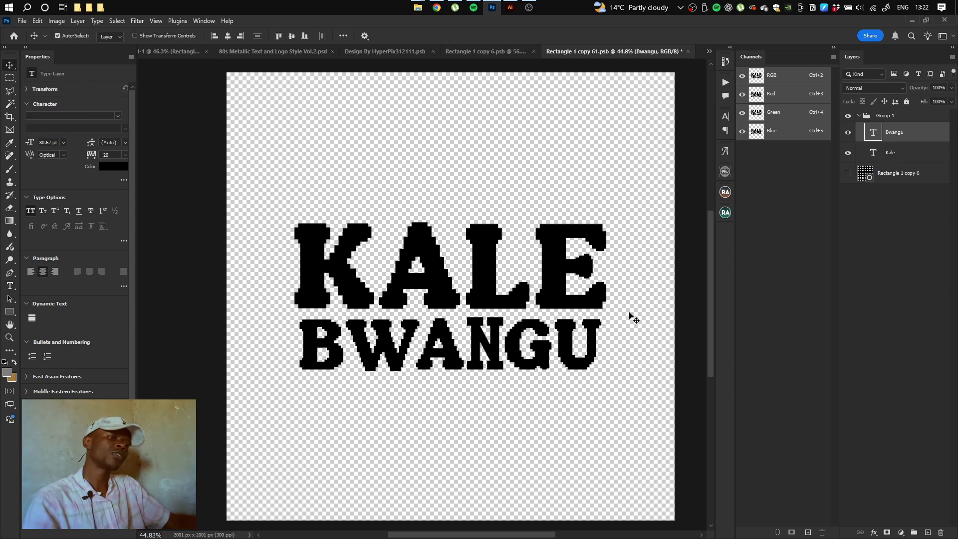
key(ctrl+t)
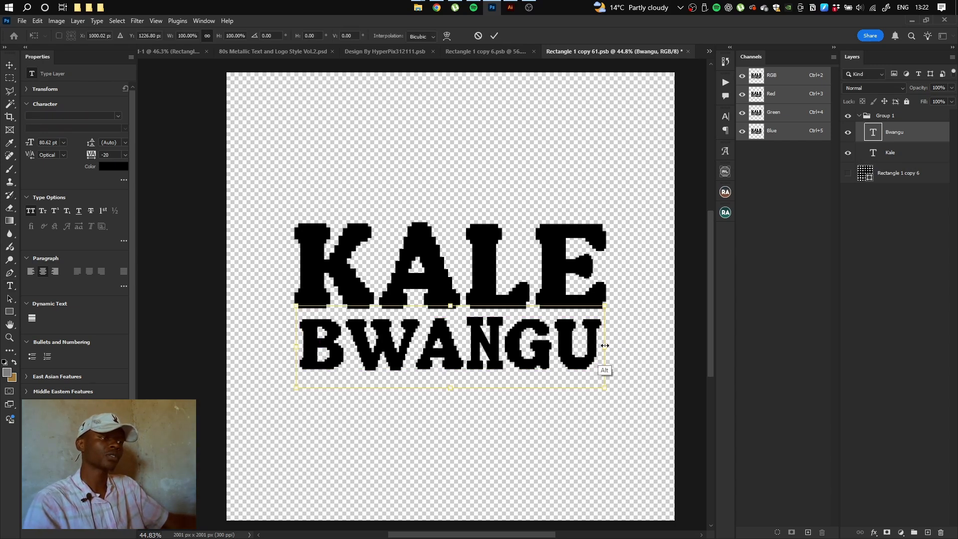
drag(605, 346, 607, 345)
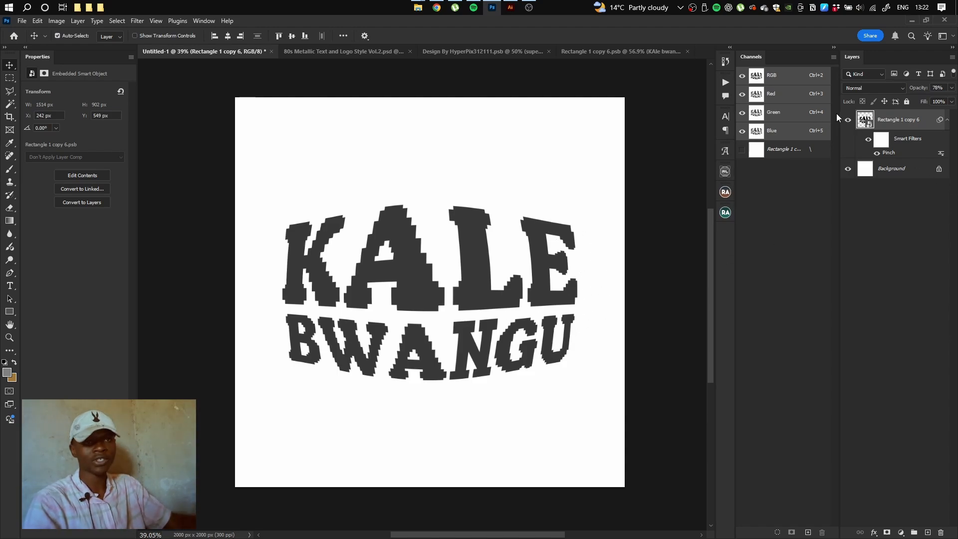
Liquify the lettering, pushing the K's top-left corner right and warping the E's upper-right arm
click(138, 21)
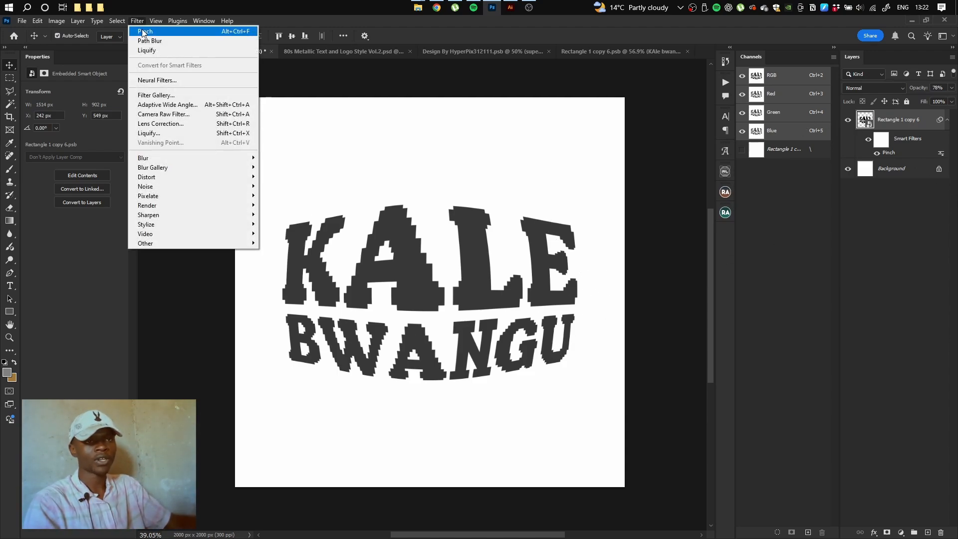
click(156, 134)
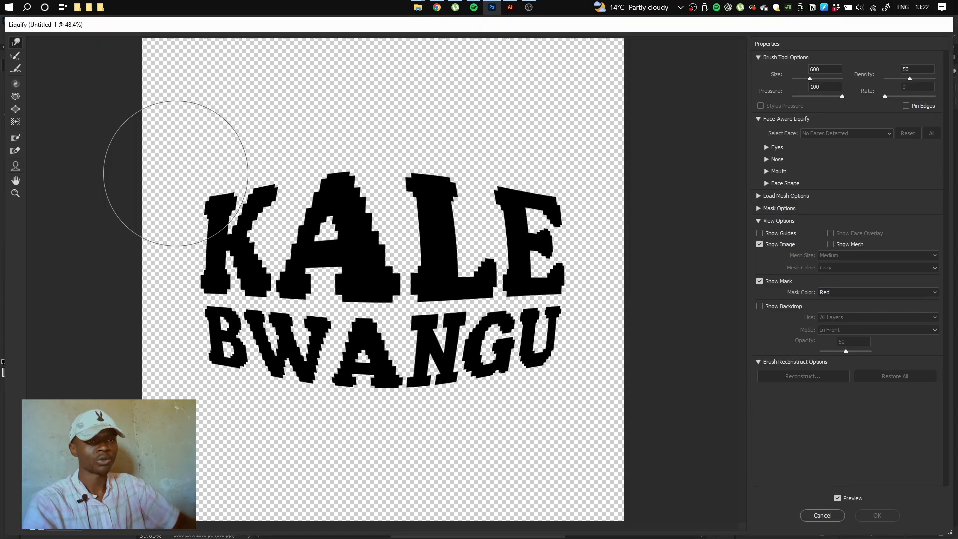
drag(177, 174, 194, 180)
mouse_move(597, 179)
mouse_down()
mouse_move(577, 172)
mouse_move(567, 181)
mouse_up()
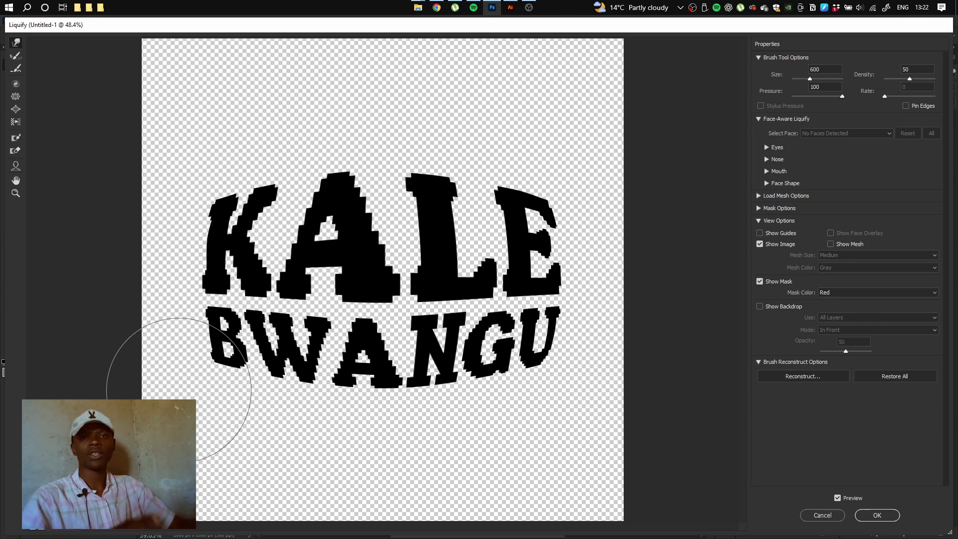
key(Return)
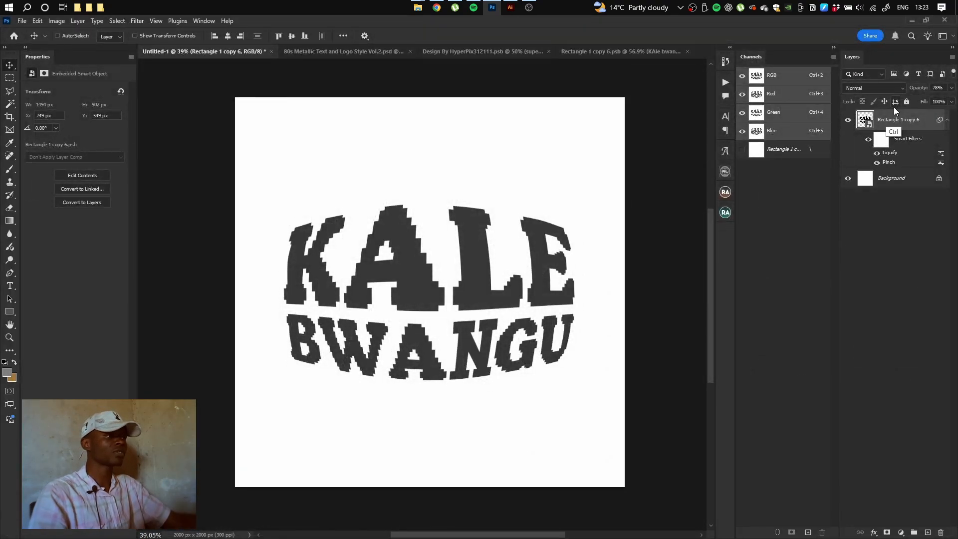
Group the lettering layer as 'OG' and duplicate the layer above the group
key(ctrl+g)
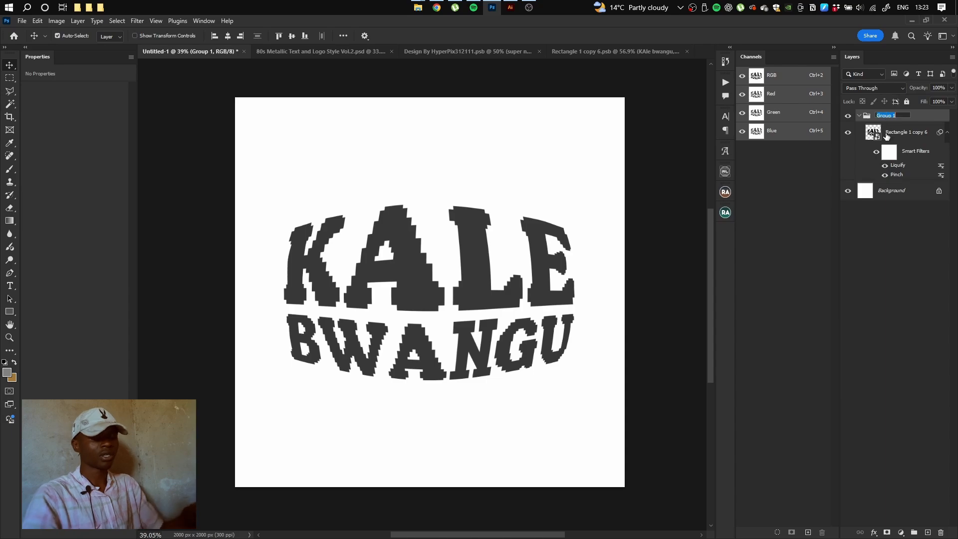
text(OG)
key(Return)
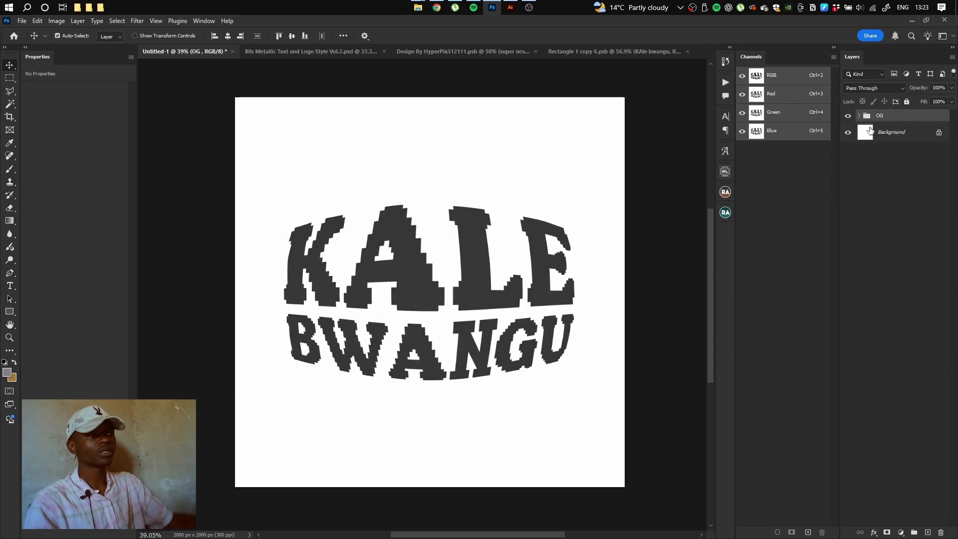
click(859, 116)
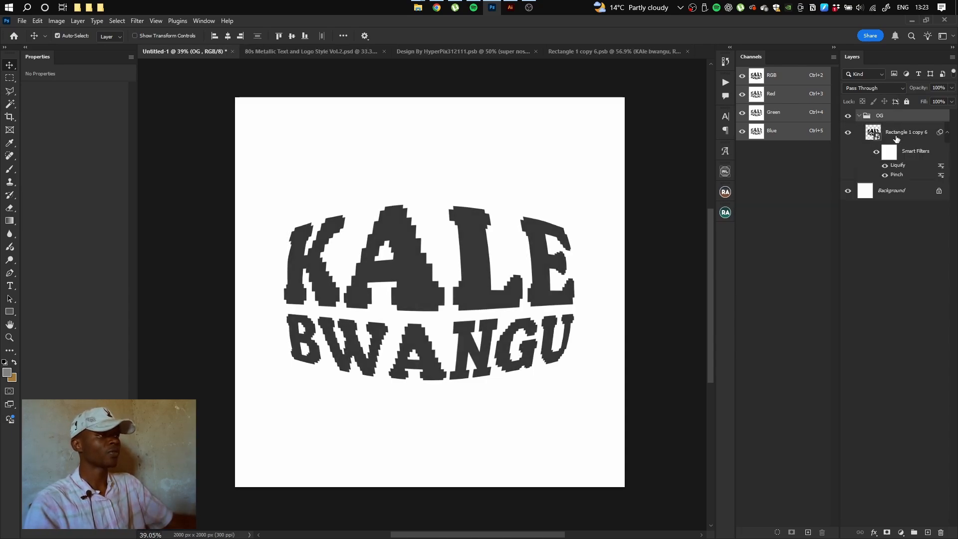
drag(897, 139, 902, 112)
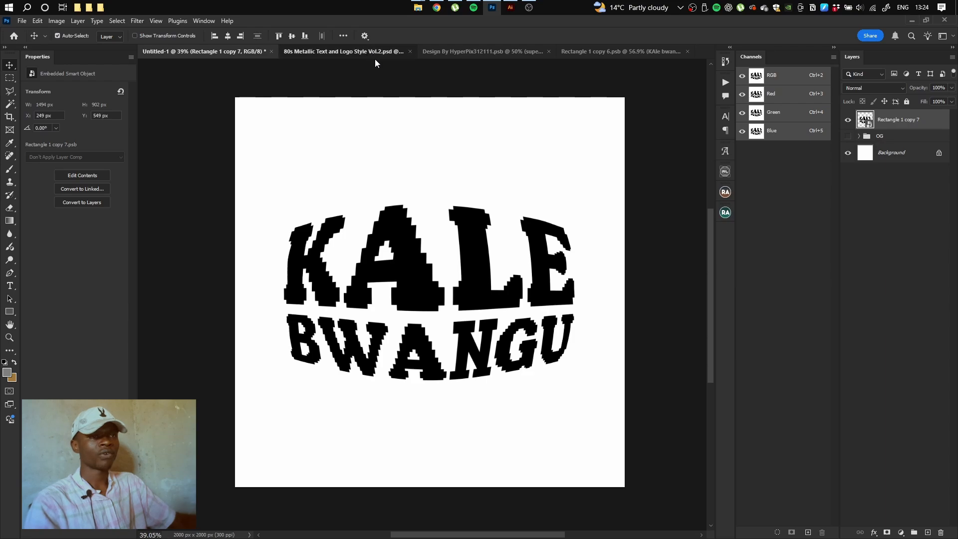
Bring the 80s Metallic Text and Logo Style Vol.2.psd document to the front
click(341, 55)
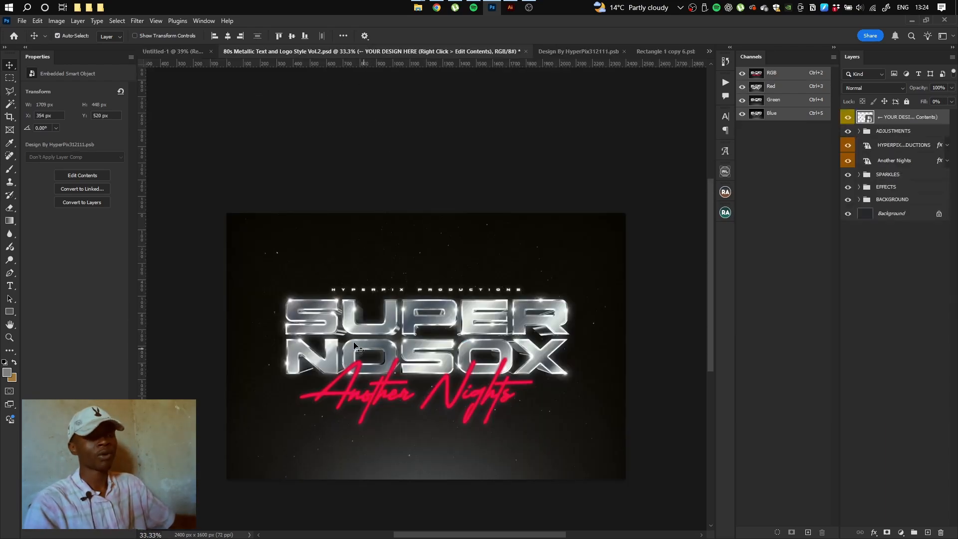
key(ctrl+shift+Tab)
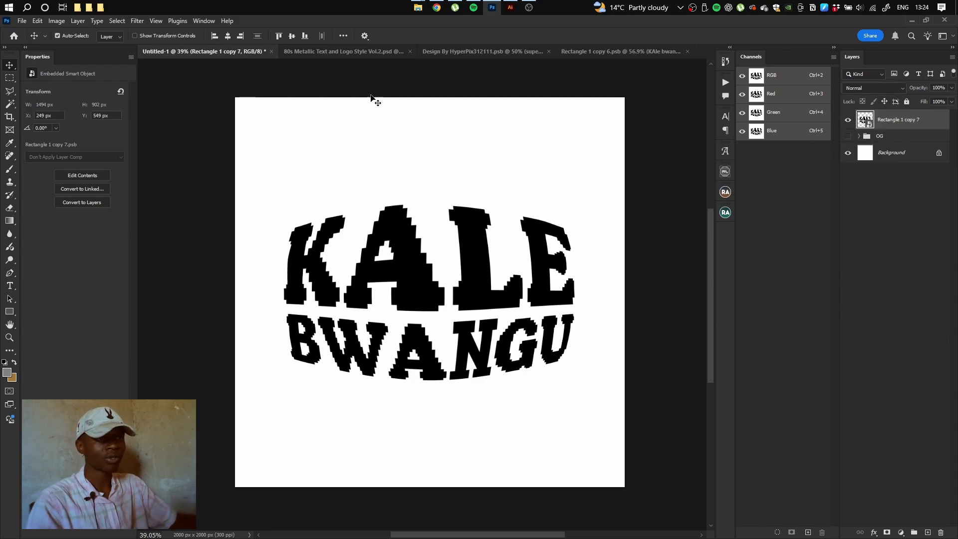
click(340, 50)
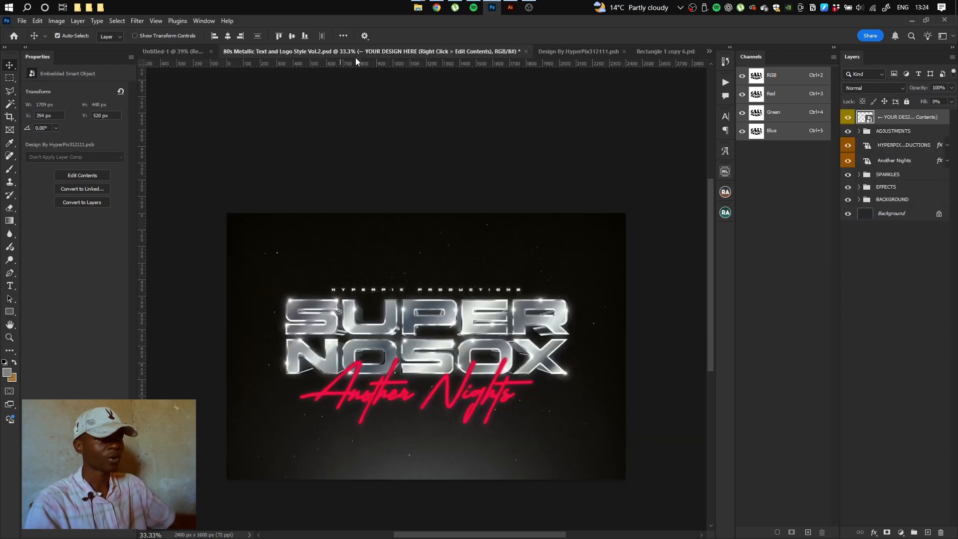
double_click(869, 119)
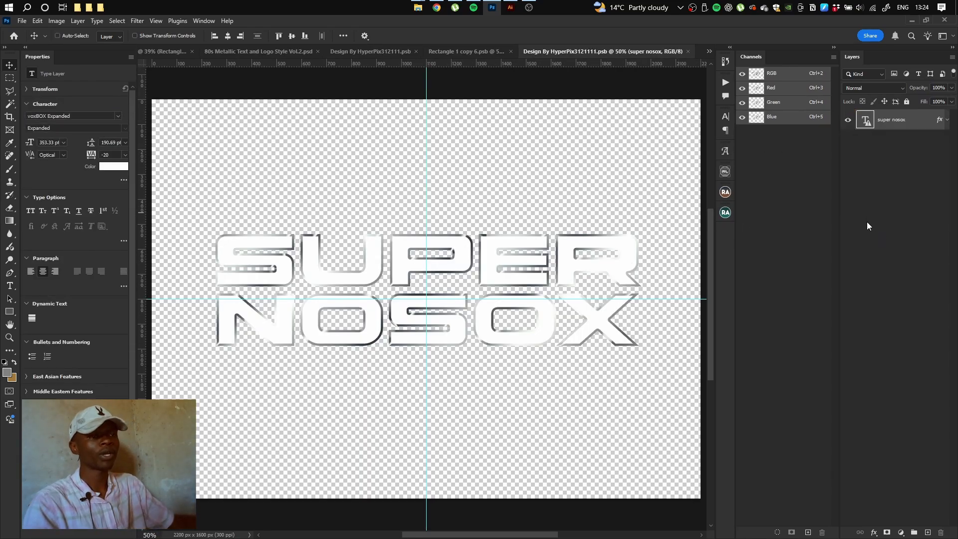
key(ctrl+v)
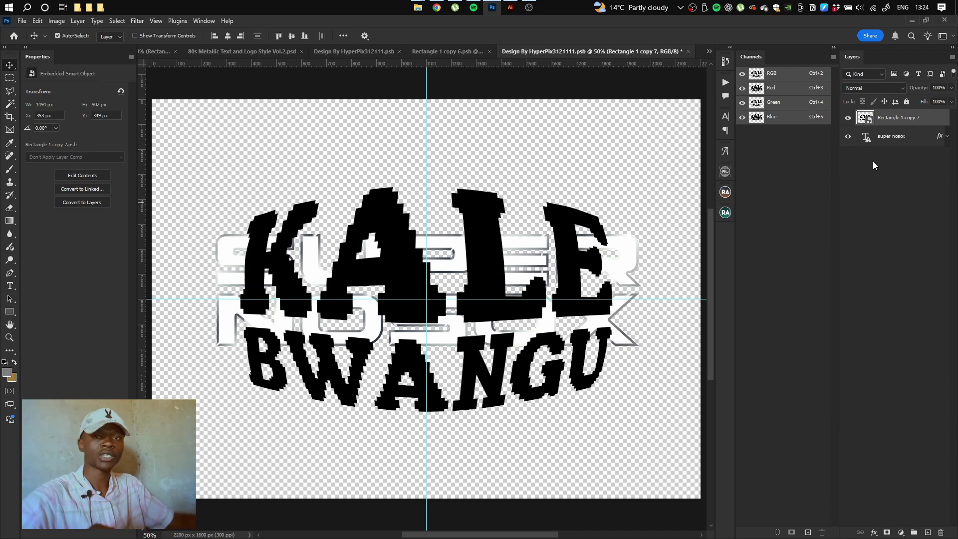
click(898, 136)
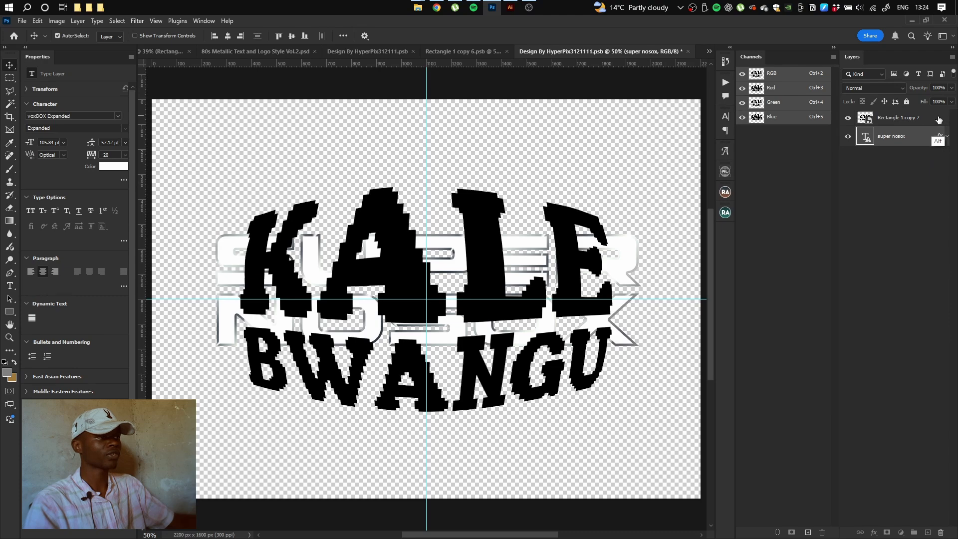
drag(940, 136, 939, 119)
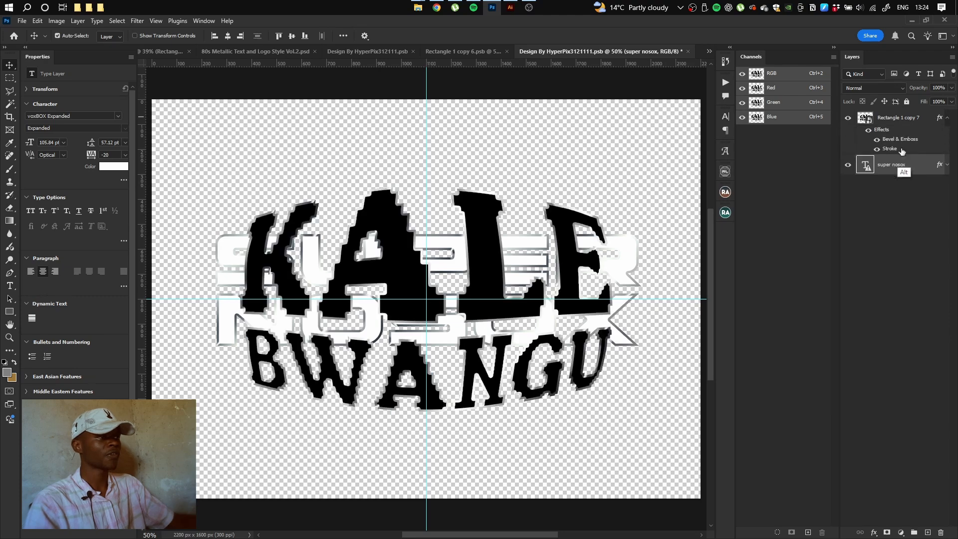
click(928, 121)
double_click(917, 134)
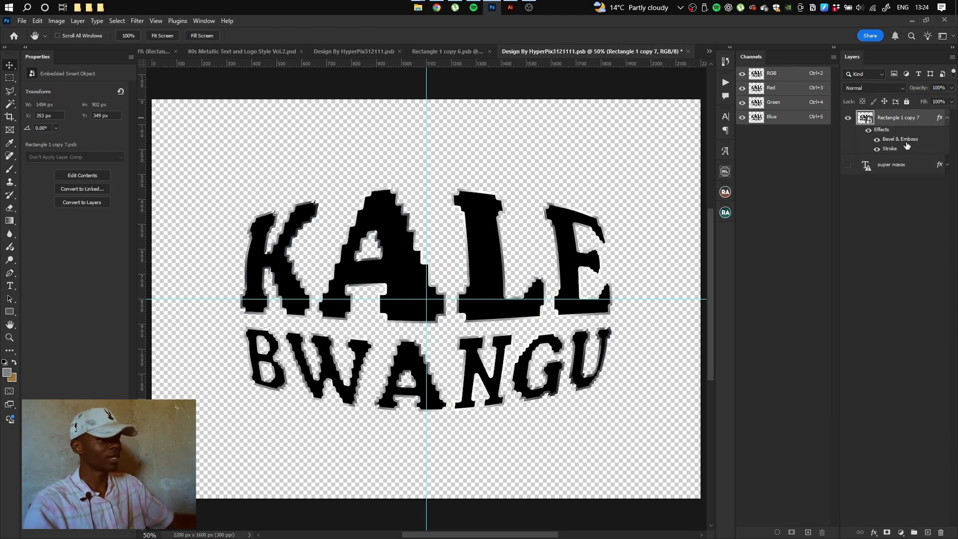
click(601, 366)
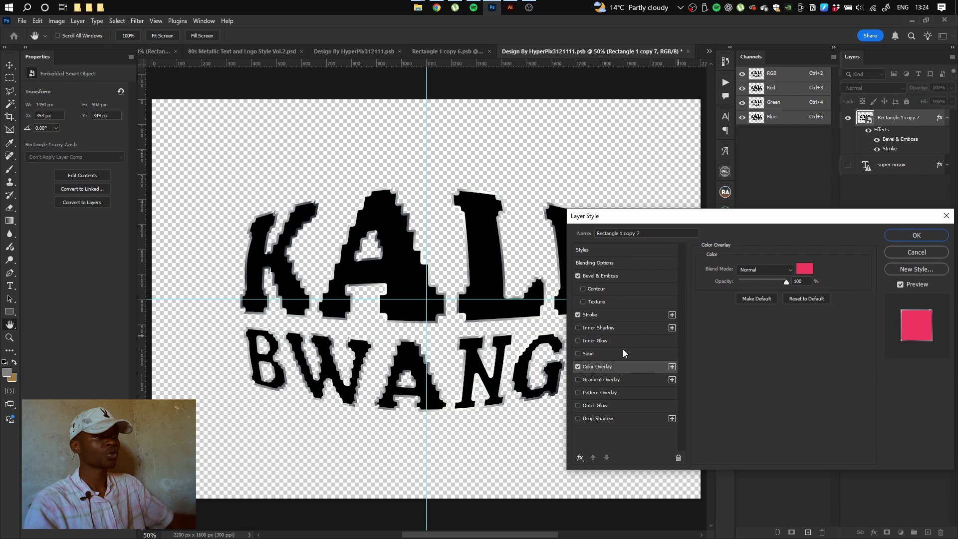
click(805, 268)
click(601, 205)
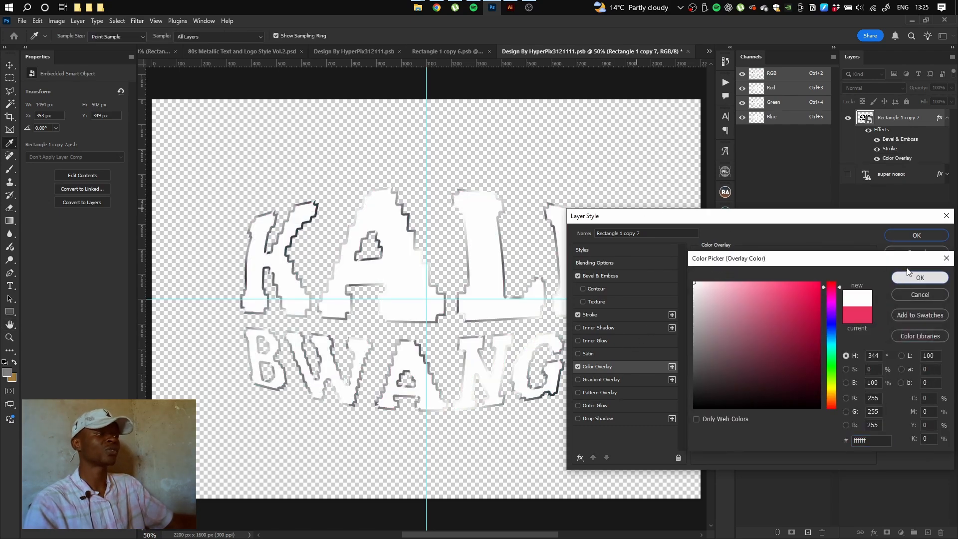
key(Return)
click(906, 233)
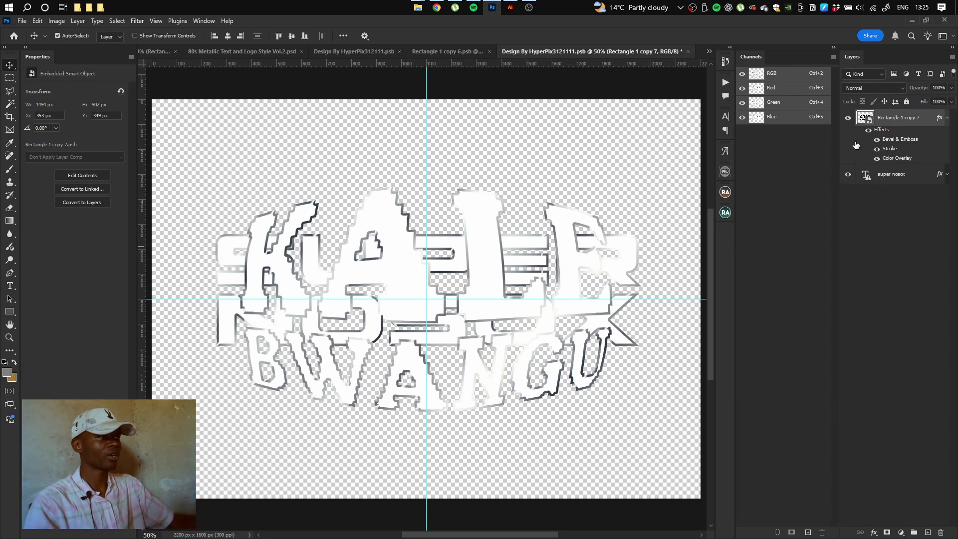
Delete the super nosox text layer, then save and close the design file
click(856, 173)
click(898, 185)
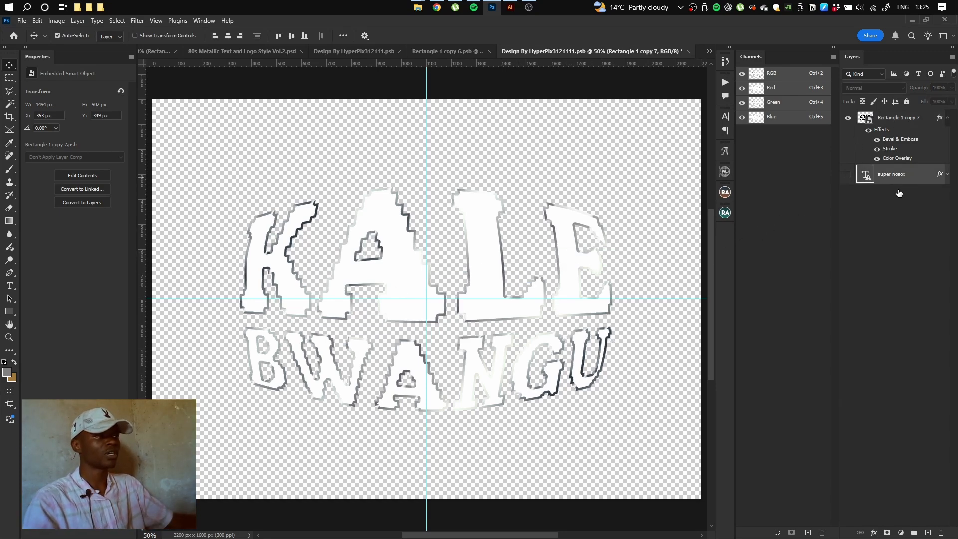
key(Delete)
key(ctrl+s)
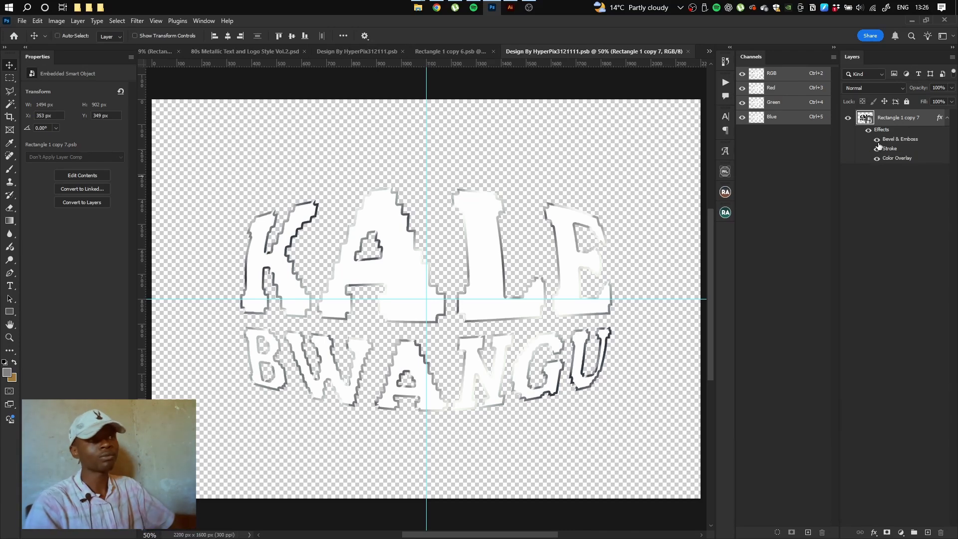
key(ctrl+w)
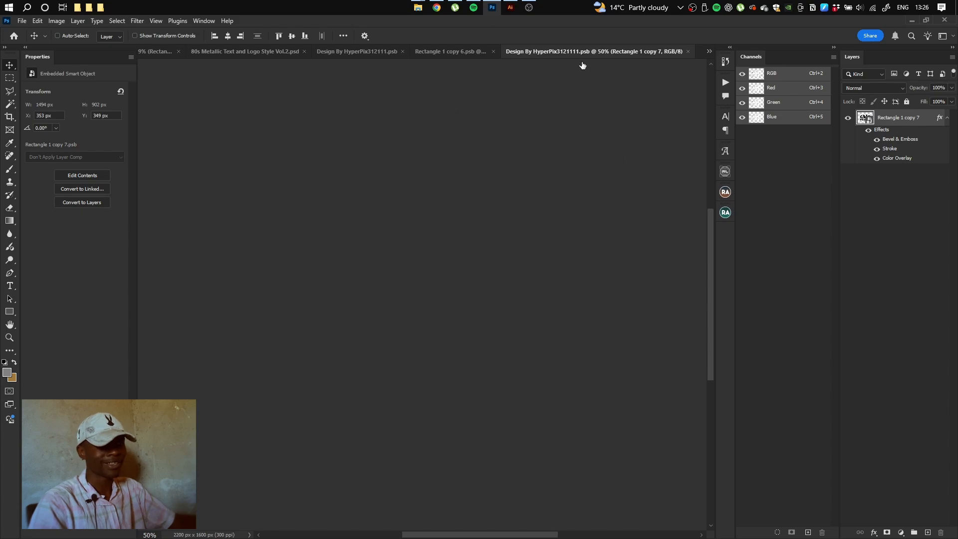
Hide the ADJUSTMENTS group and merge the OUTER GLOW, STYLE and EXTRUSION groups into single layers
scroll(412, 332, down, 5)
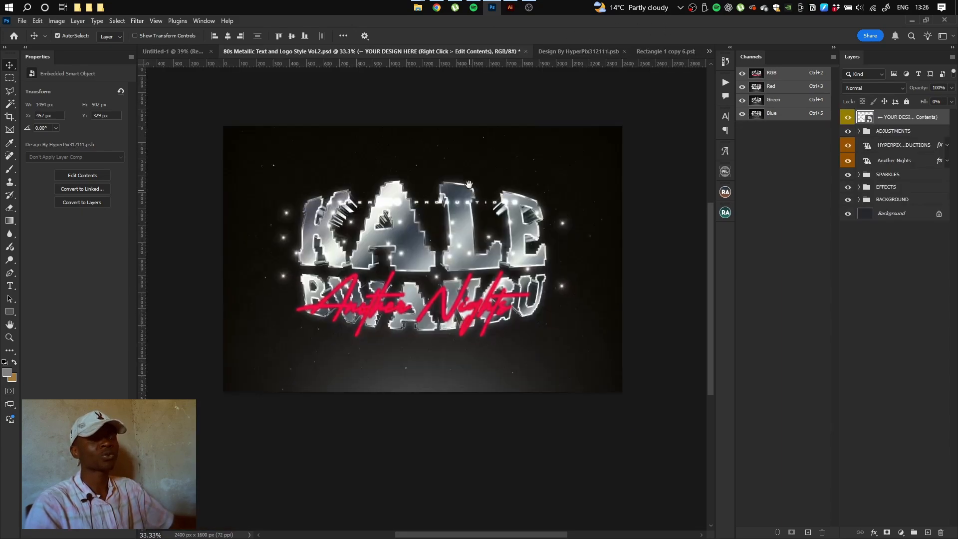
click(500, 113)
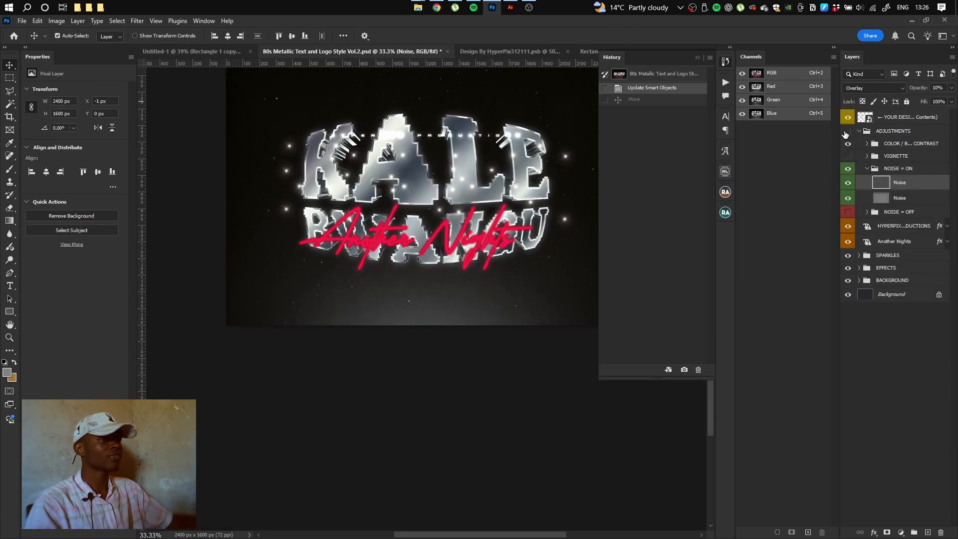
click(848, 131)
drag(491, 152, 498, 187)
click(896, 190)
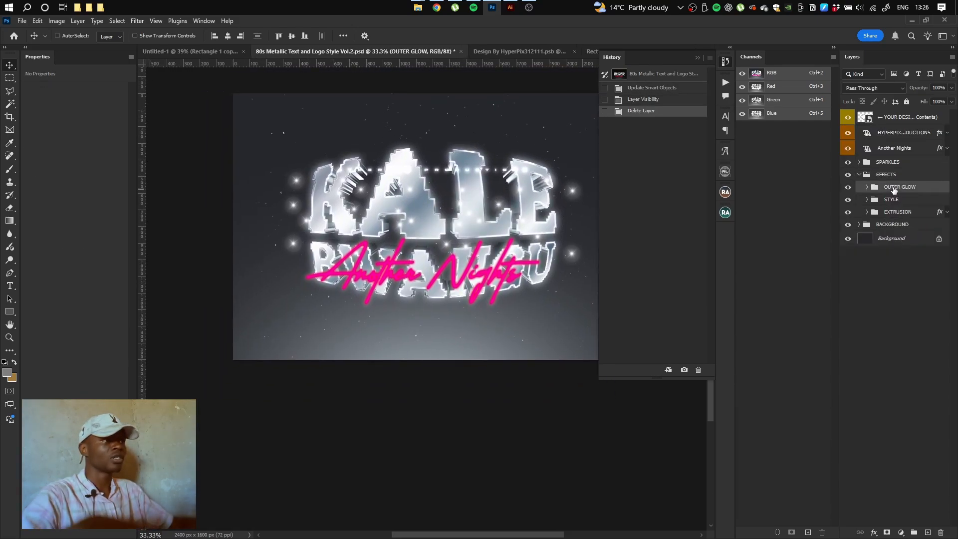
key(ctrl+e)
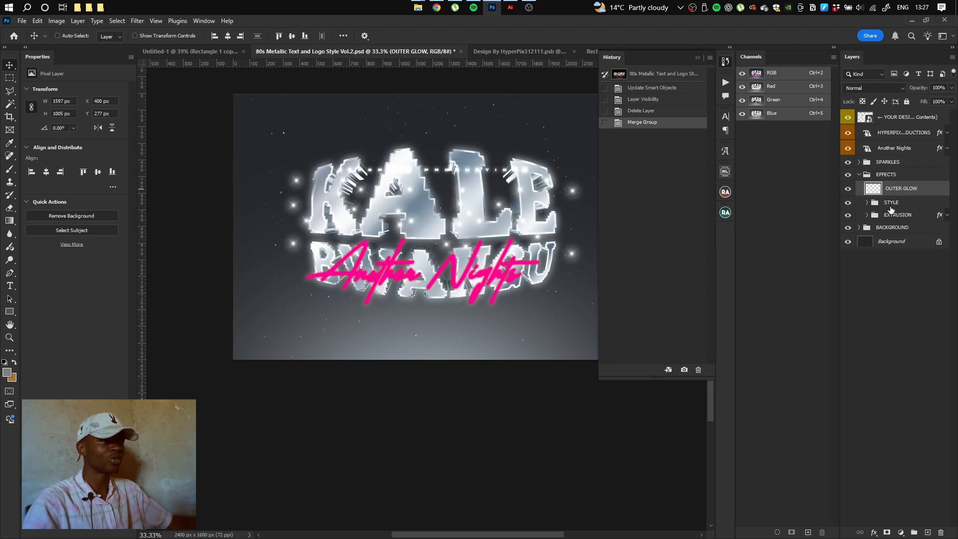
click(887, 205)
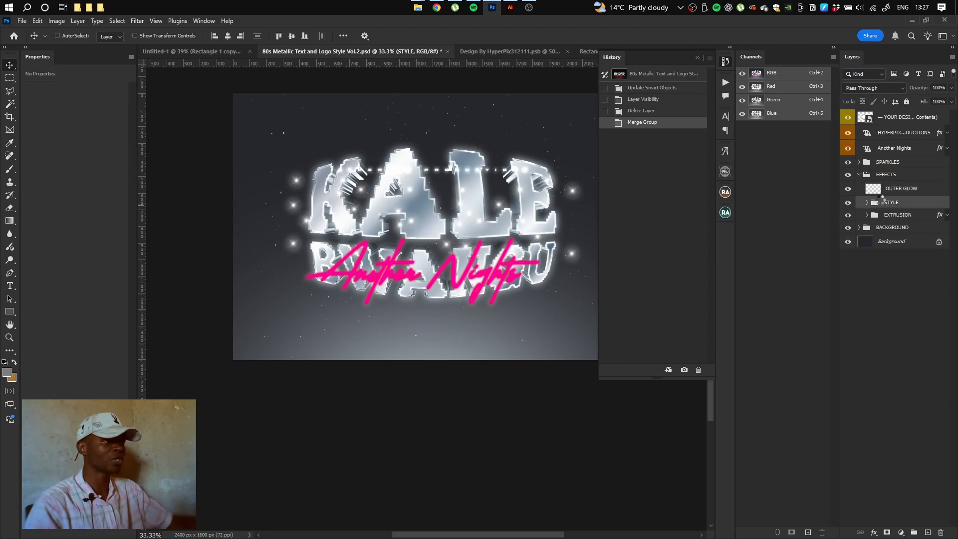
key(ctrl+e)
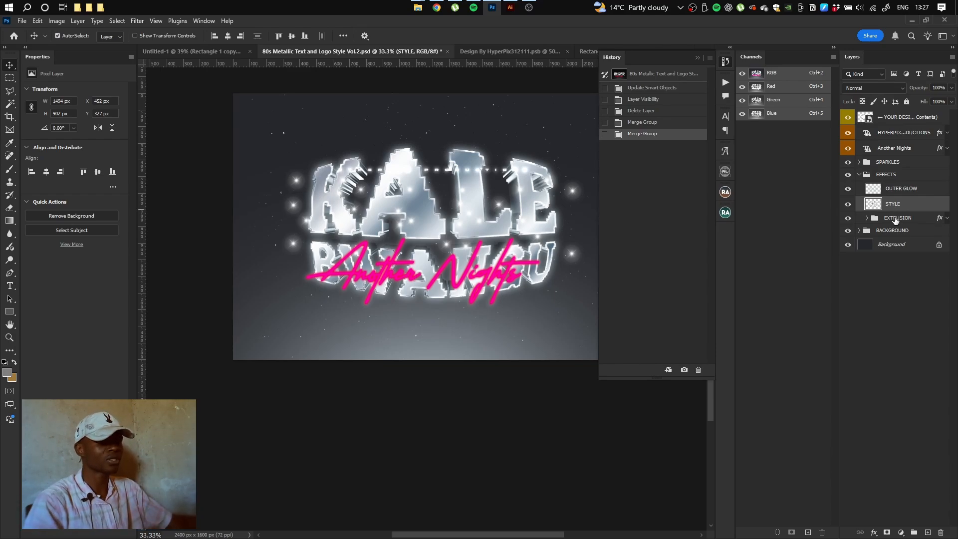
click(896, 220)
key(ctrl+e)
Convert EXTRUSION and STYLE to smart objects and copy the EFFECTS group into Untitled-1
right_click(929, 225)
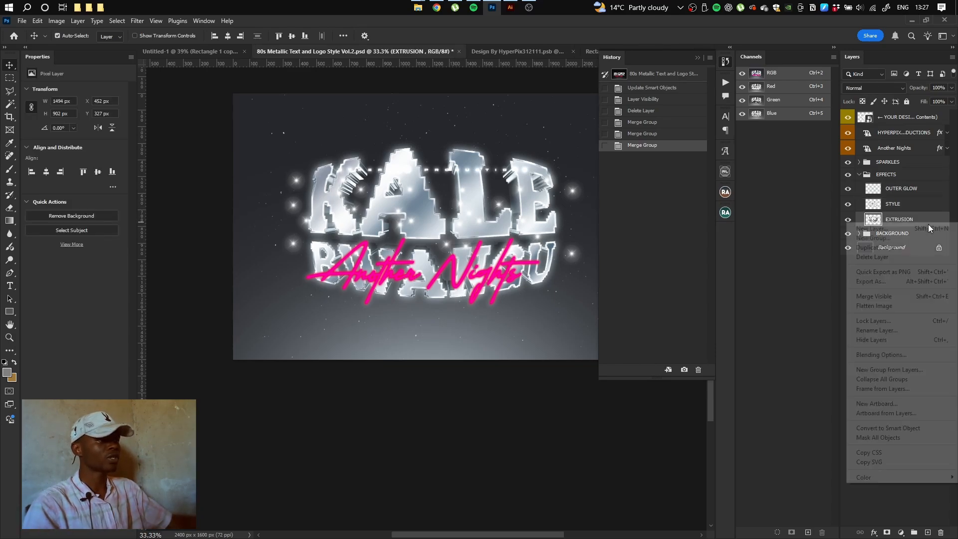
click(890, 429)
click(898, 205)
right_click(898, 205)
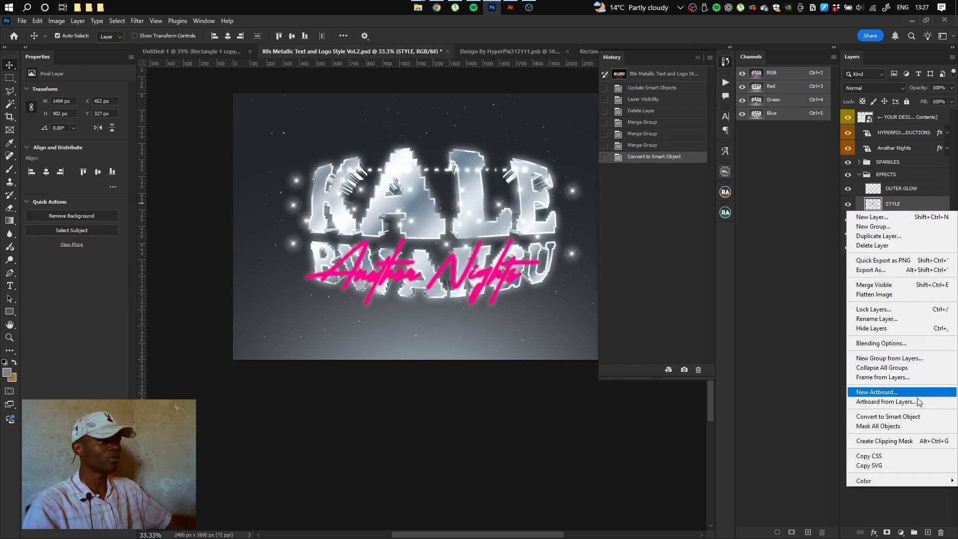
click(889, 416)
shift+click(906, 220)
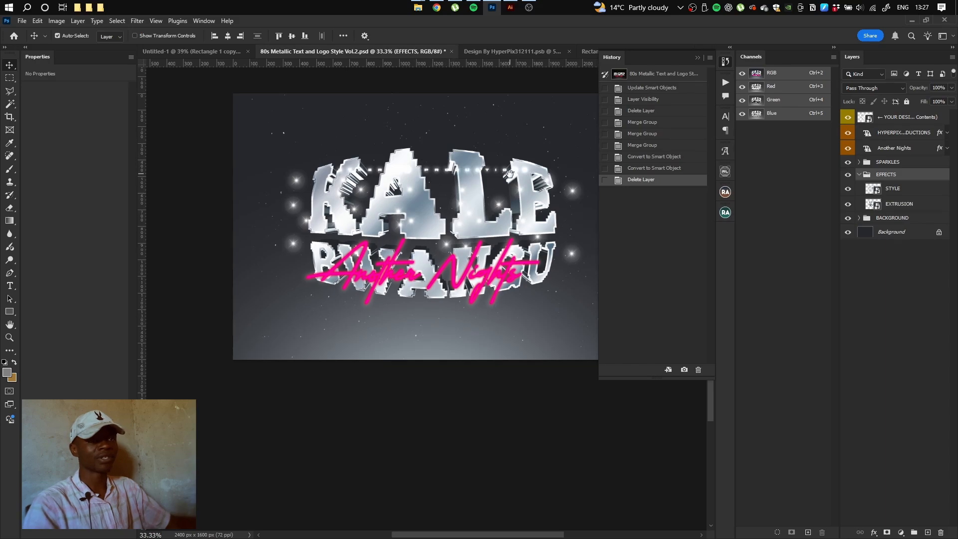
drag(510, 173, 454, 307)
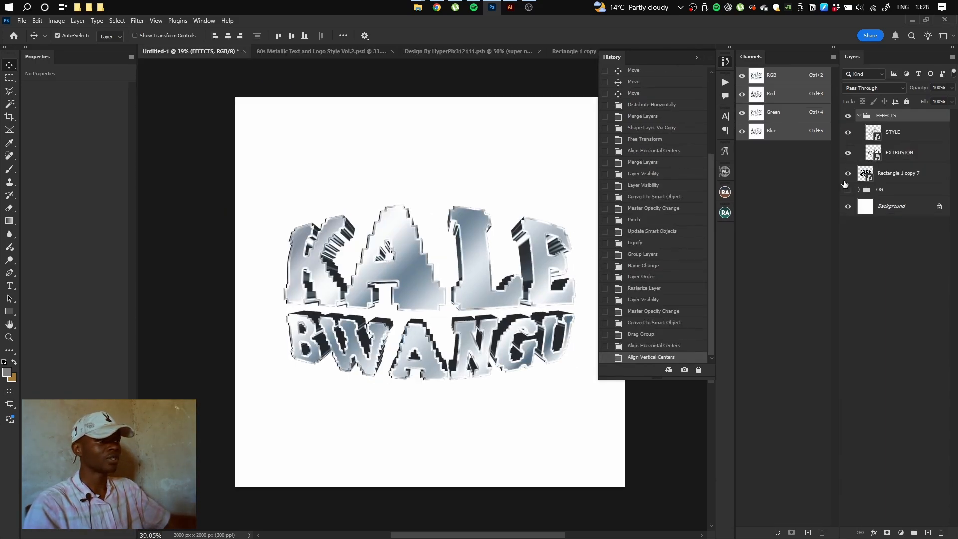
Hide Rectangle 1 copy 7 and place the stars-galaxy image, scaled up to cover the canvas
click(847, 174)
click(900, 173)
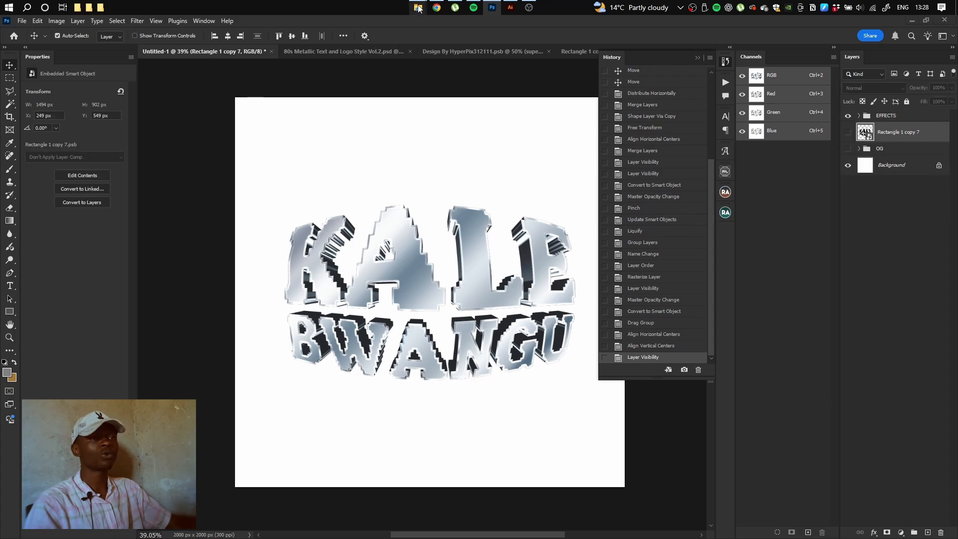
mouse_move(418, 8)
click(594, 76)
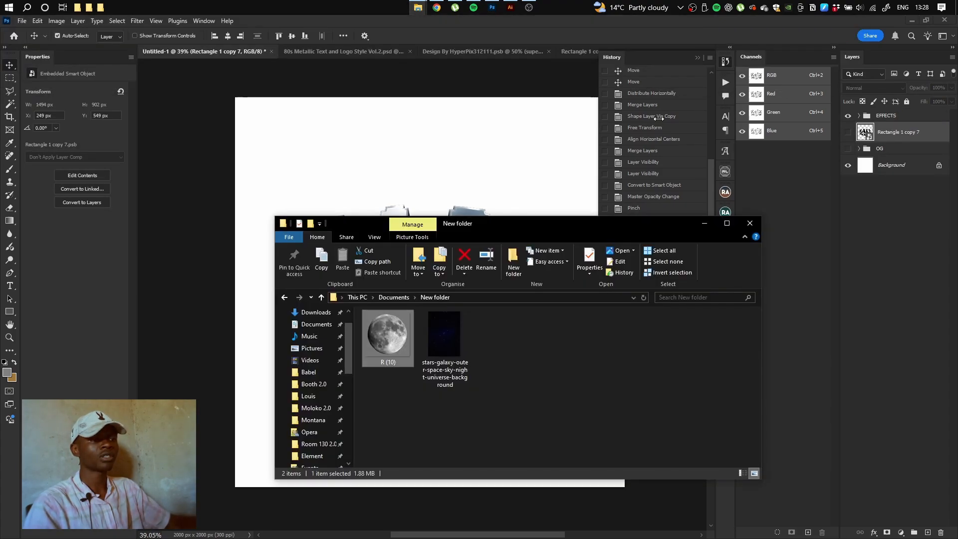
click(448, 319)
drag(518, 320, 594, 141)
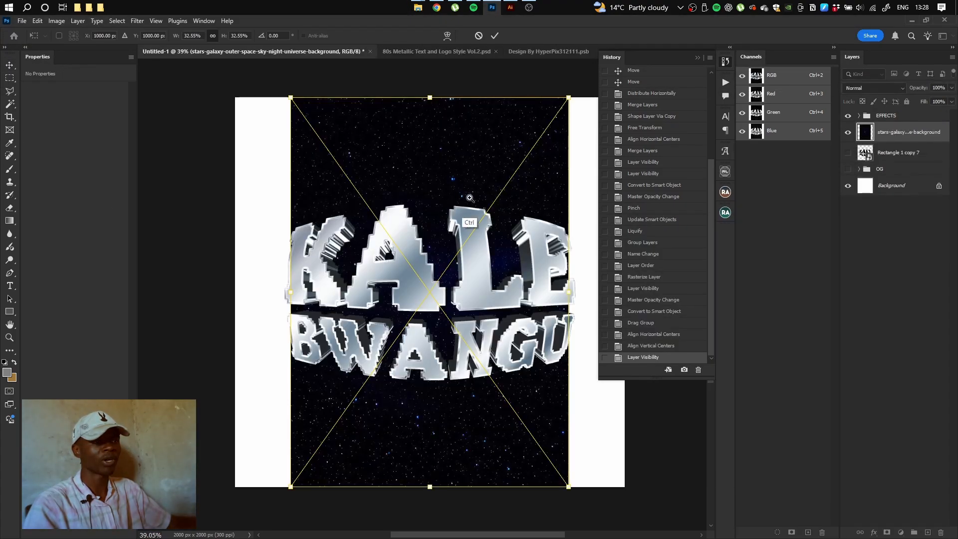
mouse_move(513, 200)
mouse_down()
mouse_move(468, 212)
mouse_move(523, 215)
mouse_up()
drag(552, 266, 595, 276)
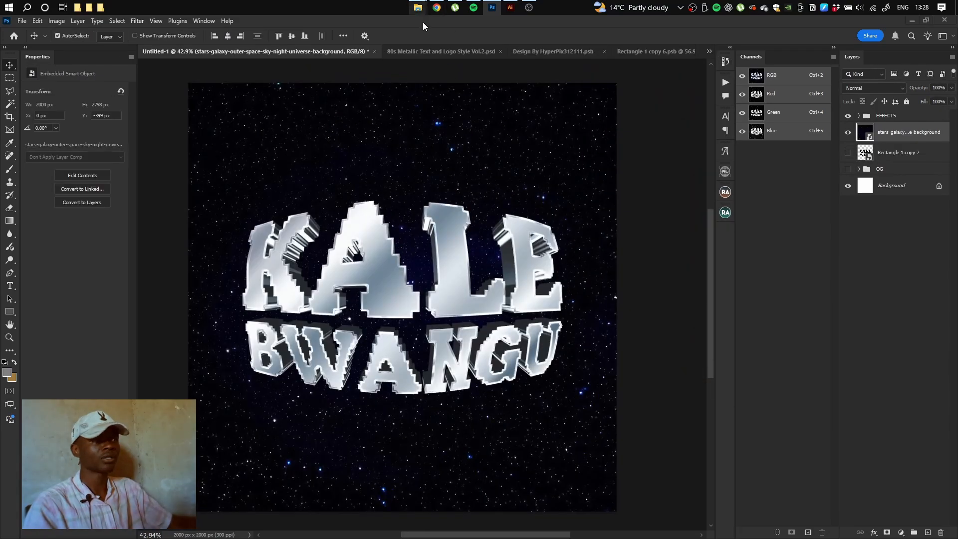
click(420, 9)
Place the moon image R (10) and scale it evenly to fit the canvas
click(572, 70)
drag(394, 319, 397, 184)
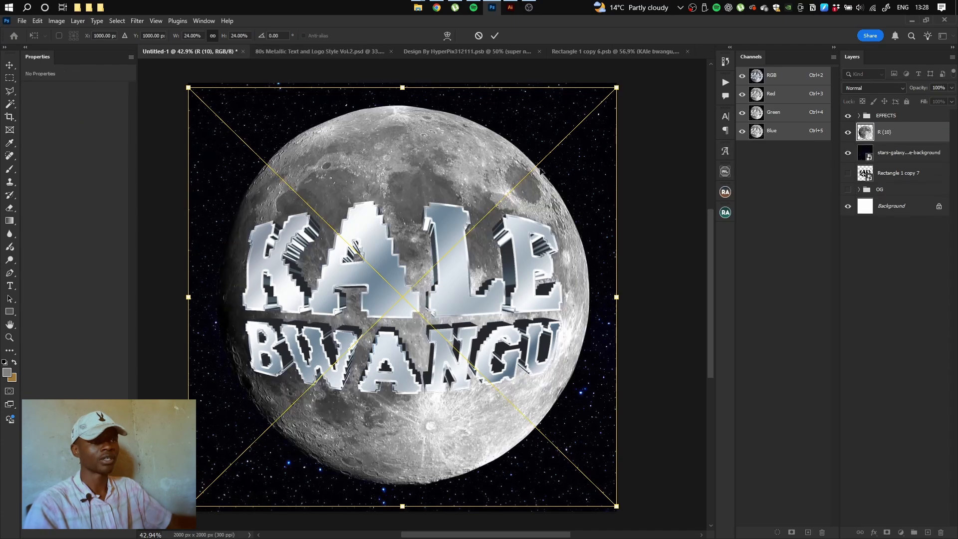
drag(402, 95, 401, 122)
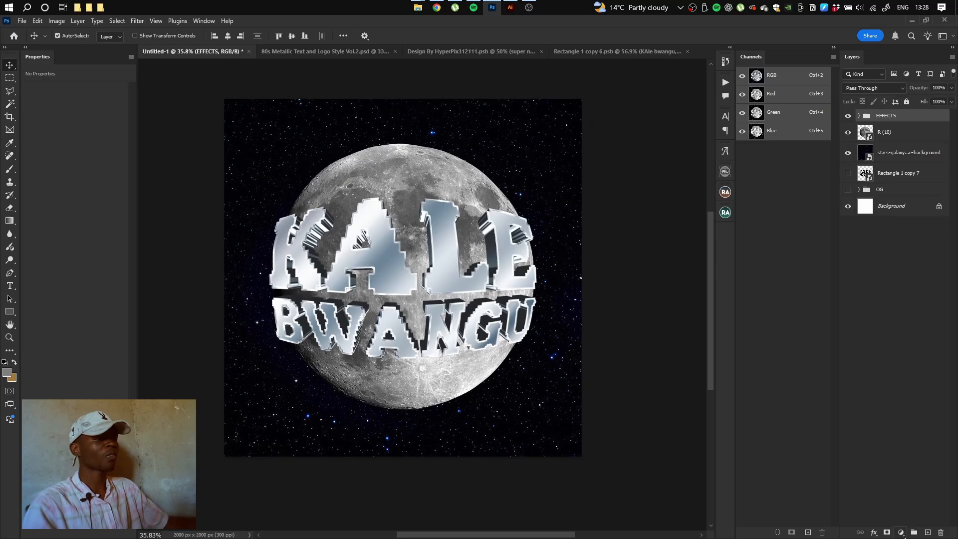
click(909, 532)
Add a Selective Color adjustment with Blacks set to +5
click(911, 532)
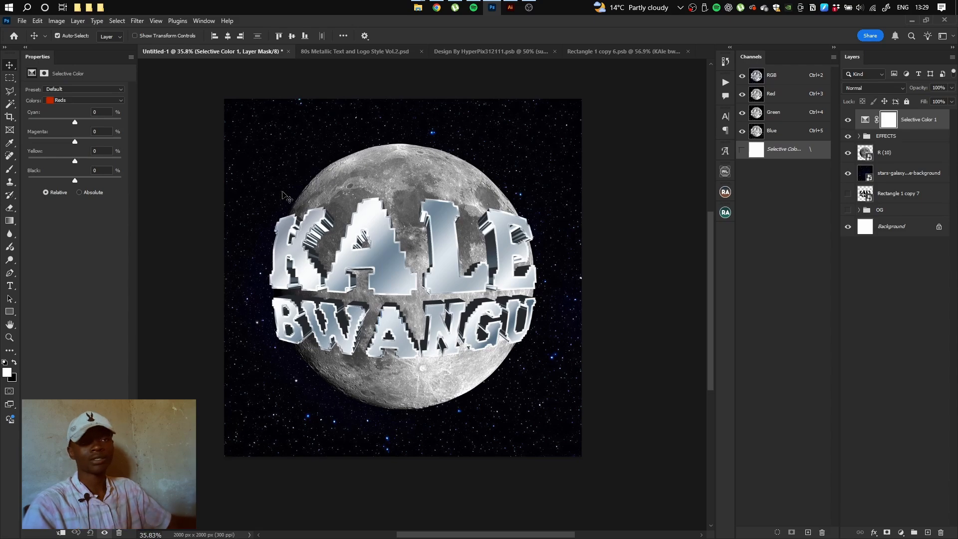
click(79, 101)
click(60, 172)
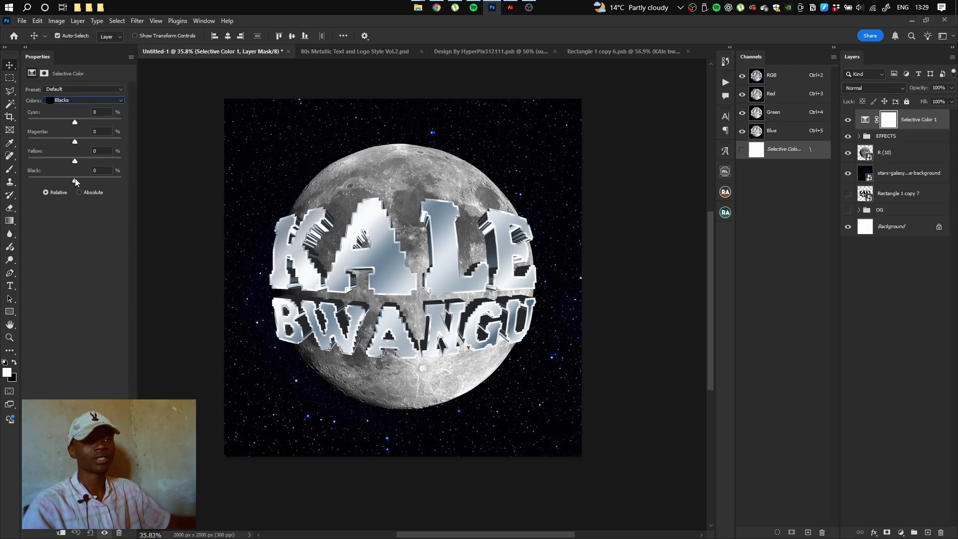
click(75, 179)
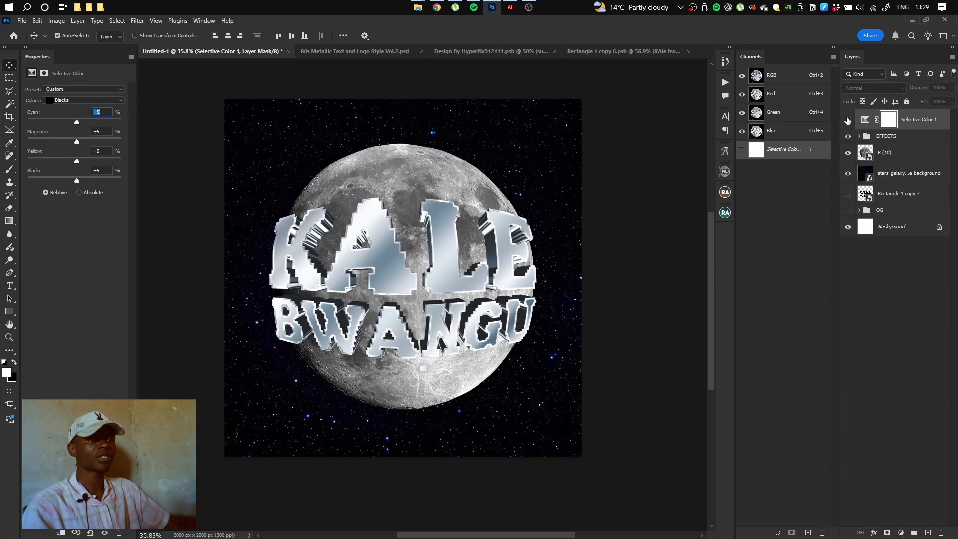
click(846, 121)
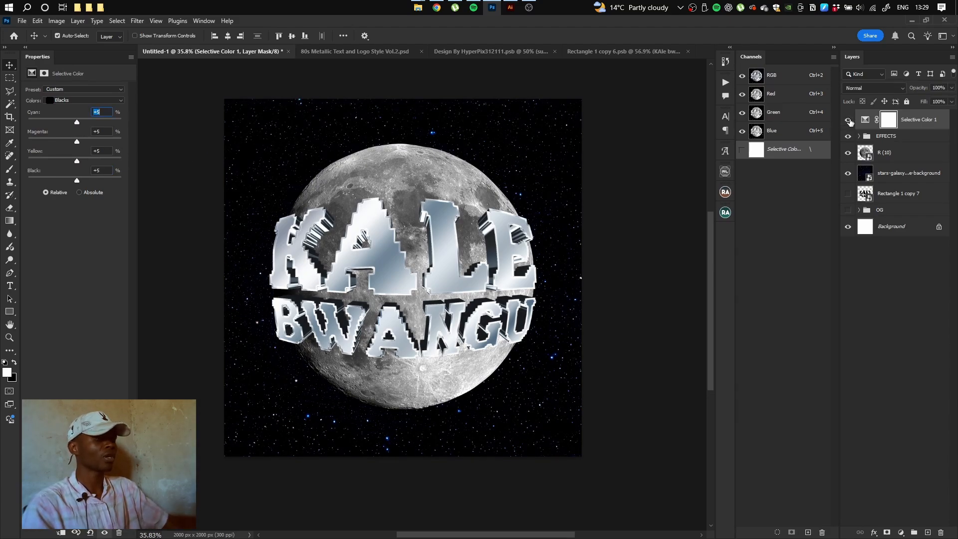
click(847, 121)
click(847, 121)
Add a Color Lookup adjustment using the DropBlues.3DL preset
click(901, 533)
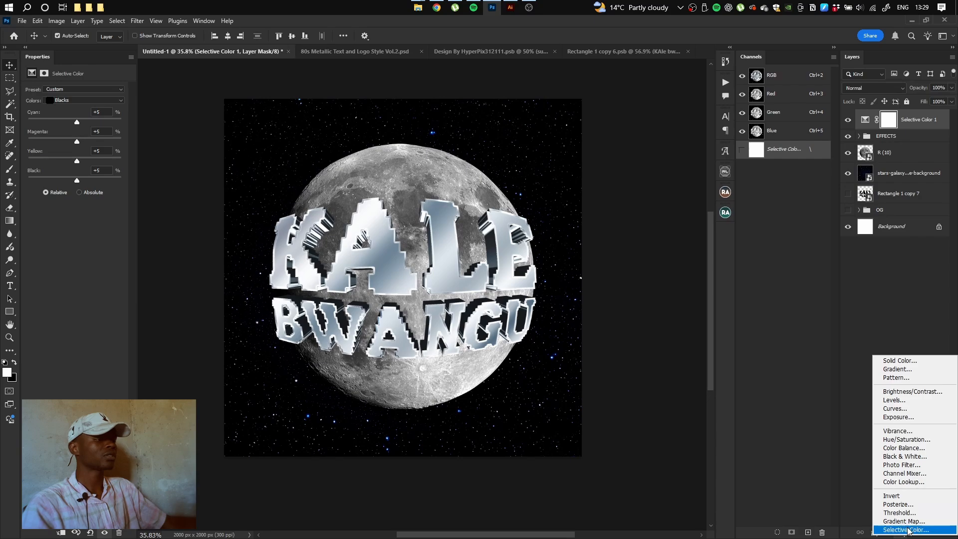
click(909, 483)
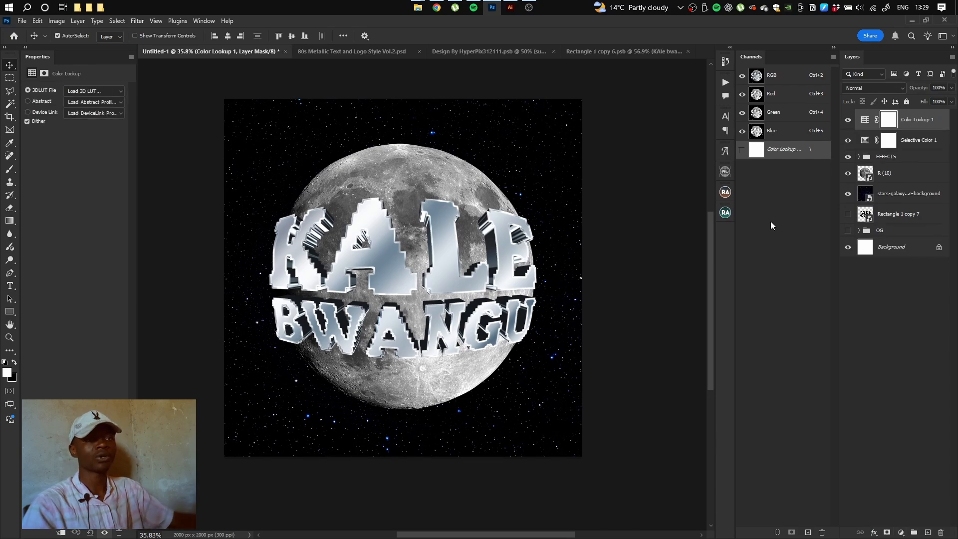
click(94, 91)
click(70, 98)
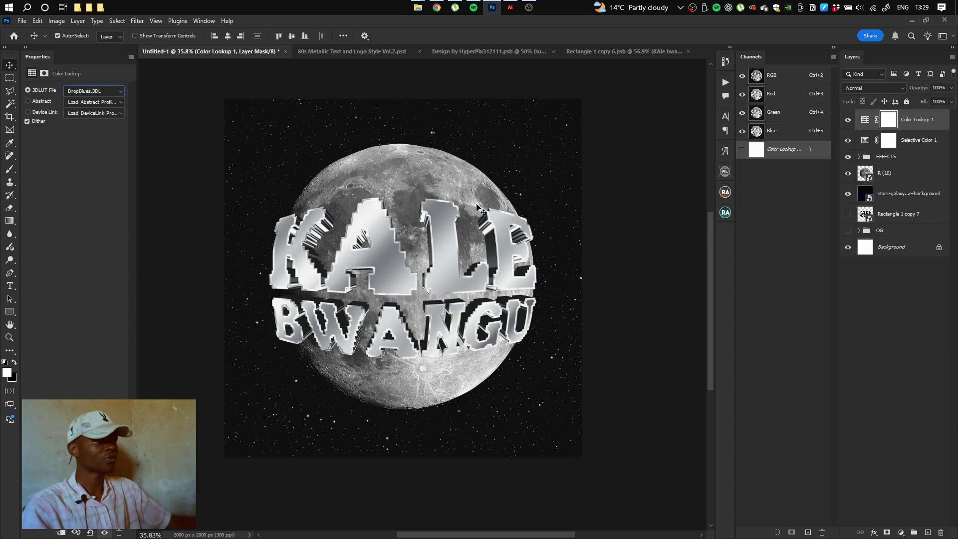
Add a Brightness/Contrast adjustment with brightness -36 and contrast 100
click(901, 532)
click(908, 391)
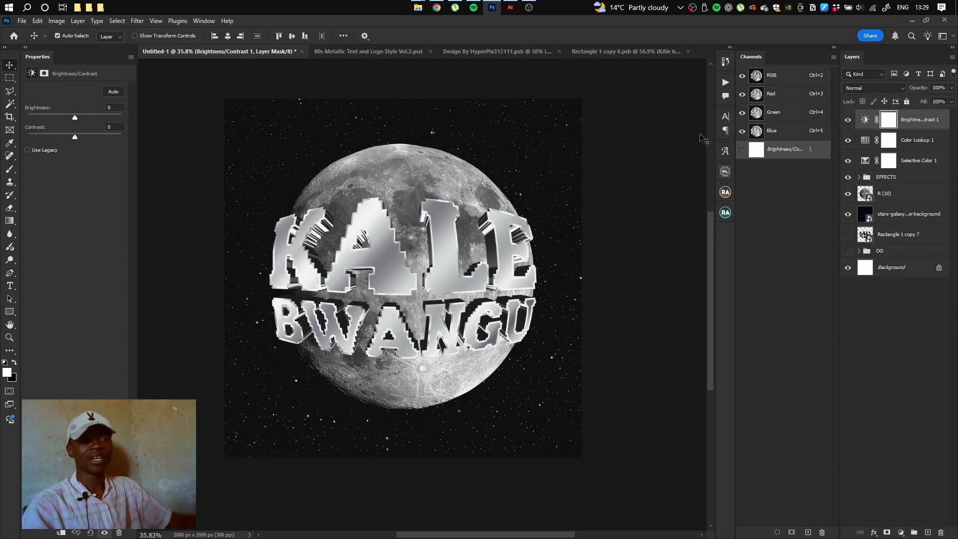
mouse_move(74, 132)
mouse_down()
mouse_move(103, 136)
mouse_move(62, 118)
mouse_up()
drag(61, 118, 64, 119)
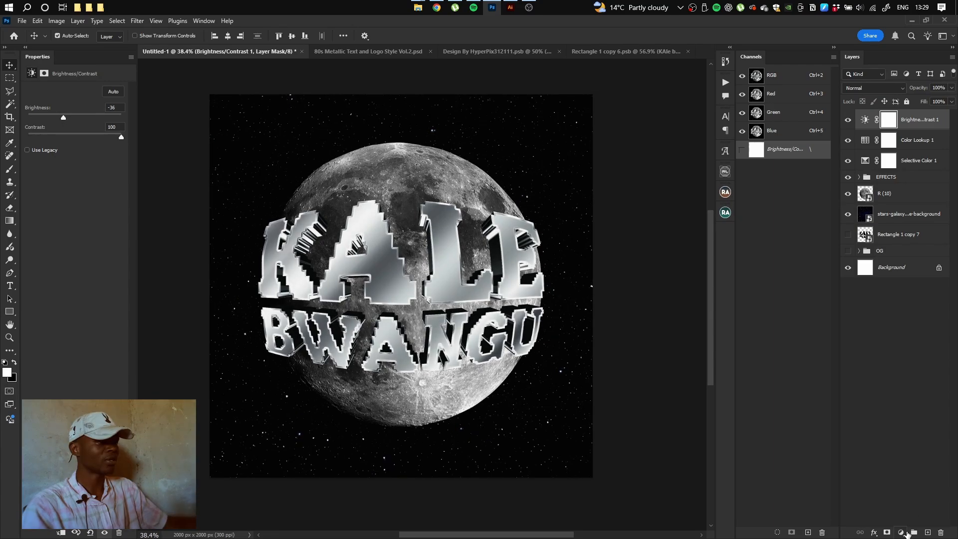
Add a second Color Lookup with the Kodak 5218 look, placed below Brightness/Contrast
click(907, 532)
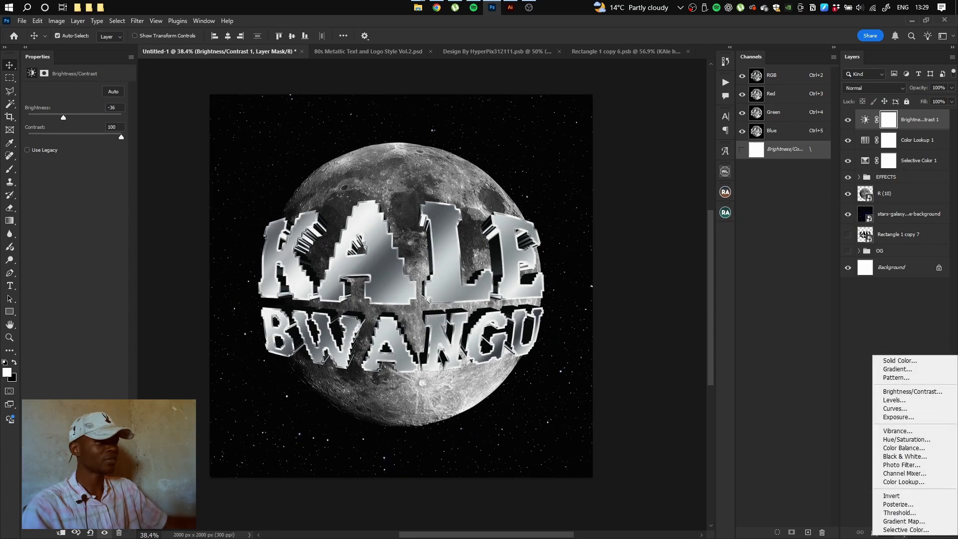
click(913, 482)
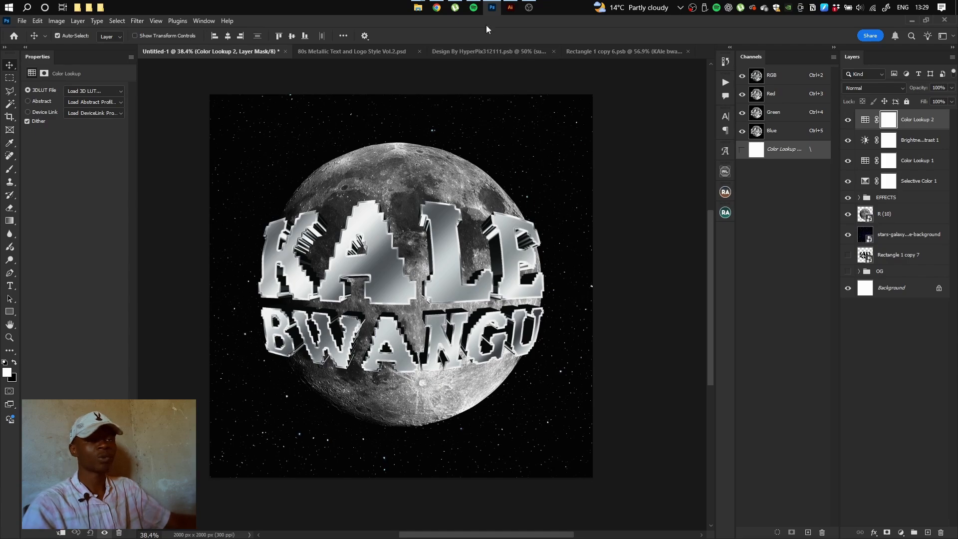
click(90, 89)
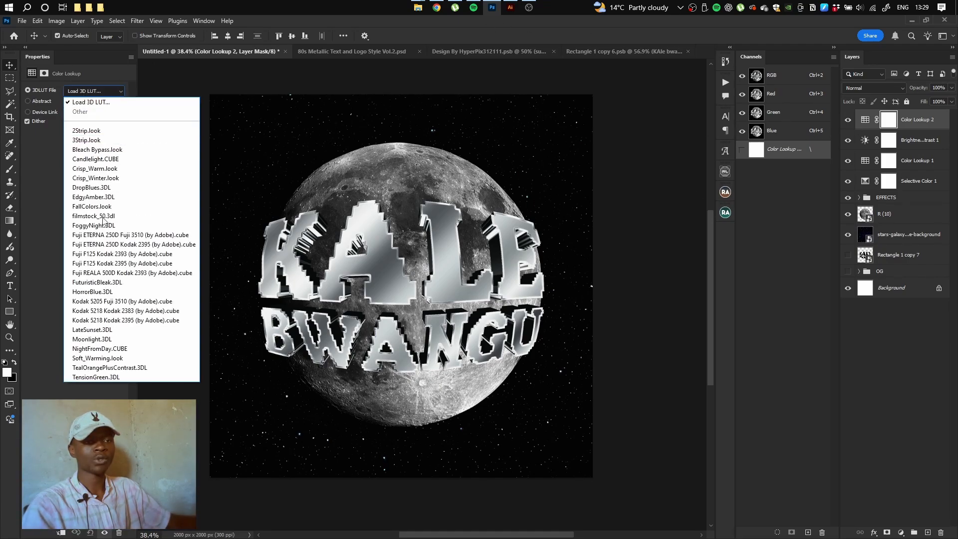
click(95, 366)
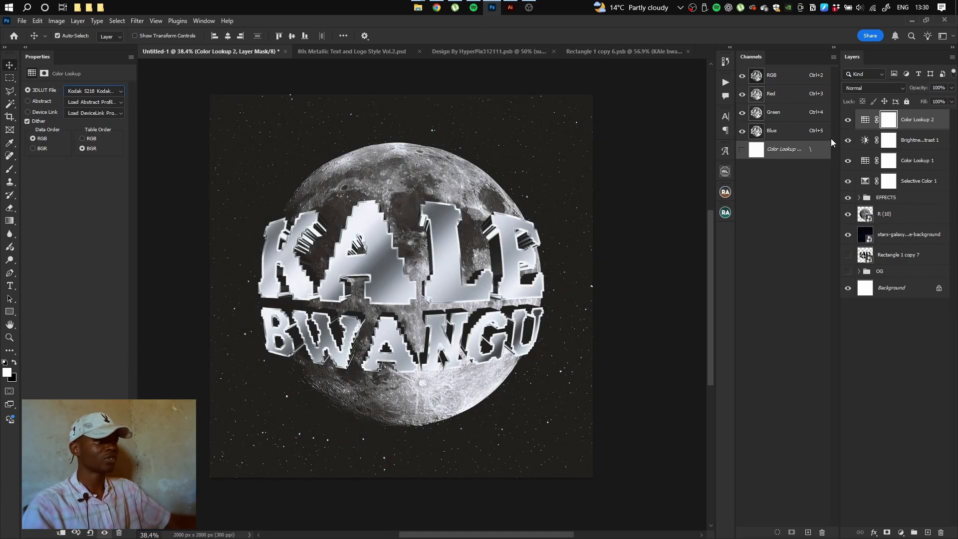
drag(906, 126, 908, 154)
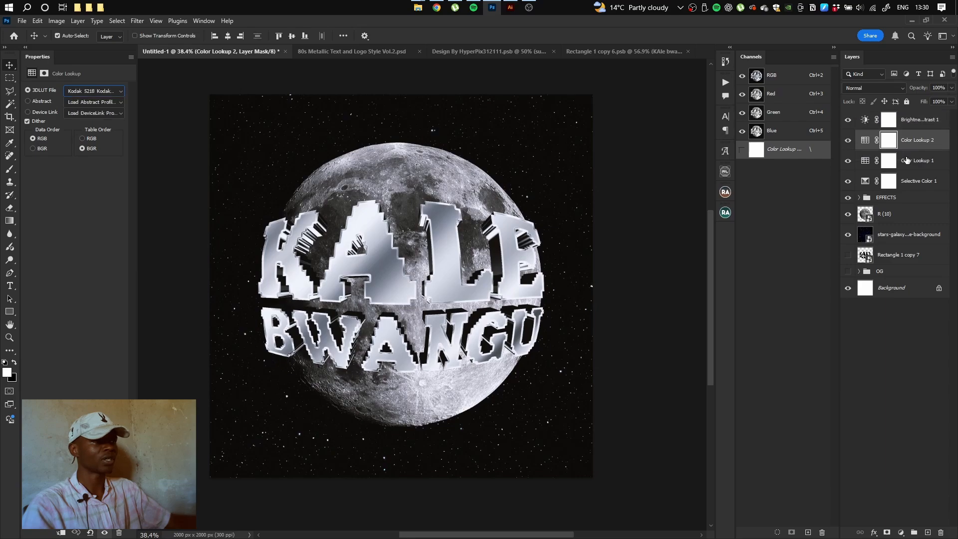
click(848, 140)
click(848, 140)
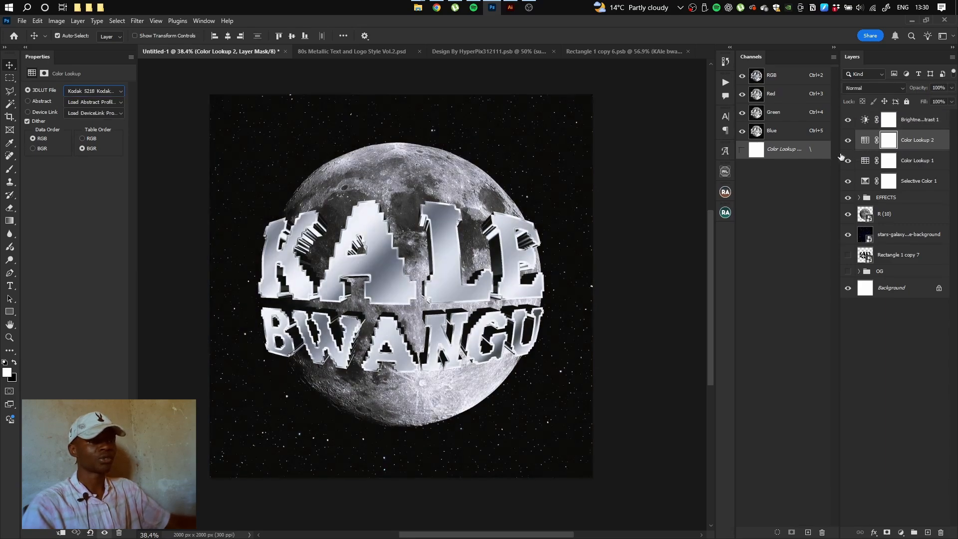
click(854, 202)
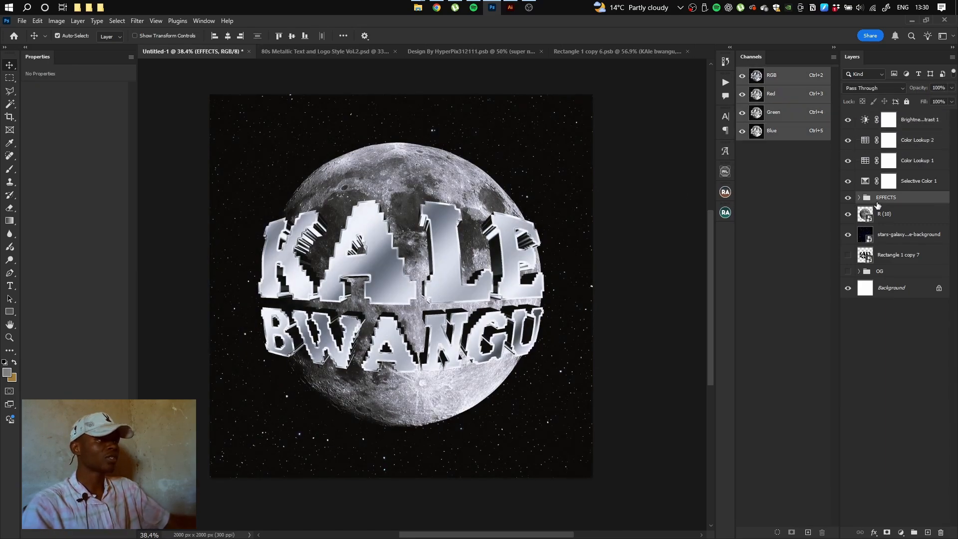
Duplicate the EFFECTS group and merge the copy into a single layer
drag(893, 199, 896, 210)
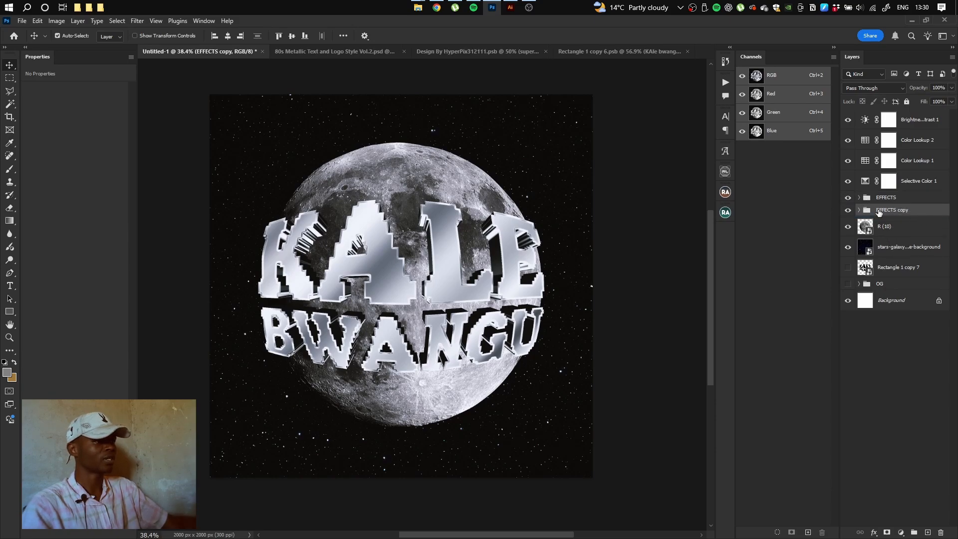
right_click(880, 212)
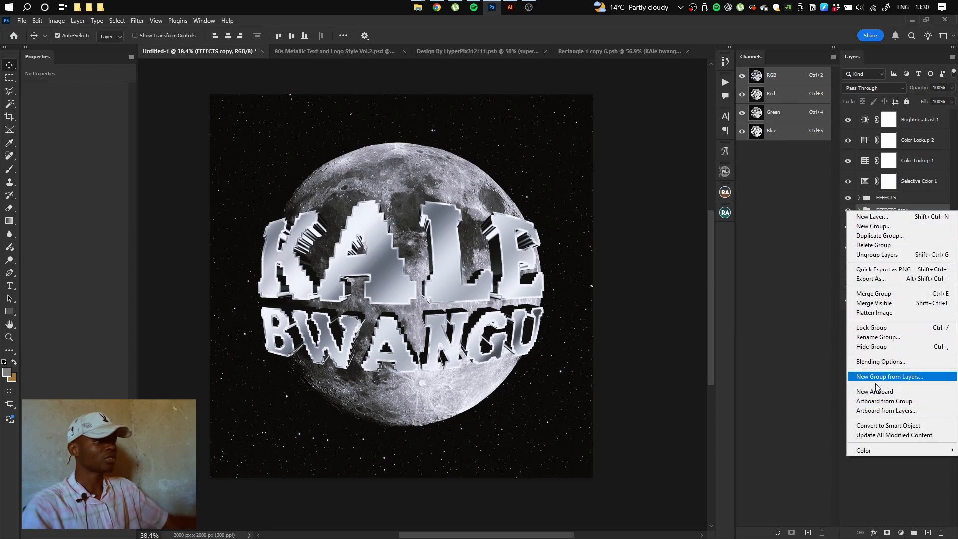
click(874, 295)
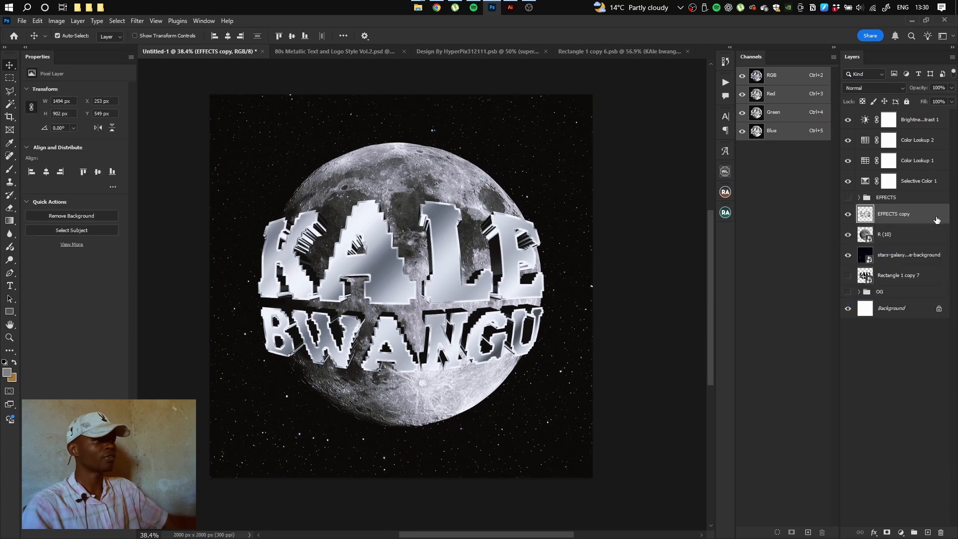
Give the EFFECTS copy layer a black (000000) Color Overlay layer style
double_click(934, 220)
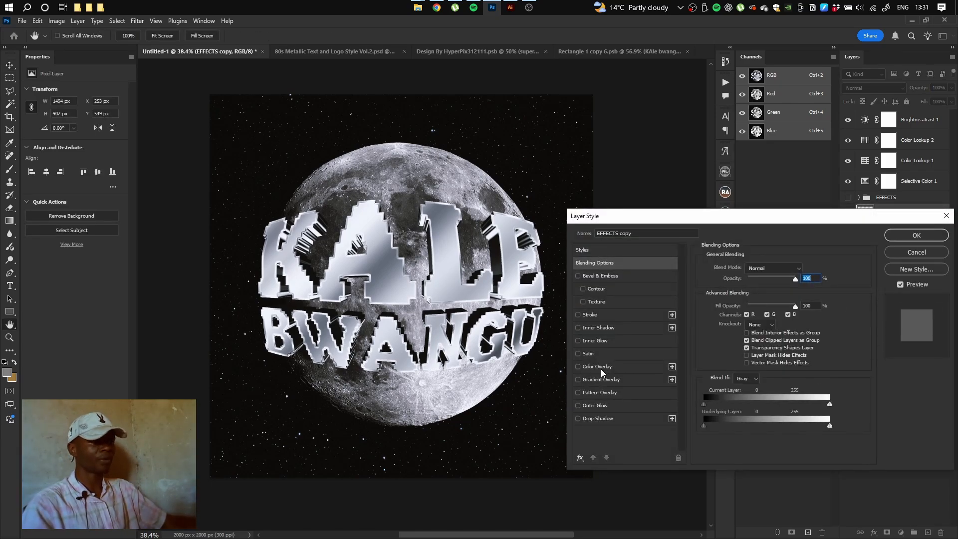
click(599, 367)
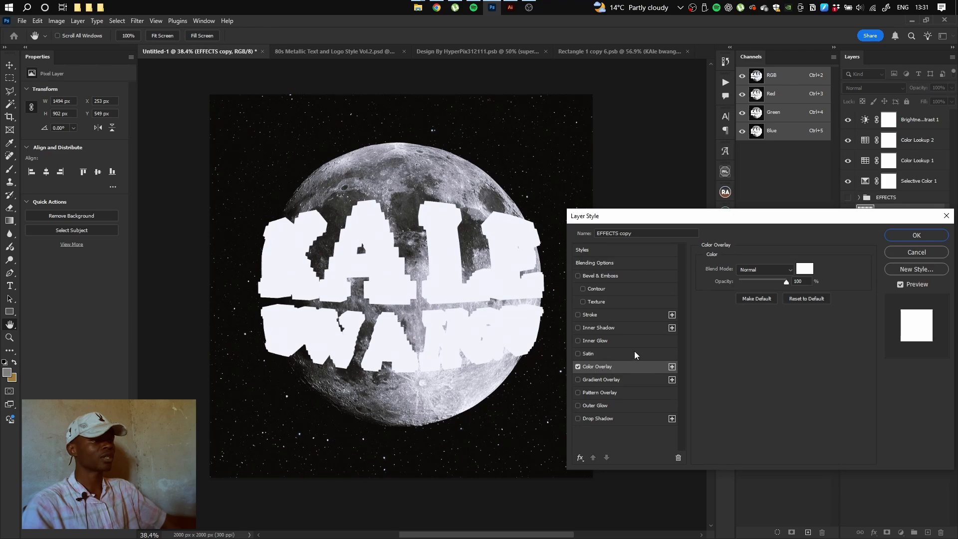
click(803, 270)
text(000000)
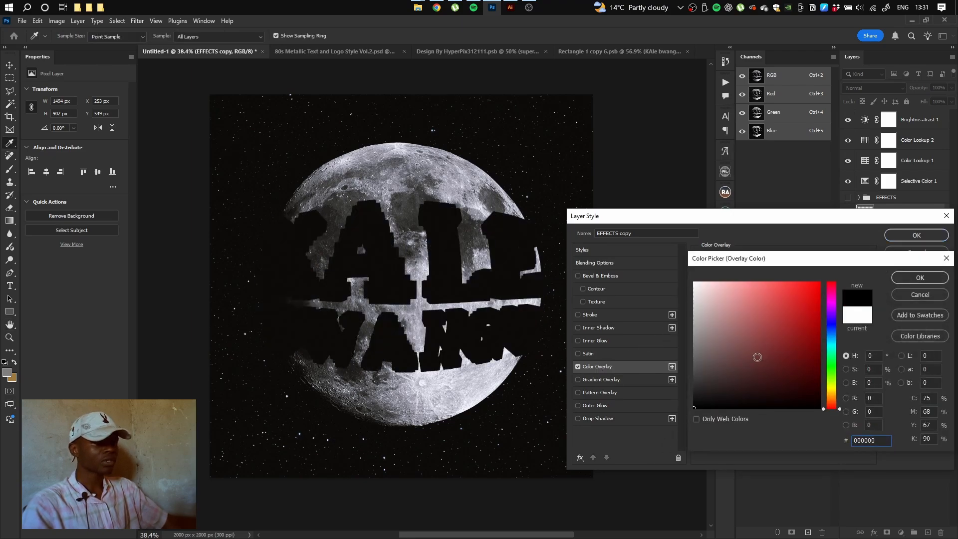
click(919, 278)
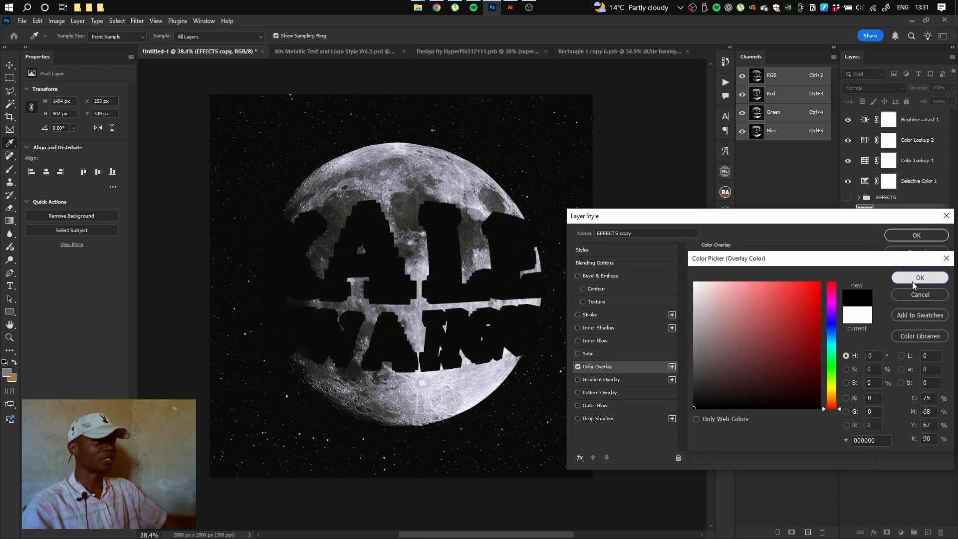
click(917, 235)
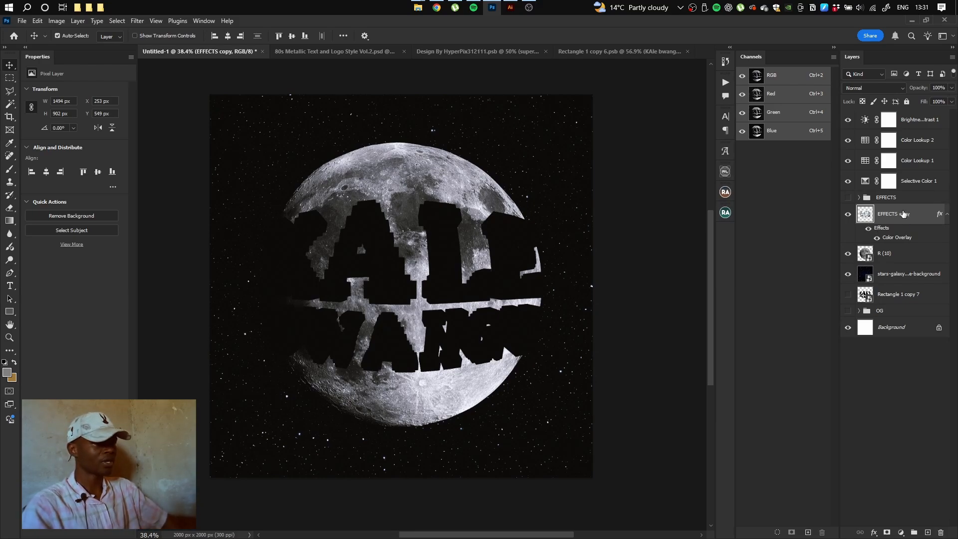
Apply a Path Blur aimed up-left, with Centered Blur off and Speed at 217%
click(138, 21)
mouse_move(153, 169)
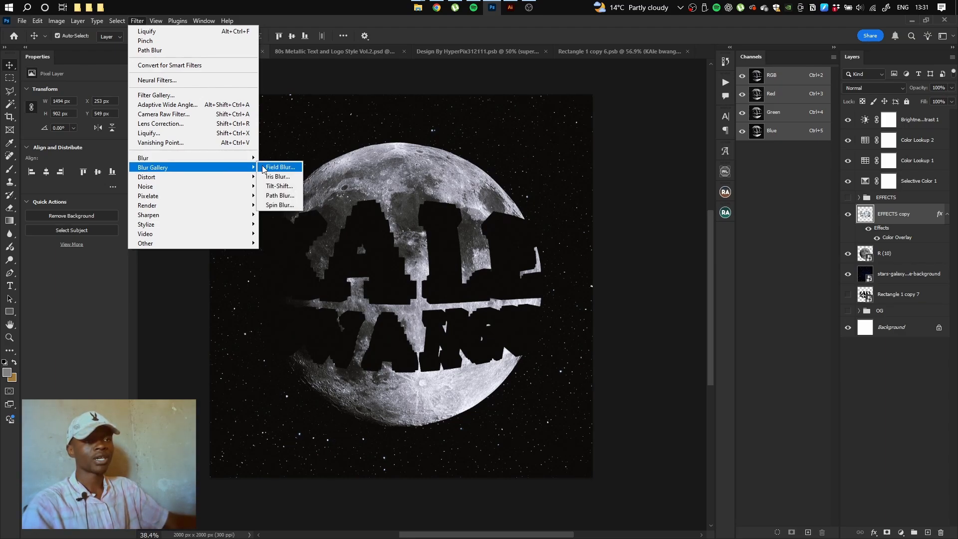
click(277, 196)
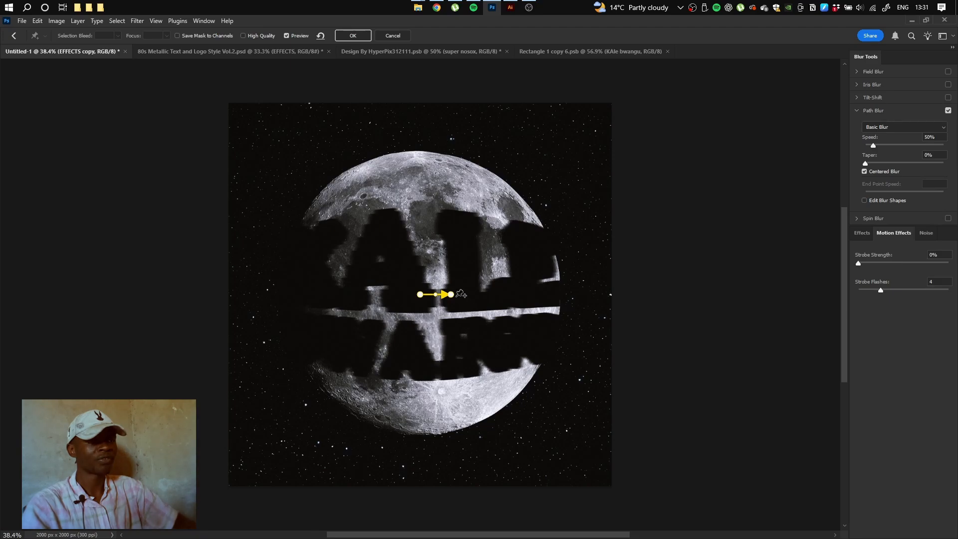
drag(452, 295, 362, 224)
drag(335, 256, 330, 260)
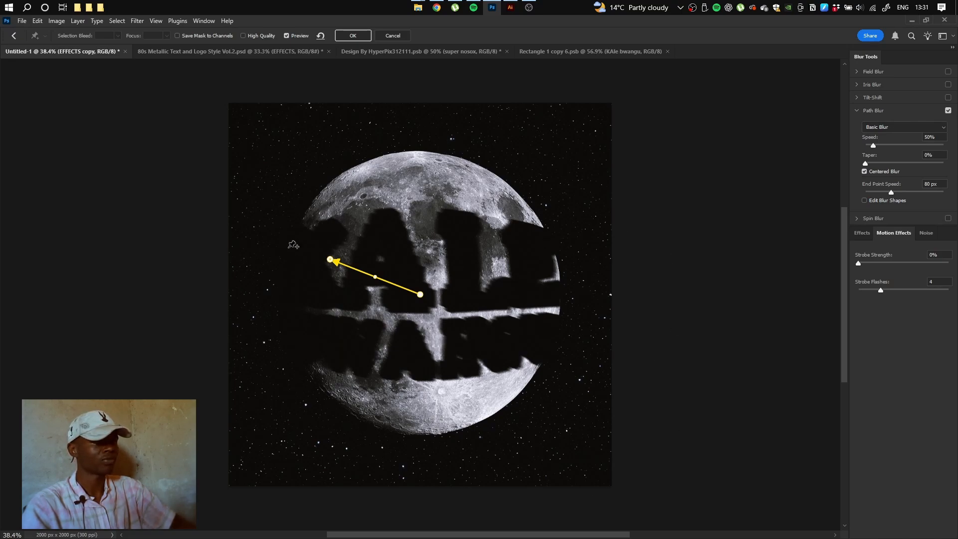
click(865, 171)
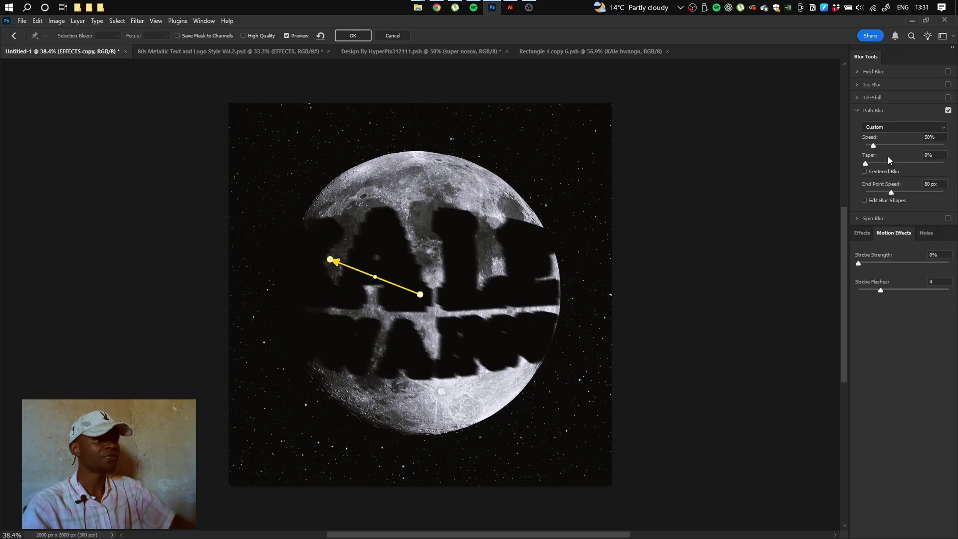
drag(877, 147, 891, 149)
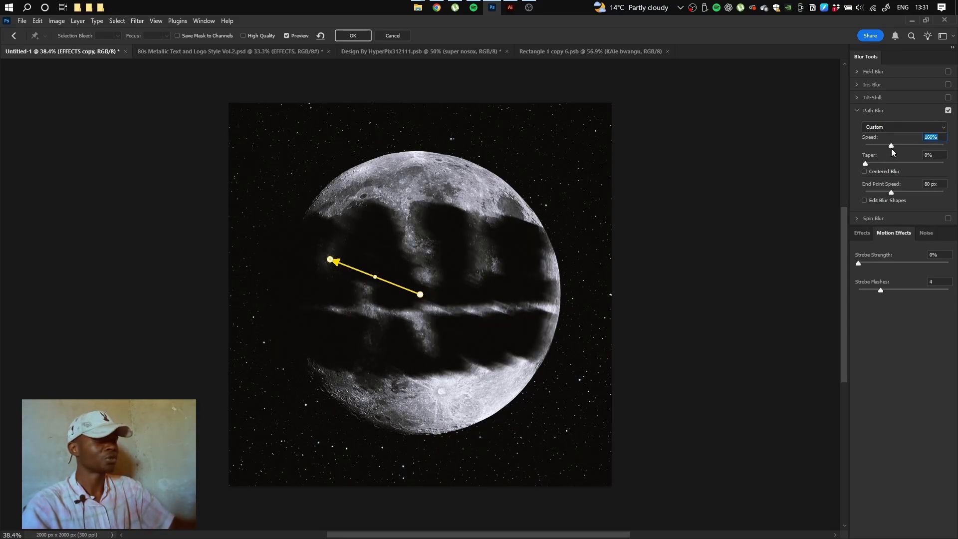
drag(891, 148, 899, 145)
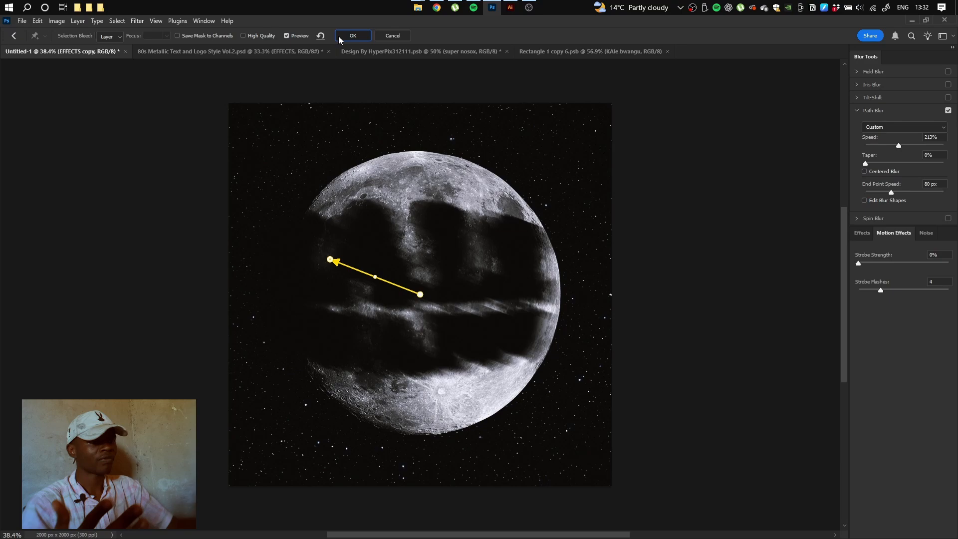
click(352, 35)
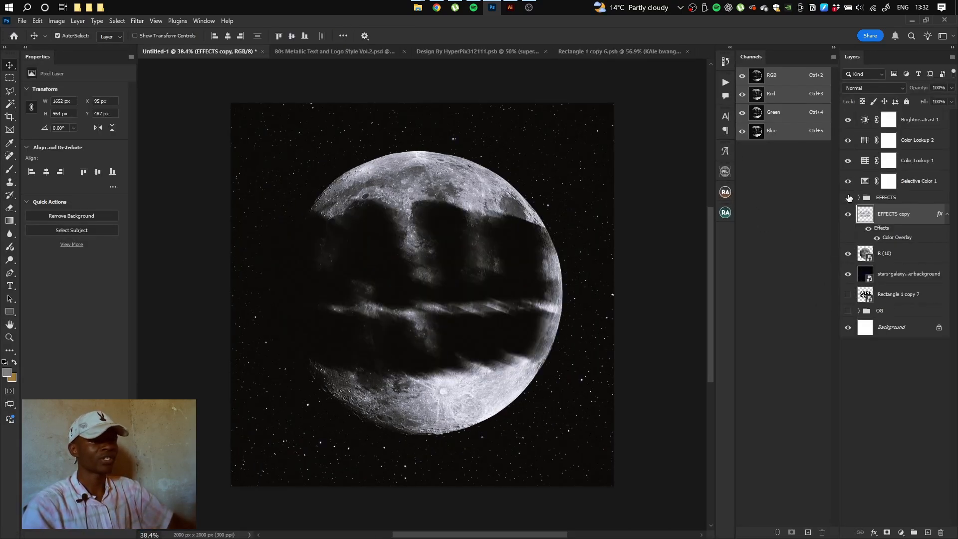
Show and expand the EFFECTS group, compare STYLE and EXTRUSION, and select EXTRUSION
click(849, 198)
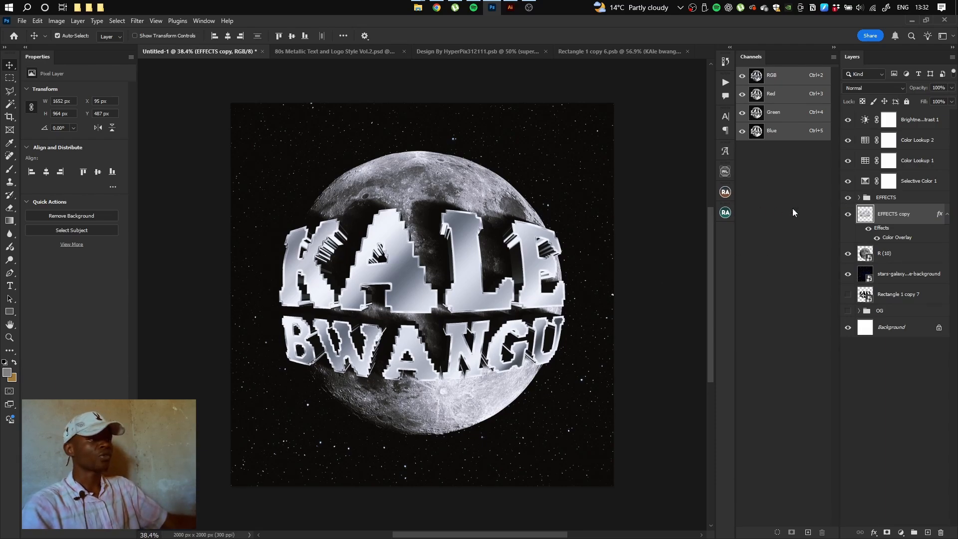
click(859, 198)
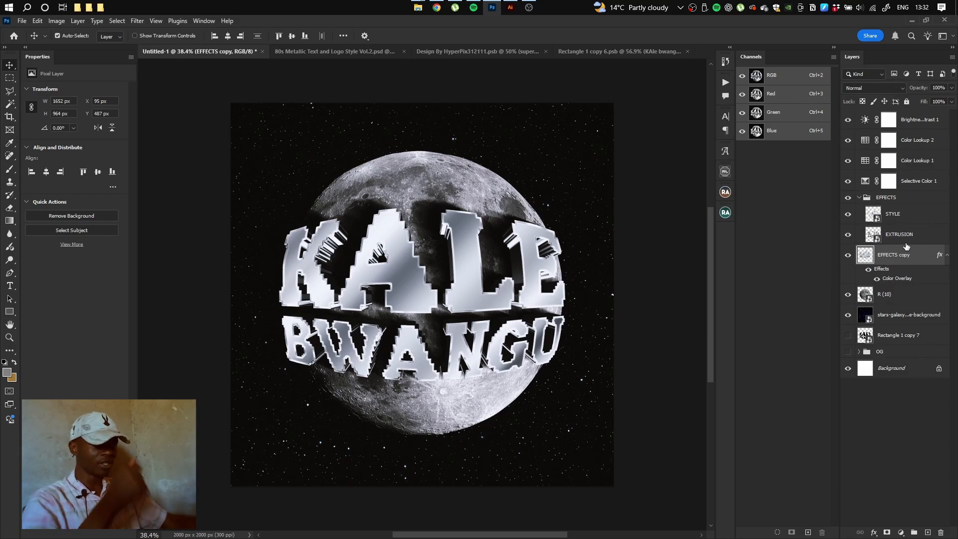
click(848, 218)
click(848, 215)
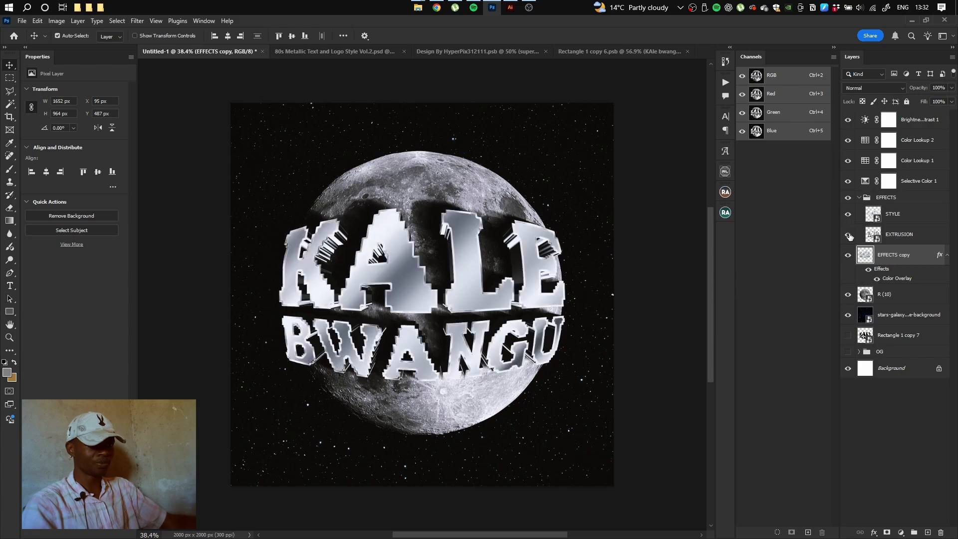
click(849, 234)
click(849, 235)
click(898, 243)
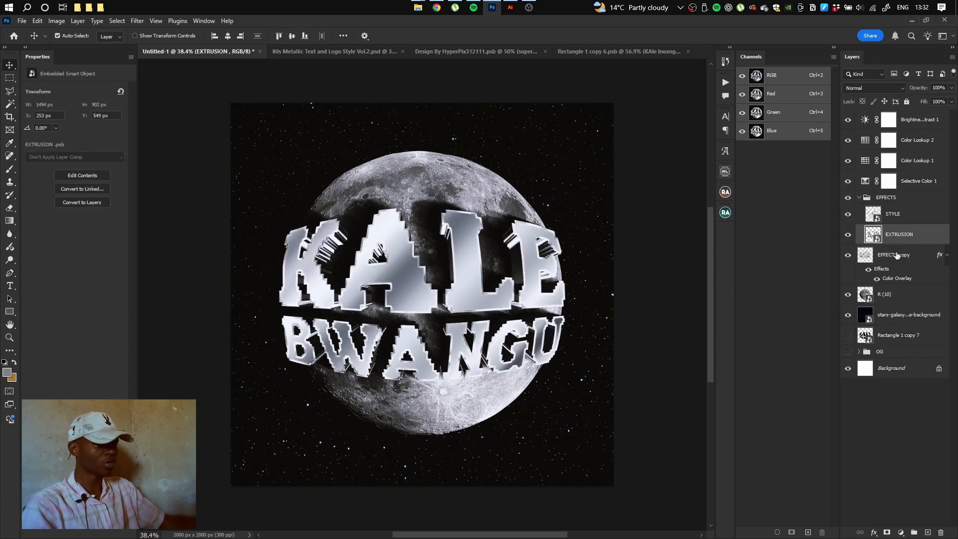
Add a Levels adjustment clipped to EXTRUSION with Output white lowered to 106
click(901, 532)
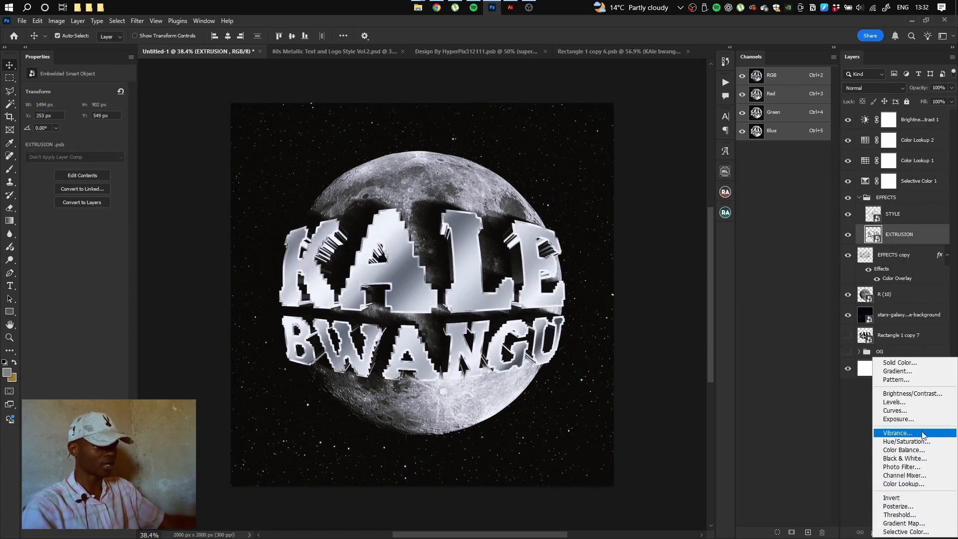
click(905, 403)
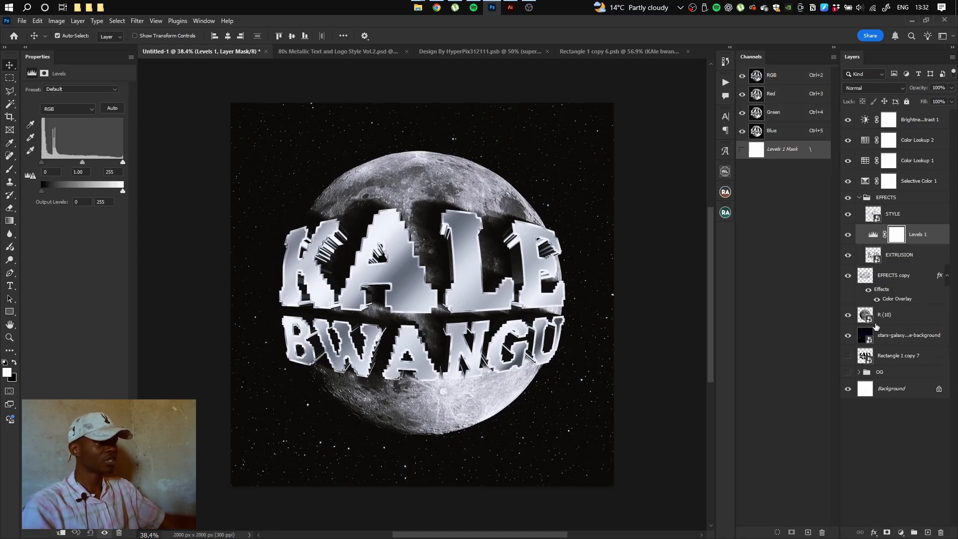
click(873, 234)
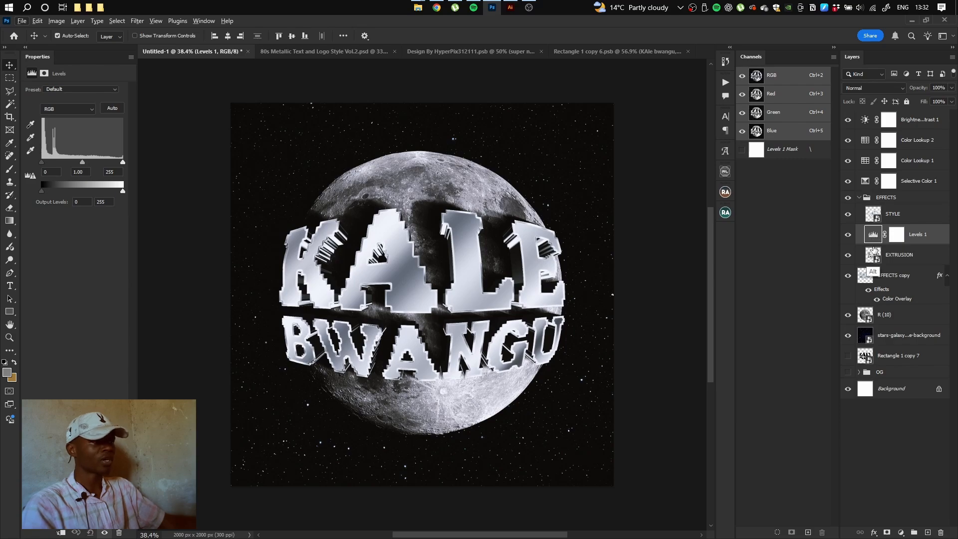
alt+click(877, 246)
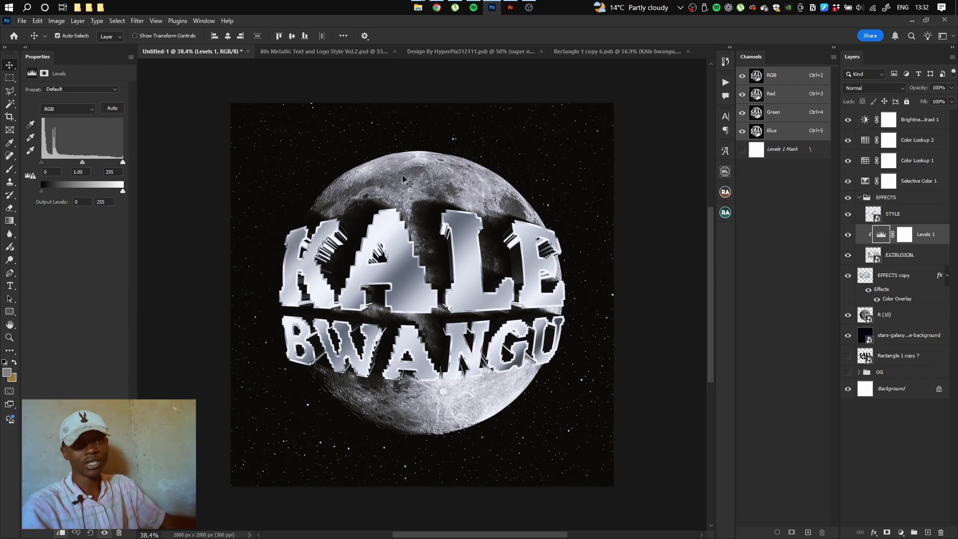
drag(124, 191, 75, 205)
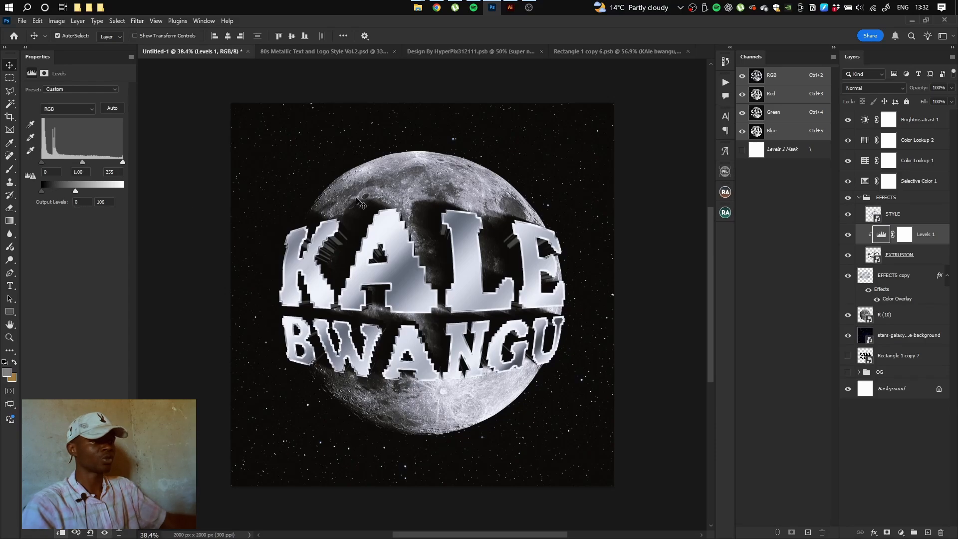
click(847, 237)
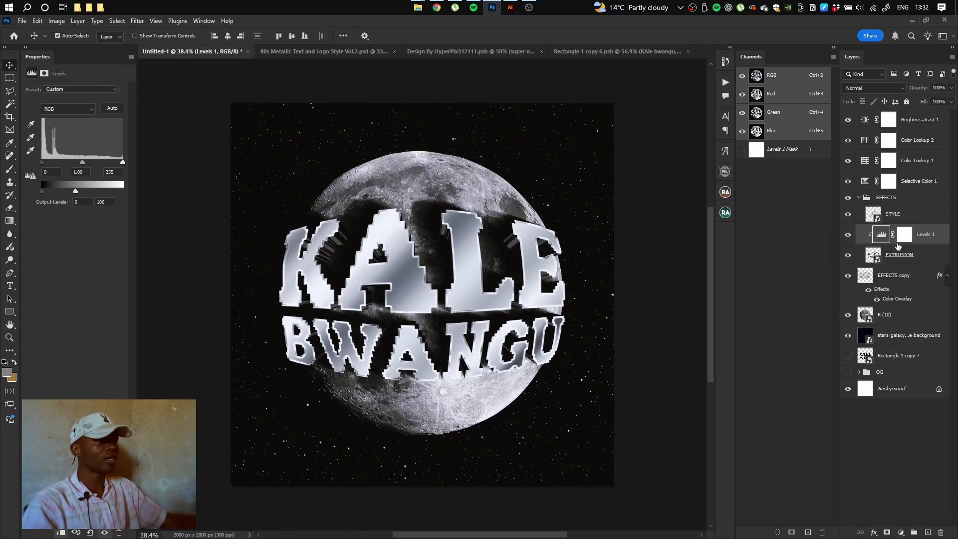
key(ctrl+0)
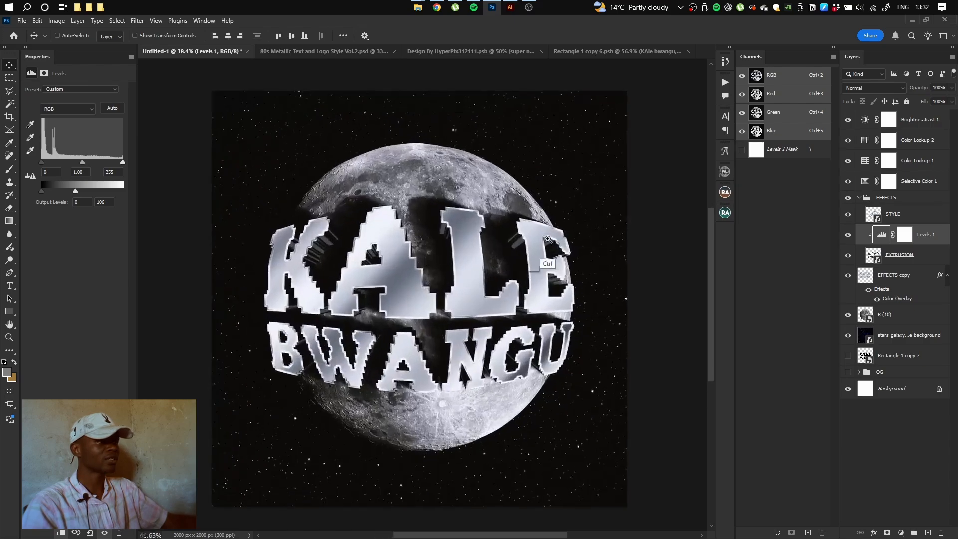
Duplicate the EFFECTS group, merge EFFECTS copy 2 into one layer and set it to Screen
click(927, 200)
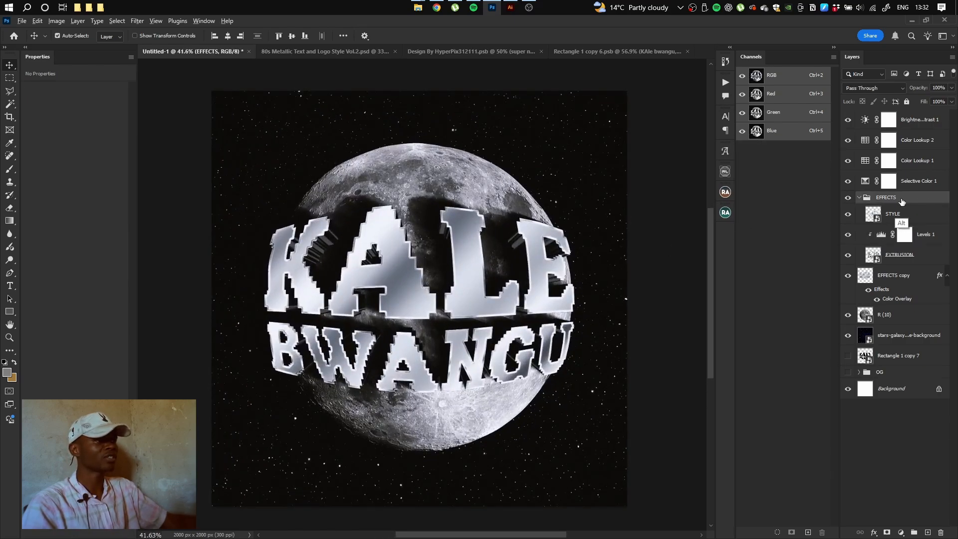
key(ctrl+j)
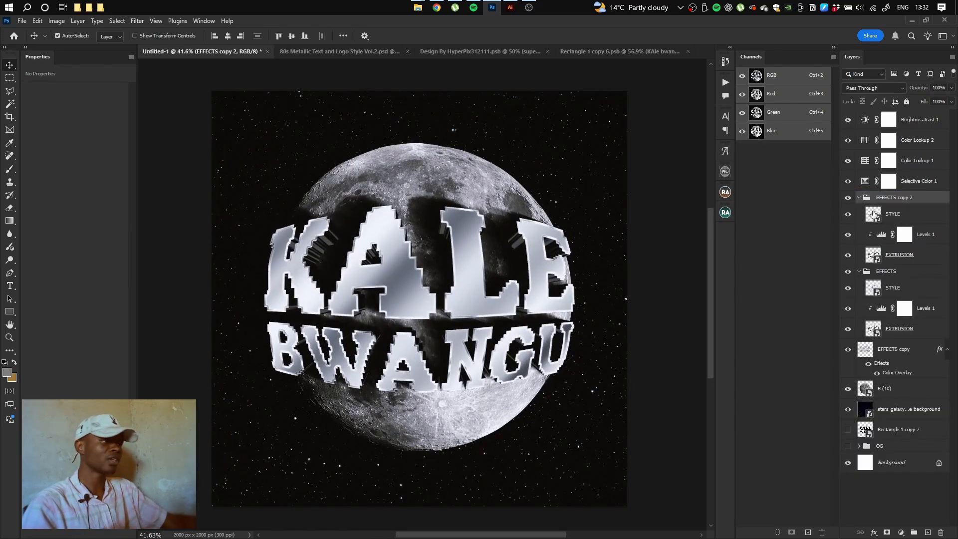
click(859, 198)
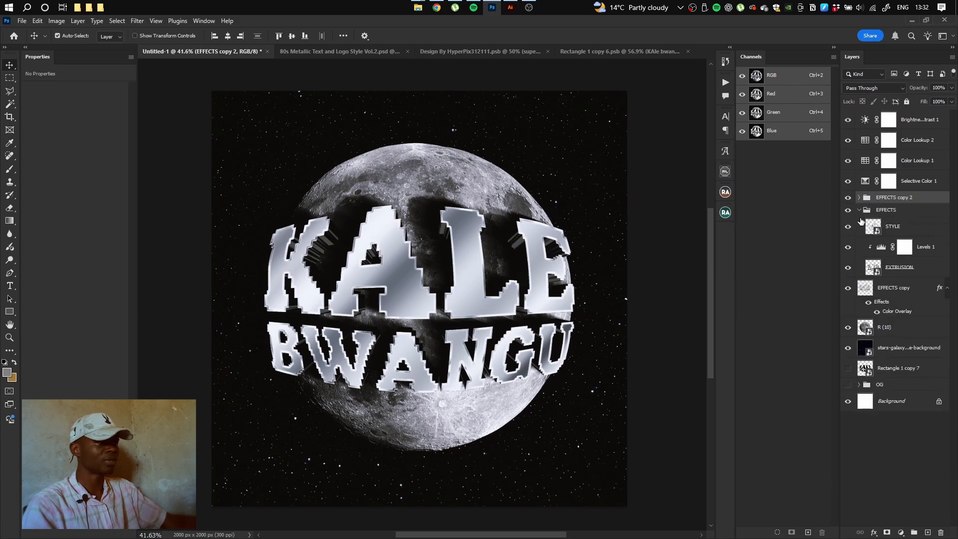
click(860, 210)
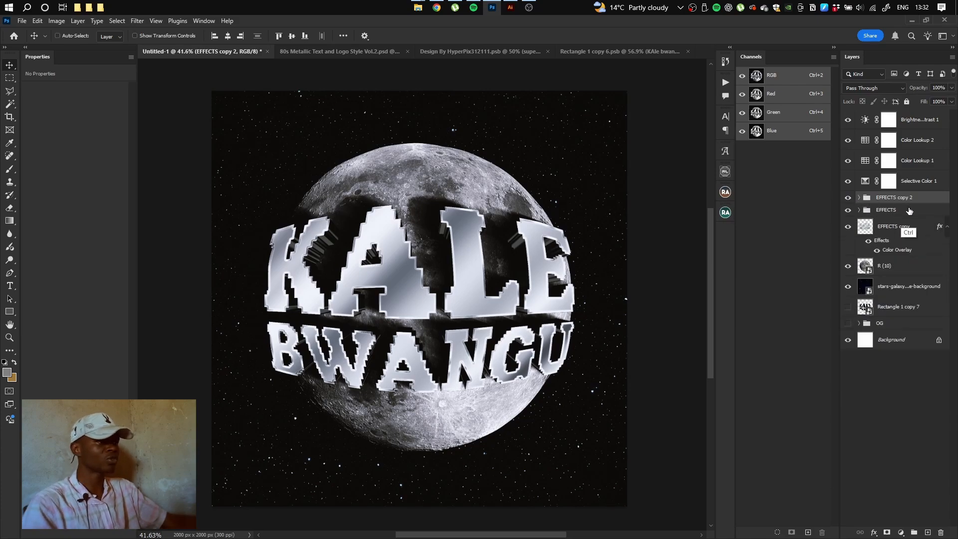
key(ctrl+e)
click(890, 89)
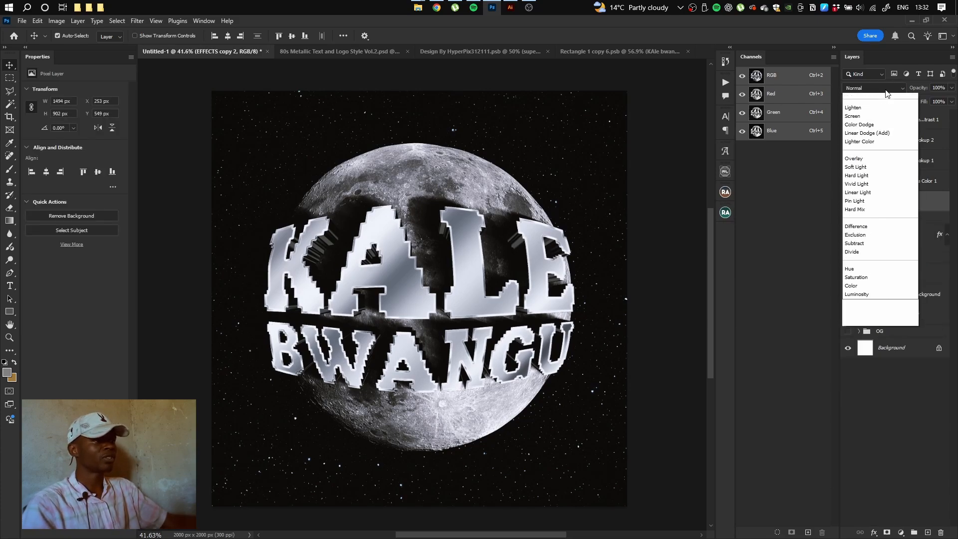
click(863, 184)
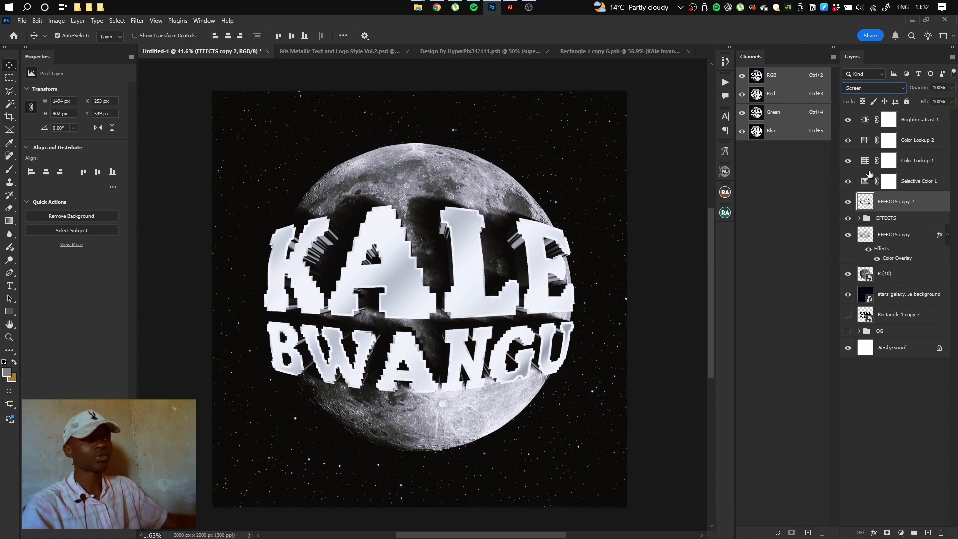
Apply a Gaussian Blur of radius 40.1 px to EFFECTS copy 2
click(141, 22)
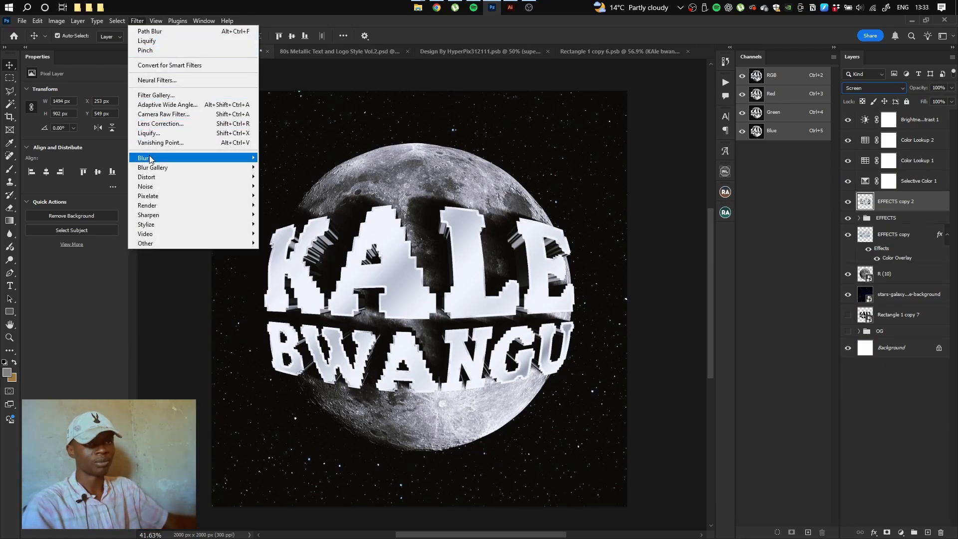
mouse_move(153, 160)
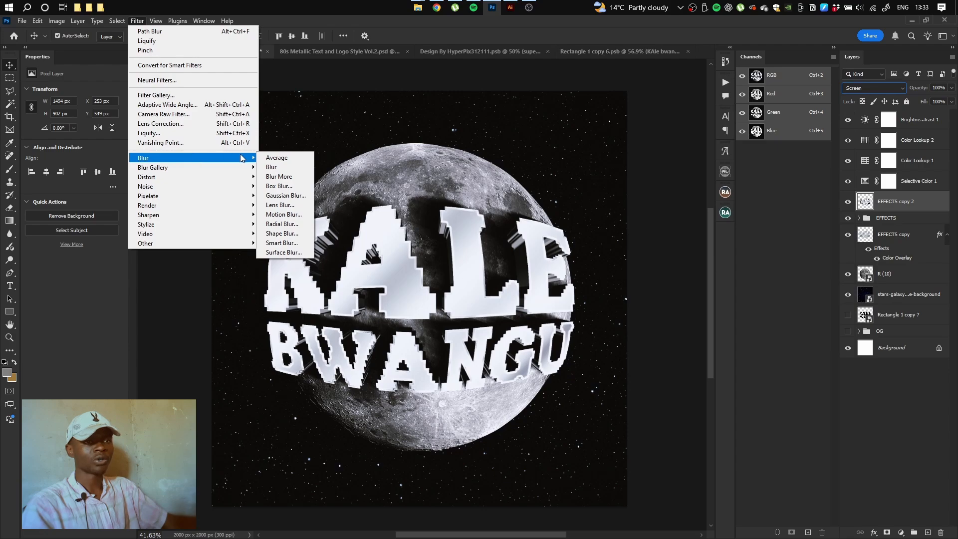
click(287, 196)
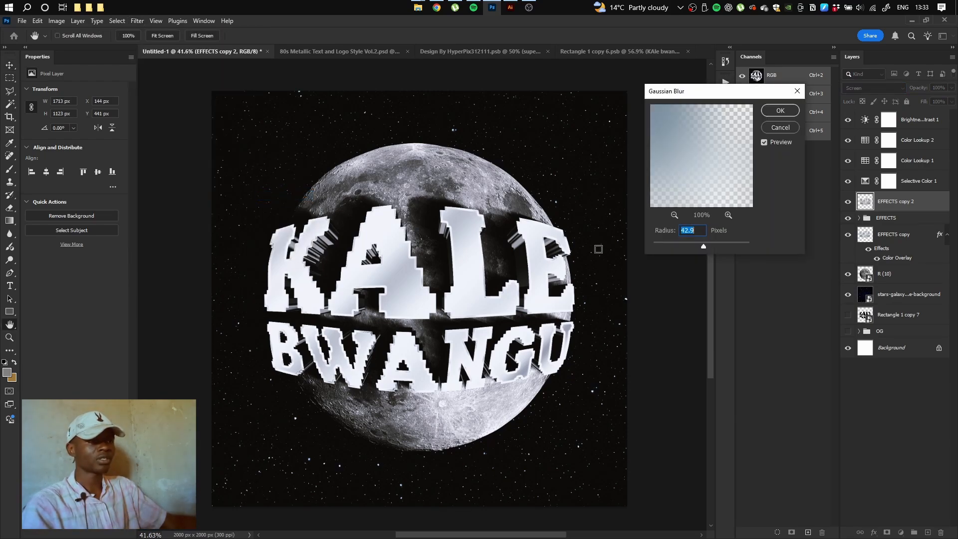
mouse_move(698, 249)
mouse_down()
mouse_move(710, 250)
mouse_move(703, 247)
mouse_up()
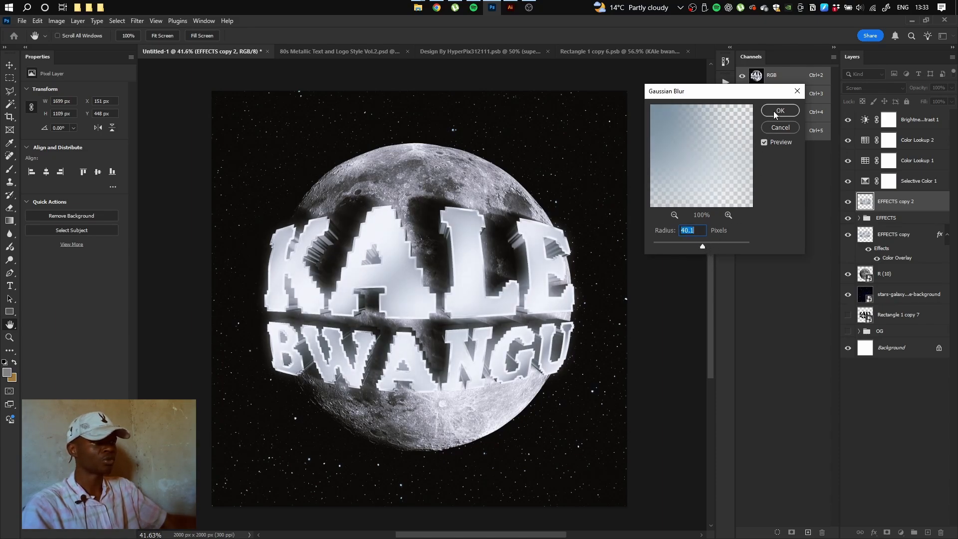
key(Return)
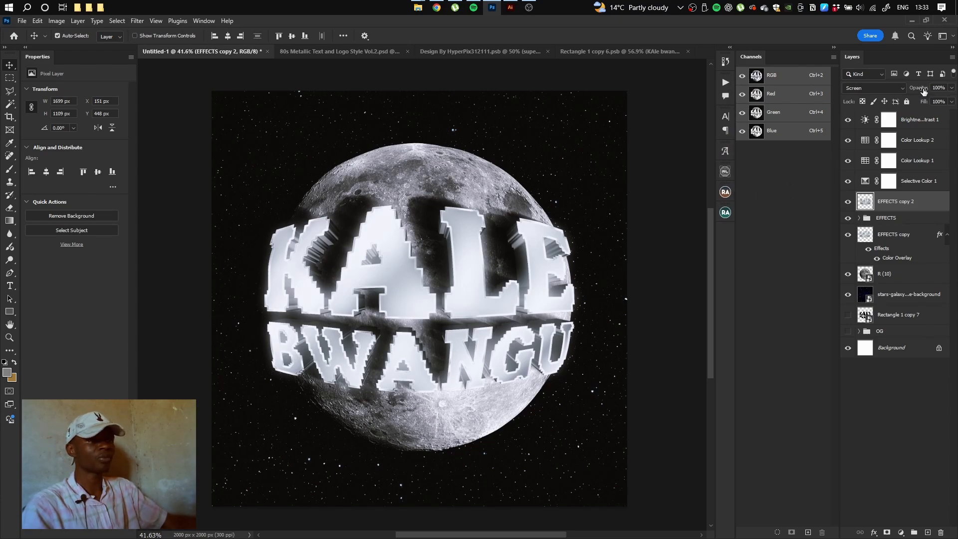
Set EFFECTS copy 2 to 63% opacity and mask out its left side with a large Soft Round eraser
drag(923, 90, 912, 97)
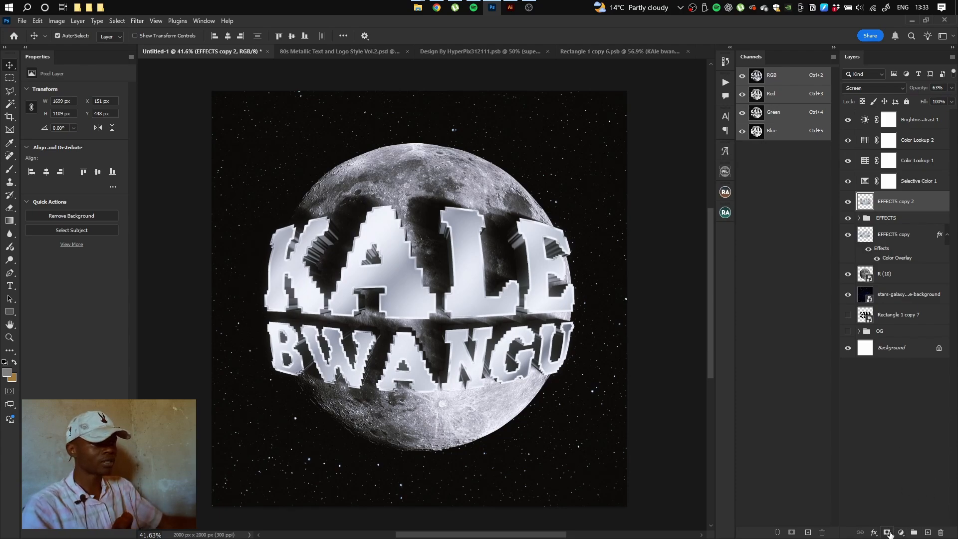
click(888, 533)
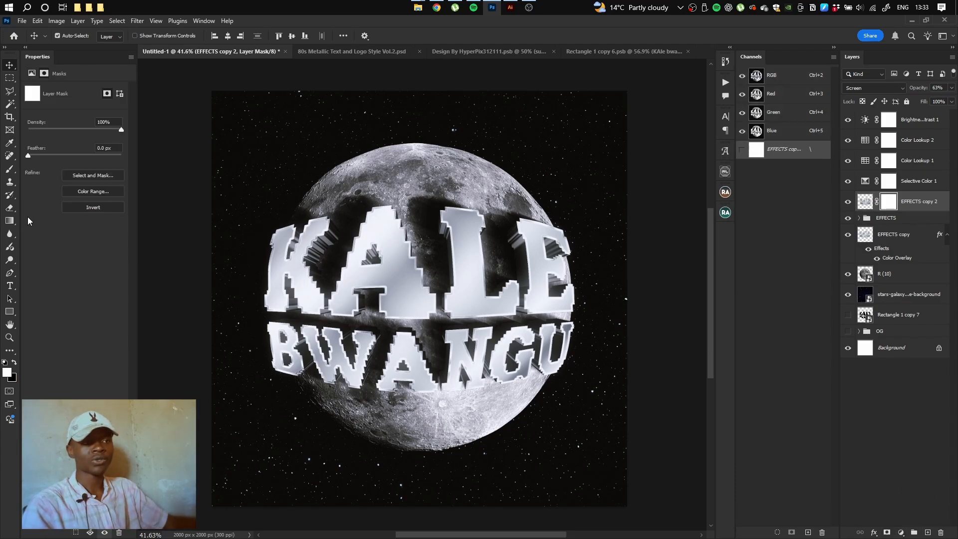
click(10, 207)
drag(355, 259, 471, 244)
right_click(389, 226)
click(458, 368)
drag(267, 252, 367, 252)
mouse_move(237, 199)
mouse_down()
mouse_move(221, 326)
mouse_move(239, 365)
mouse_up()
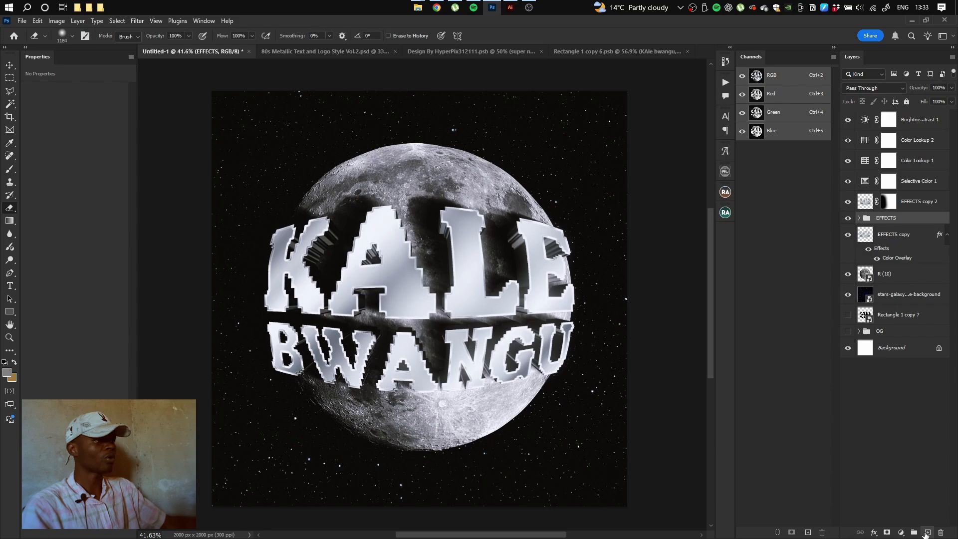
On a new layer clipped to EFFECTS, paint near-black over the K and BW letters, then set it to 51% opacity
click(927, 532)
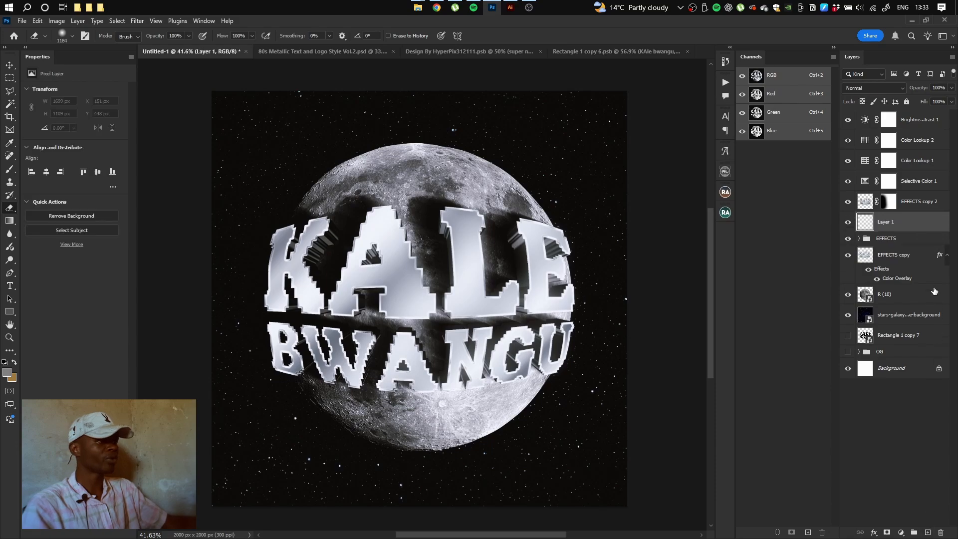
alt+click(889, 231)
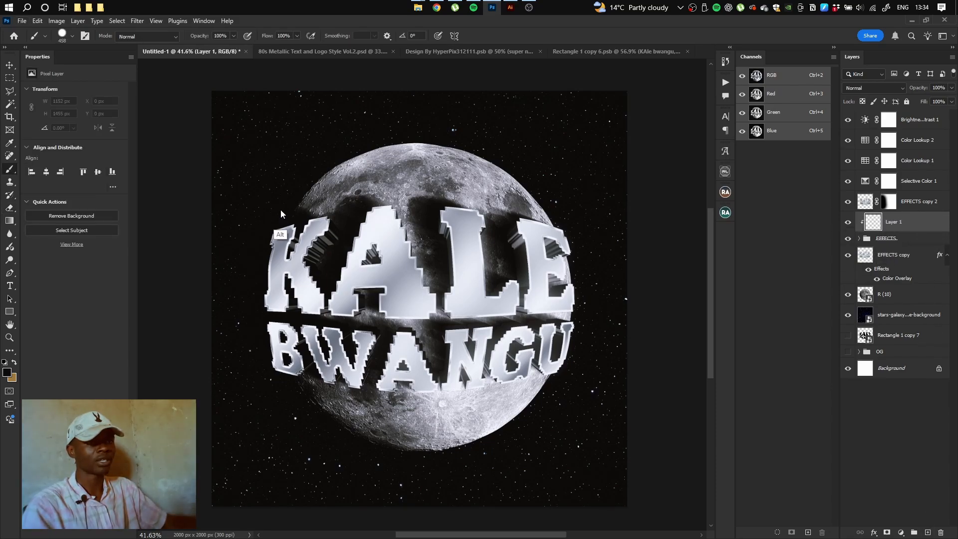
mouse_move(281, 208)
mouse_down()
mouse_move(366, 172)
mouse_move(368, 217)
mouse_up()
click(379, 321)
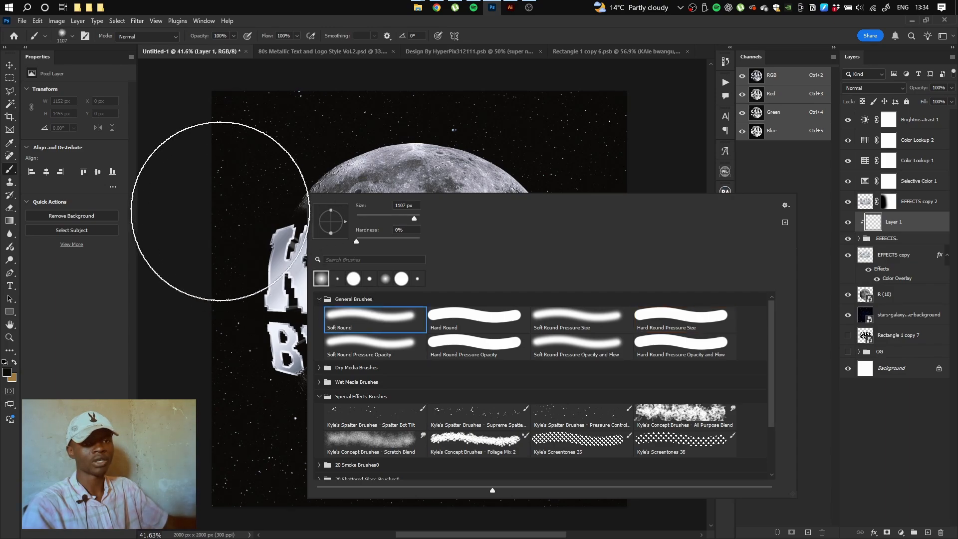
click(7, 373)
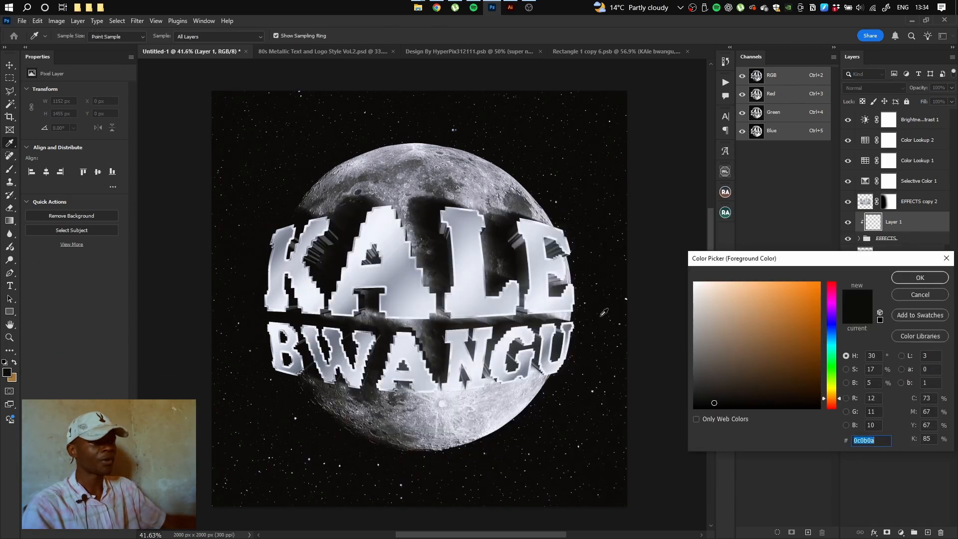
click(908, 278)
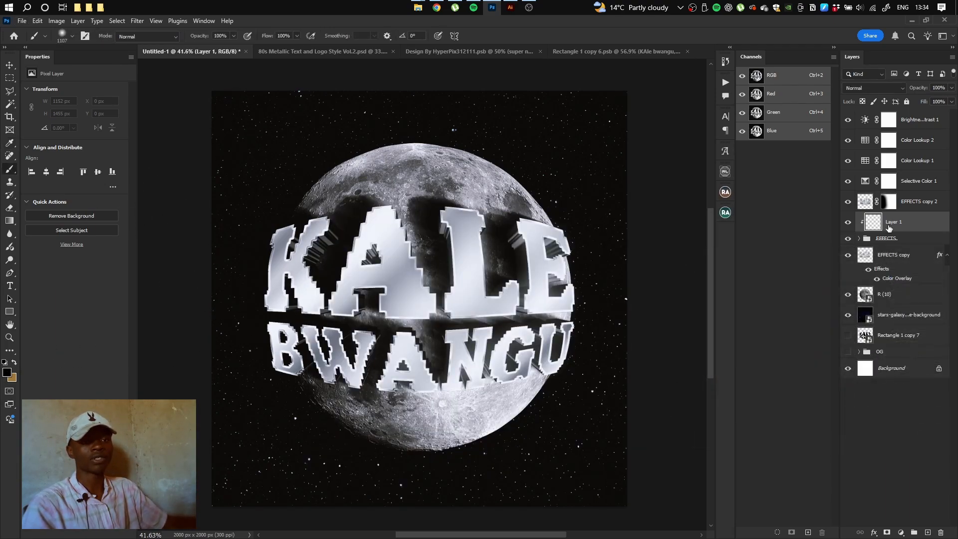
drag(274, 220, 280, 219)
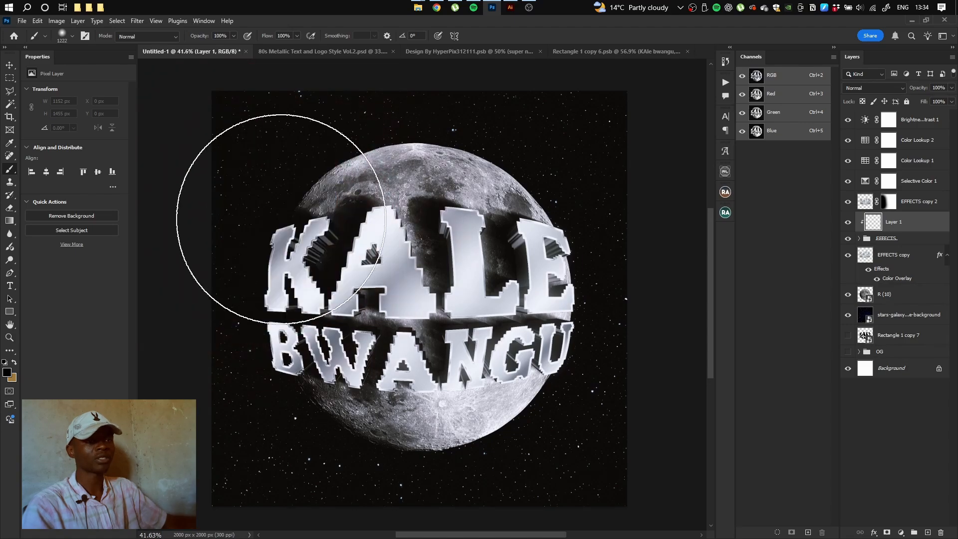
mouse_move(267, 255)
mouse_down()
mouse_move(259, 274)
mouse_move(318, 442)
mouse_move(291, 107)
mouse_move(299, 402)
mouse_move(240, 214)
mouse_move(394, 260)
mouse_up()
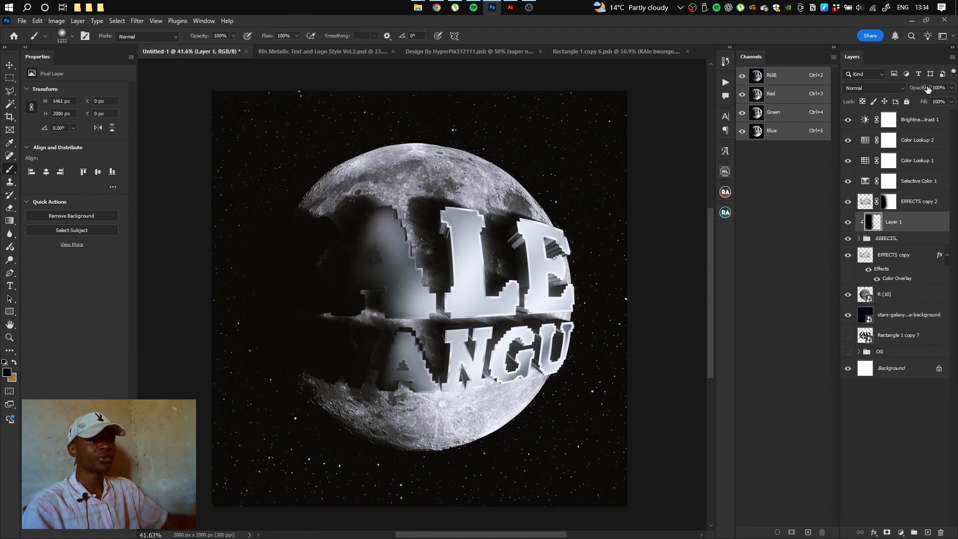
drag(928, 87, 904, 92)
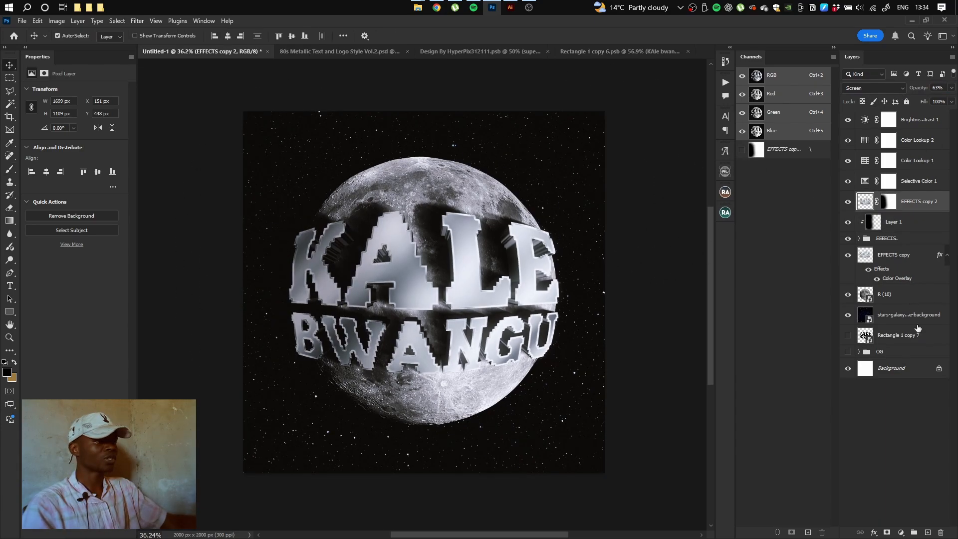
On a new layer above the stars, paint a soft dab of white sampled from the moon
click(901, 319)
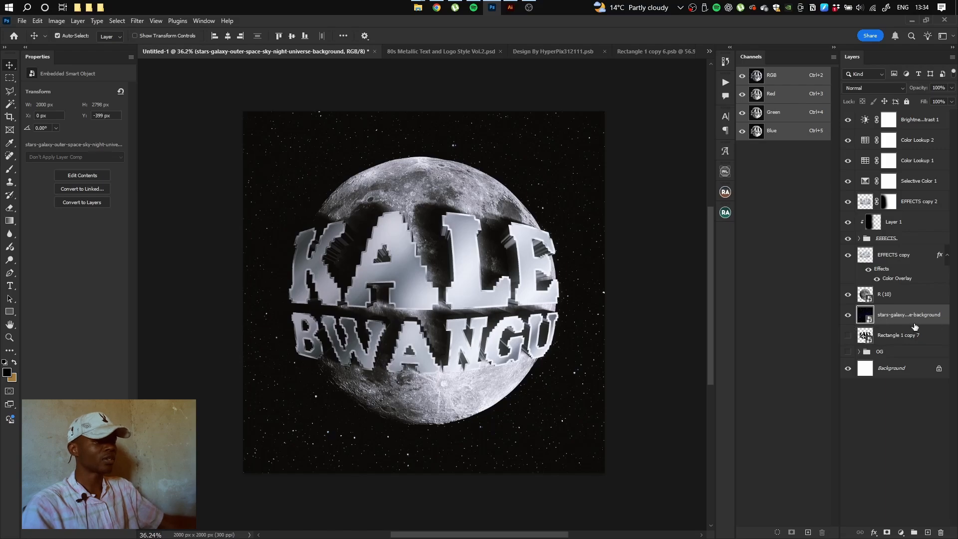
click(929, 533)
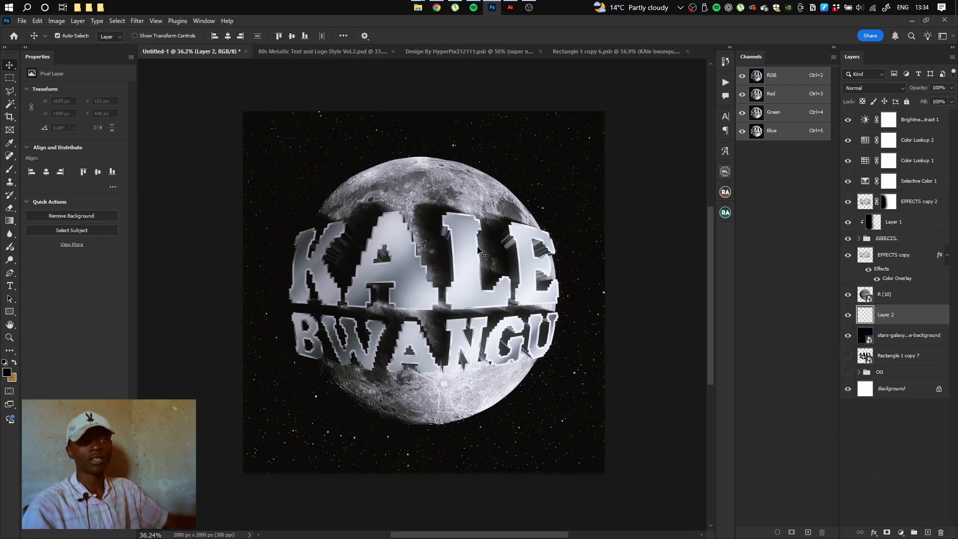
key(b)
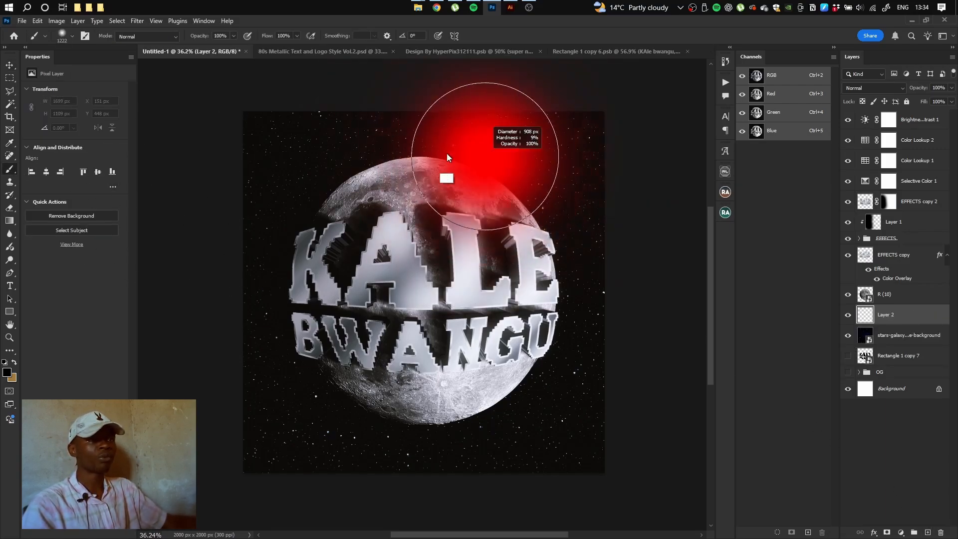
drag(391, 167, 396, 167)
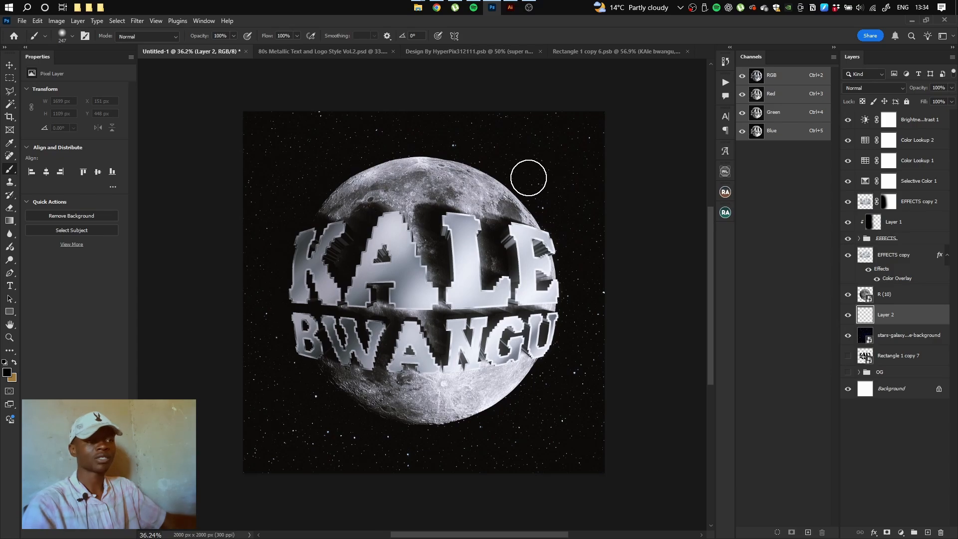
alt+click(466, 270)
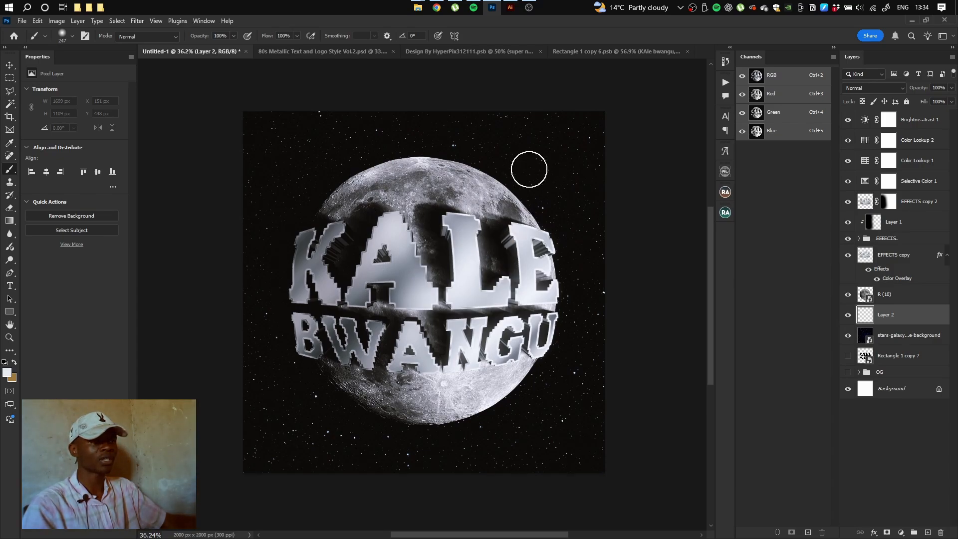
click(531, 173)
right_click(551, 205)
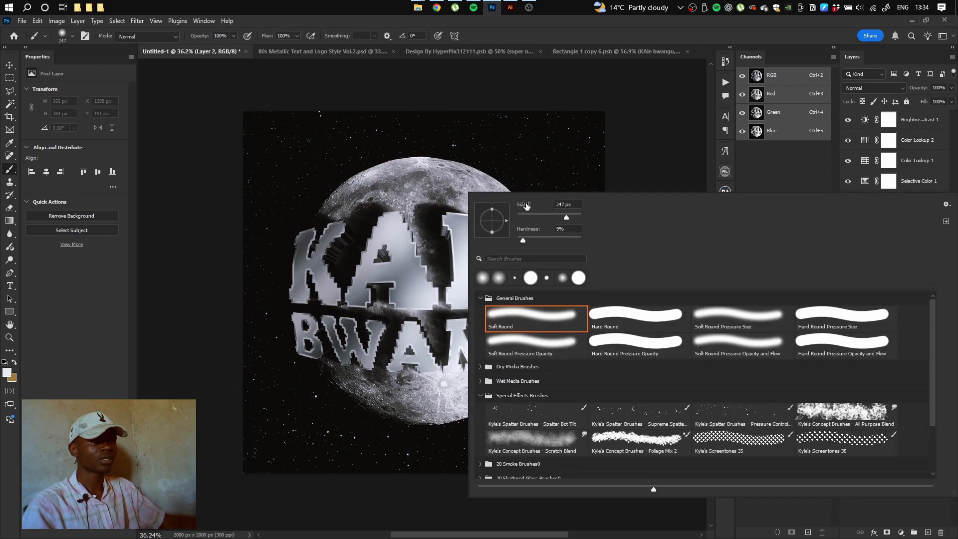
click(542, 180)
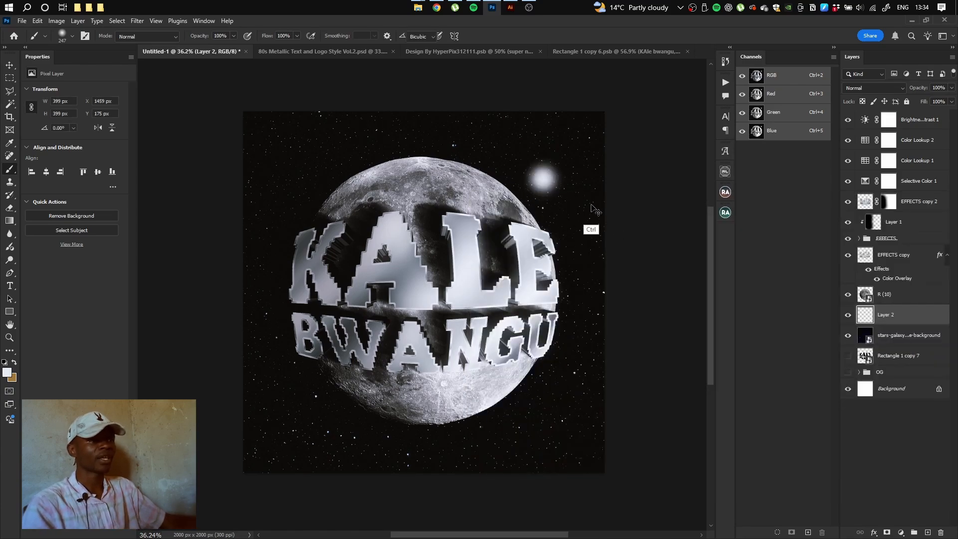
Enlarge the white dab, move it toward the bottom, and set the layer to 68% opacity
key(ctrl+t)
mouse_move(570, 190)
mouse_down()
mouse_move(513, 190)
mouse_move(746, 168)
mouse_up()
mouse_move(507, 146)
mouse_down()
mouse_move(518, 317)
mouse_move(545, 298)
mouse_up()
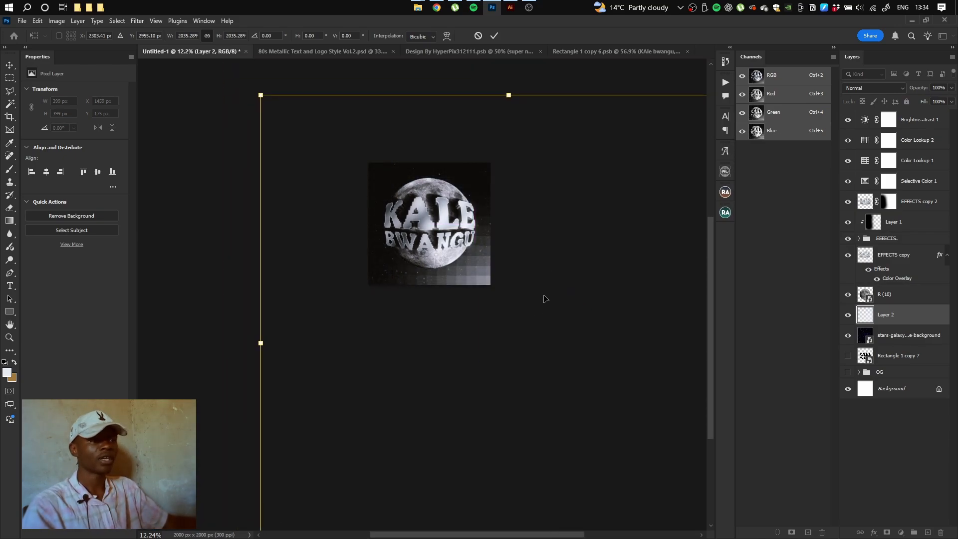
key(Return)
key(b)
key(ctrl+0)
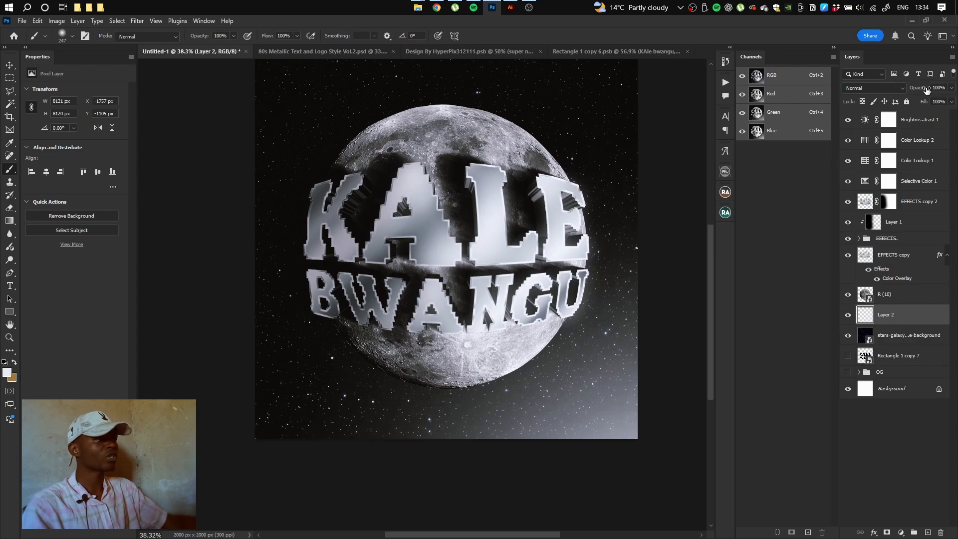
drag(927, 89, 909, 92)
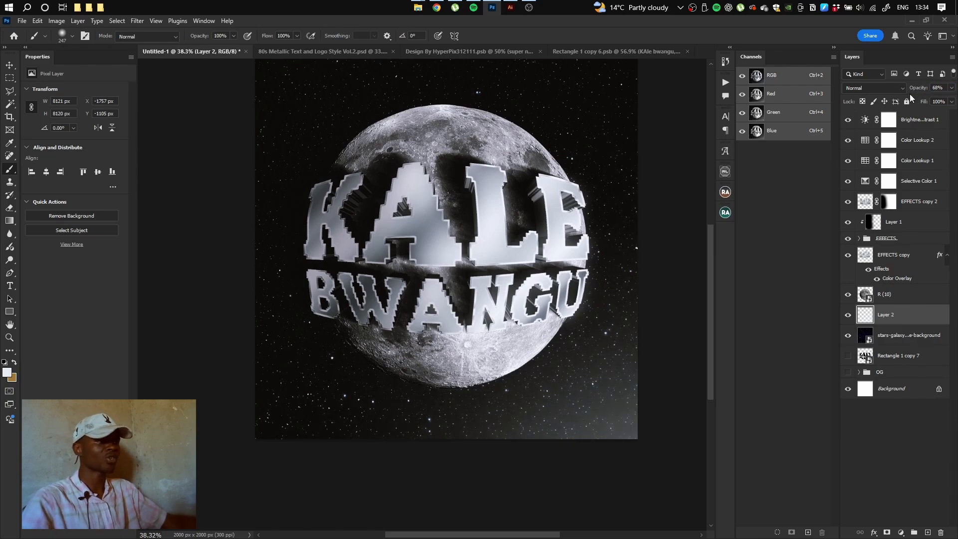
Duplicate the moon layer R (10) and rasterize the R (10) copy
key(v)
click(890, 299)
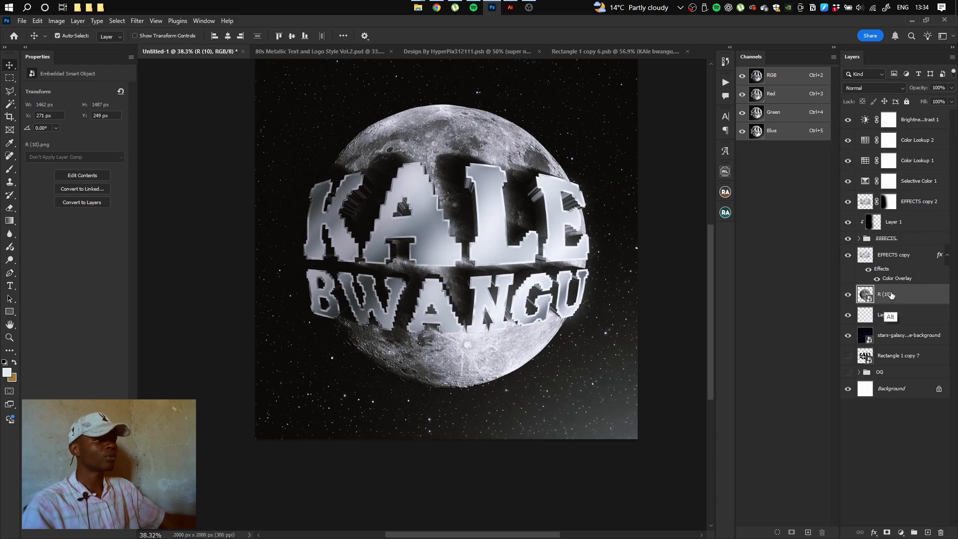
key(ctrl+j)
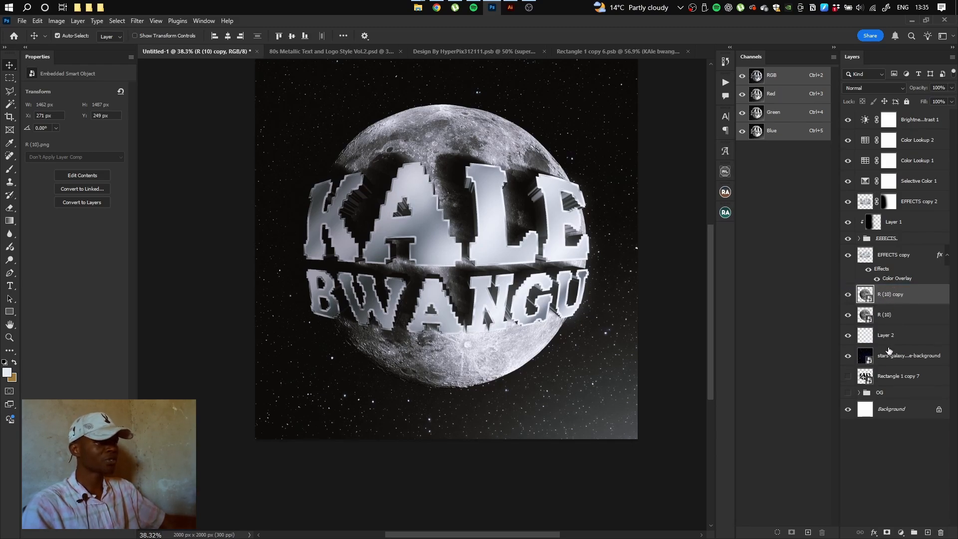
right_click(902, 303)
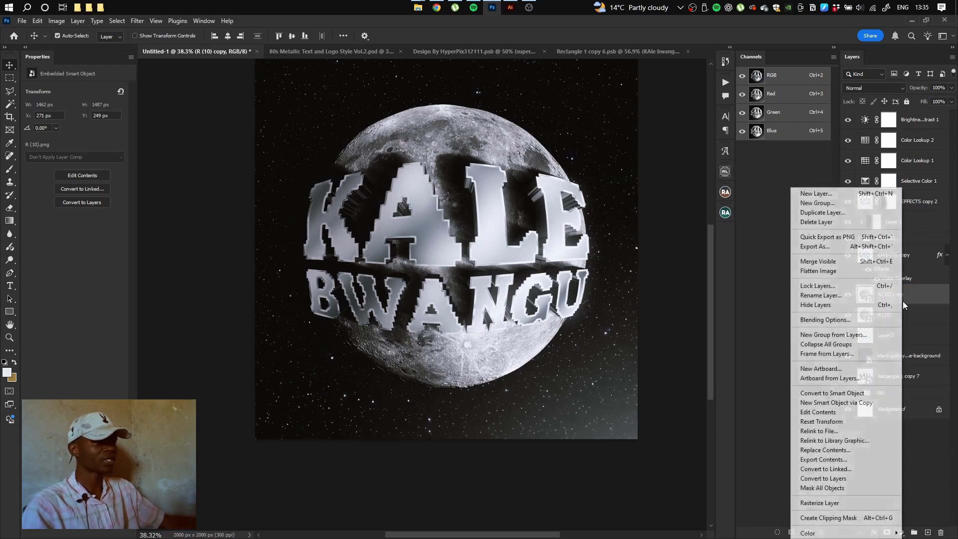
click(843, 504)
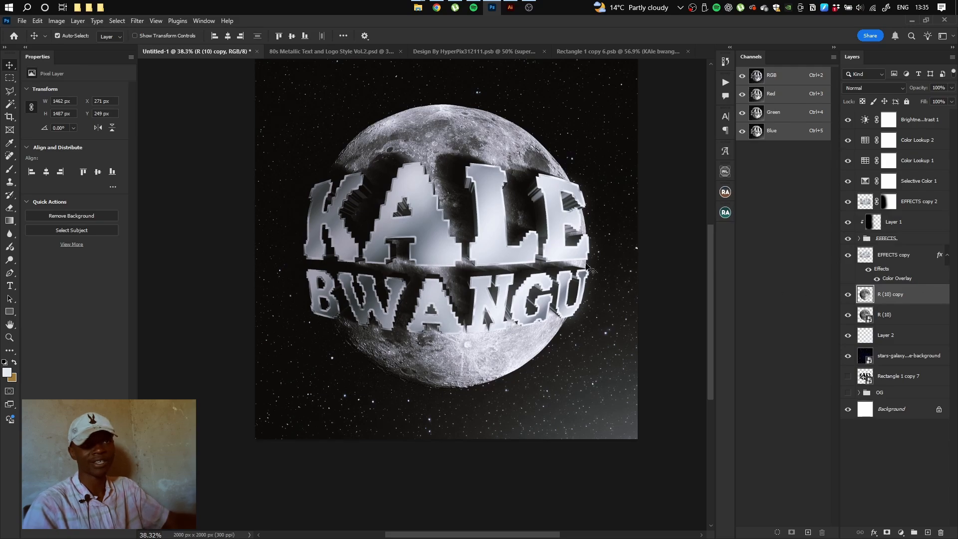
Gaussian-blur R (10) copy, set it to Screen blending, and add a layer mask
click(137, 21)
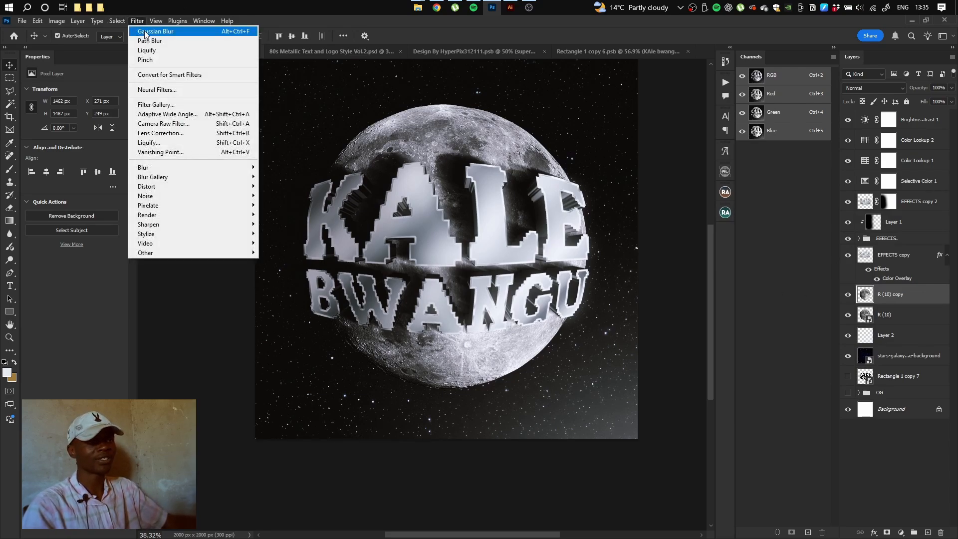
click(145, 31)
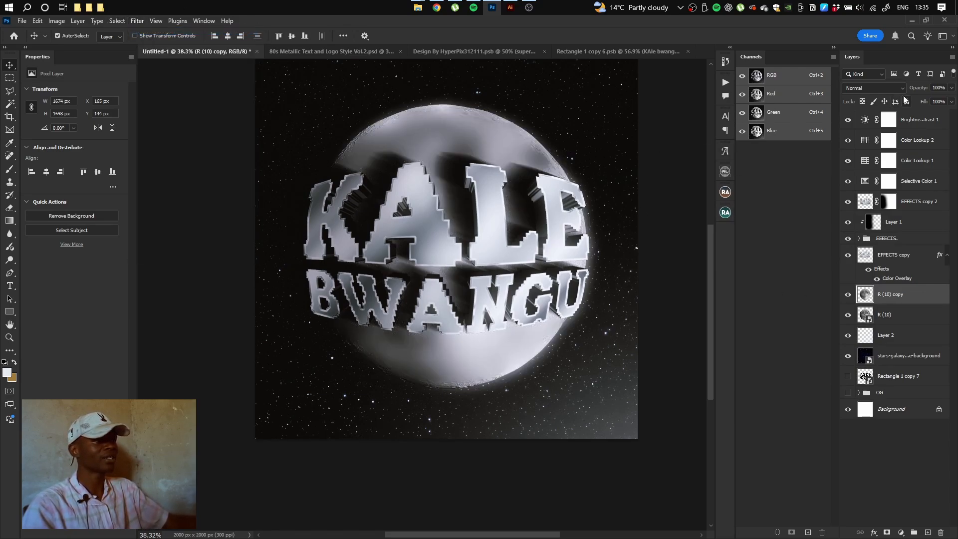
click(902, 88)
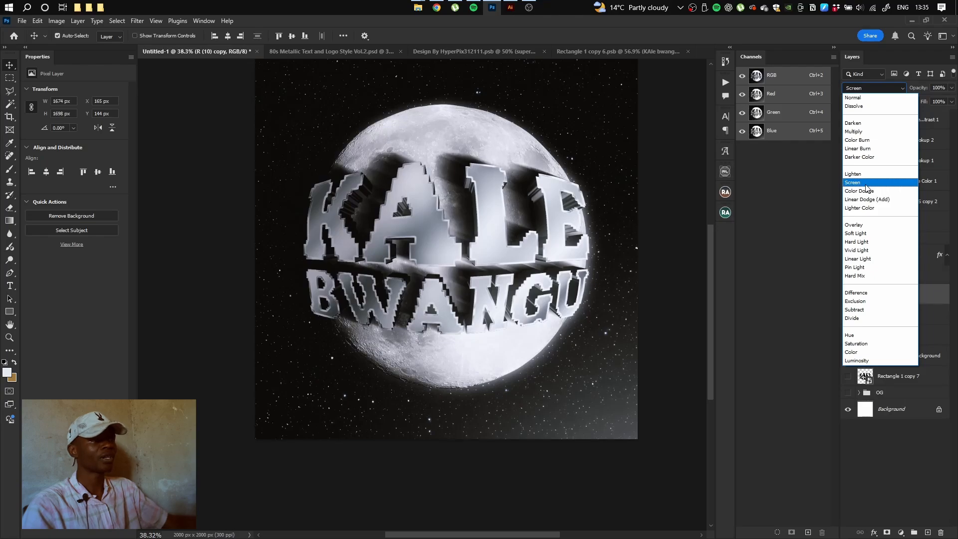
click(866, 184)
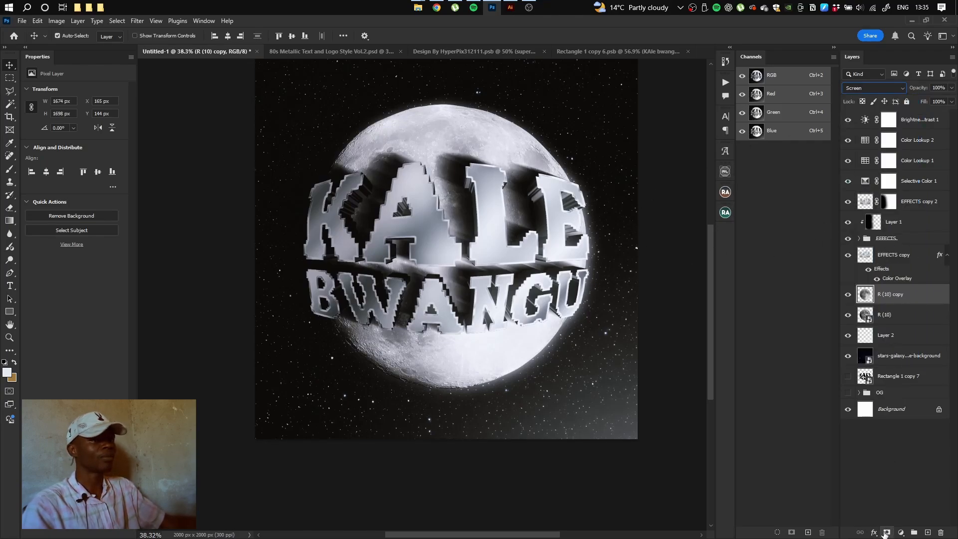
click(886, 533)
key(b)
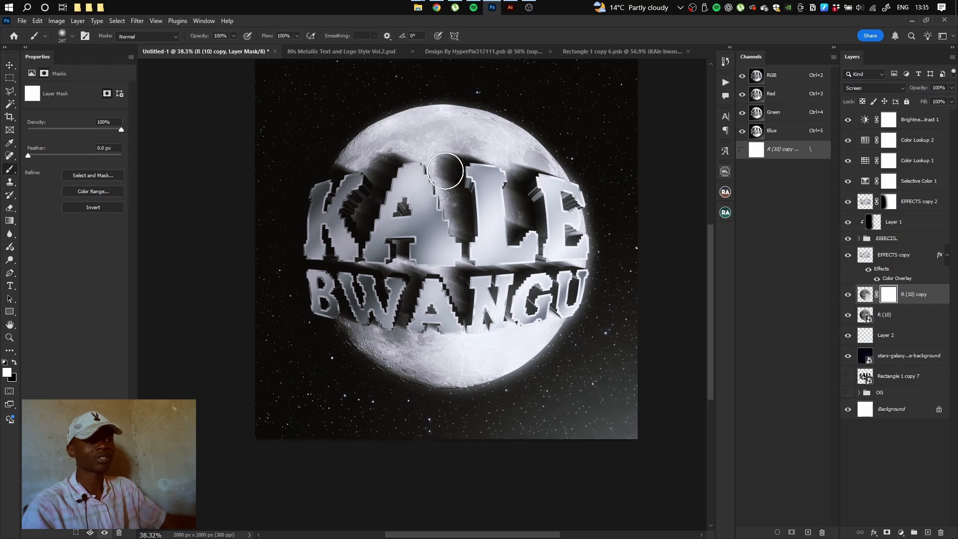
drag(401, 180, 457, 161)
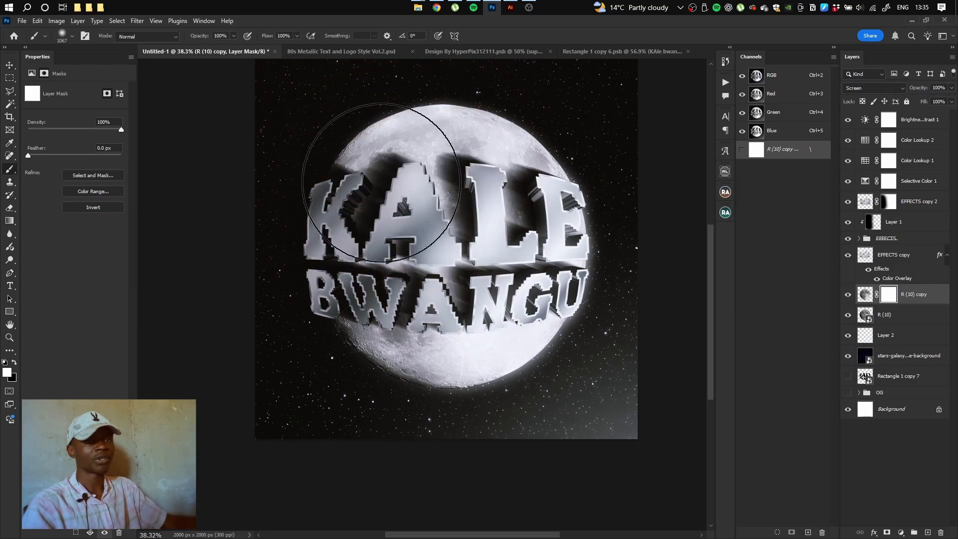
key(x)
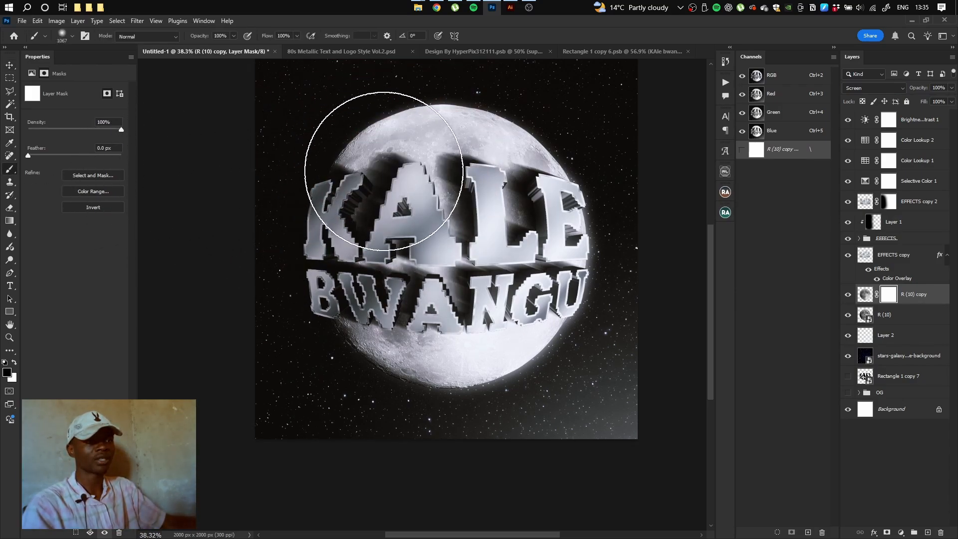
mouse_move(384, 171)
mouse_down()
mouse_move(409, 372)
mouse_move(389, 178)
mouse_move(460, 148)
mouse_move(453, 291)
mouse_move(450, 180)
mouse_move(397, 330)
mouse_move(597, 346)
mouse_move(593, 368)
mouse_up()
key(x)
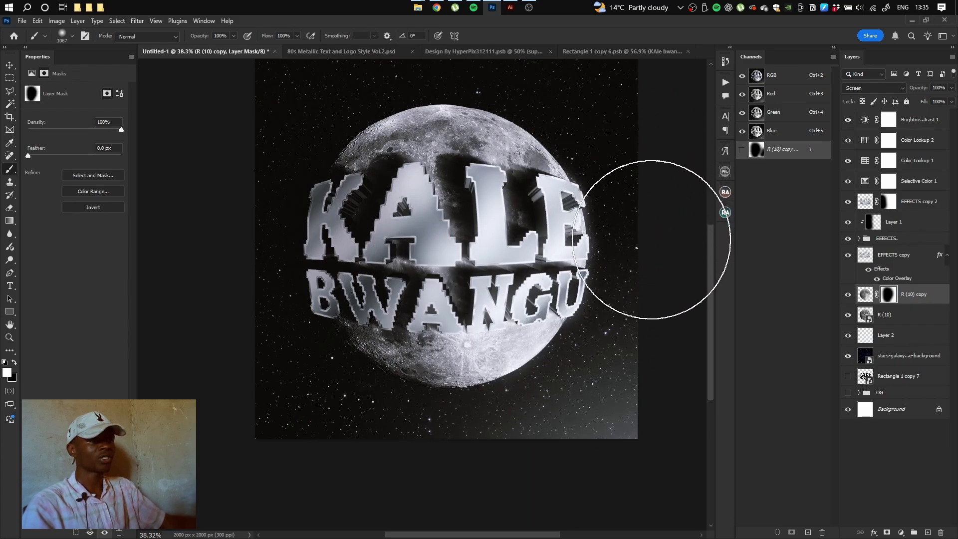
drag(588, 110, 538, 95)
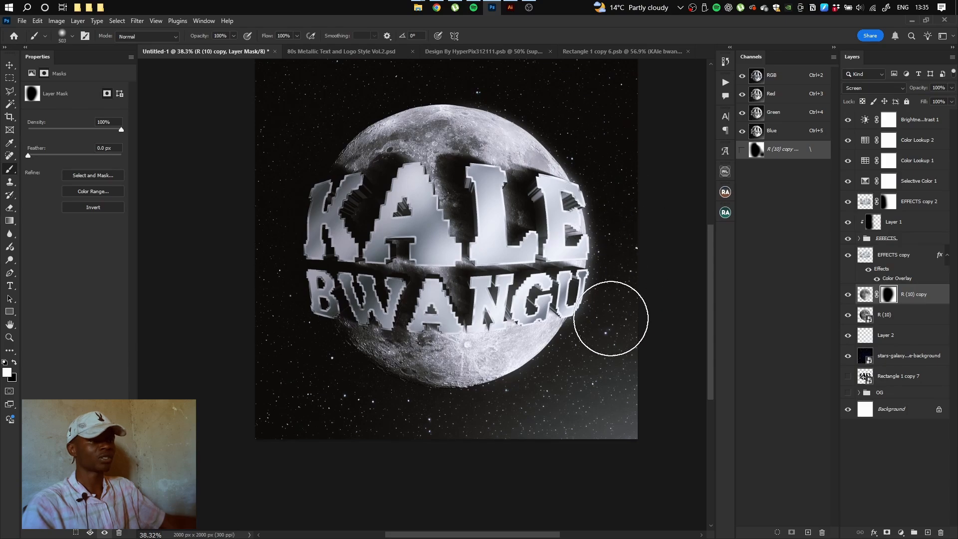
click(848, 295)
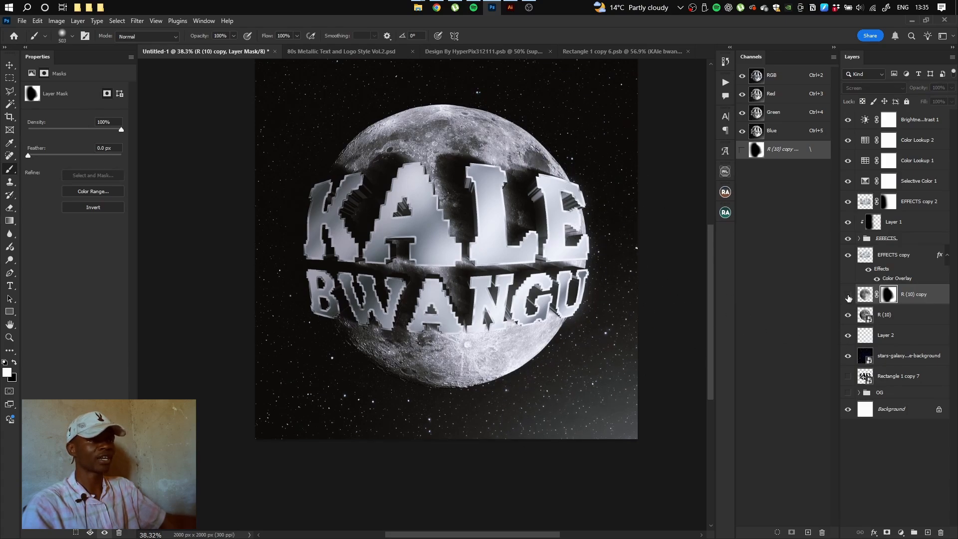
click(848, 295)
drag(586, 256, 544, 269)
Above Brightness/Contrast 1, place the first Ransomlab Backgrounds texture, FW_Background_01, as a new layer
click(934, 118)
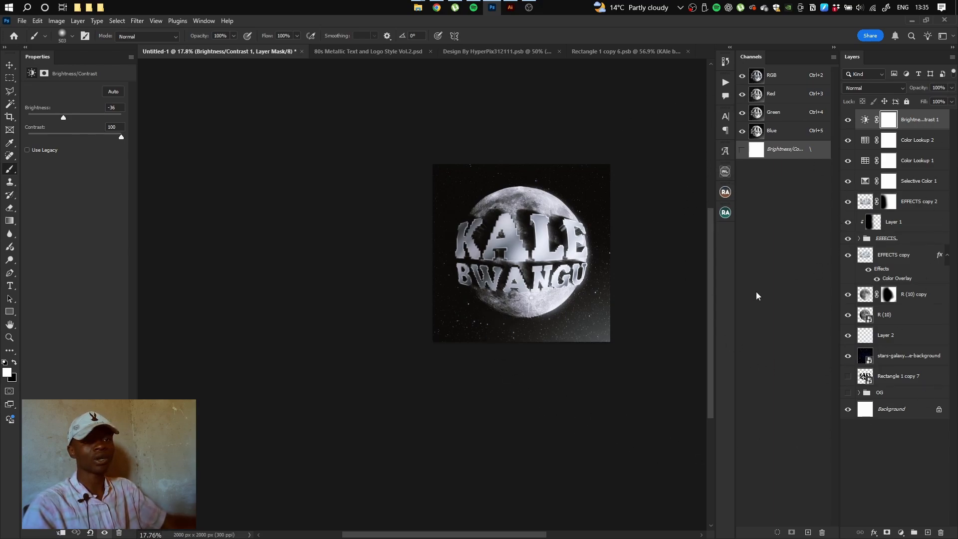
double_click(9, 325)
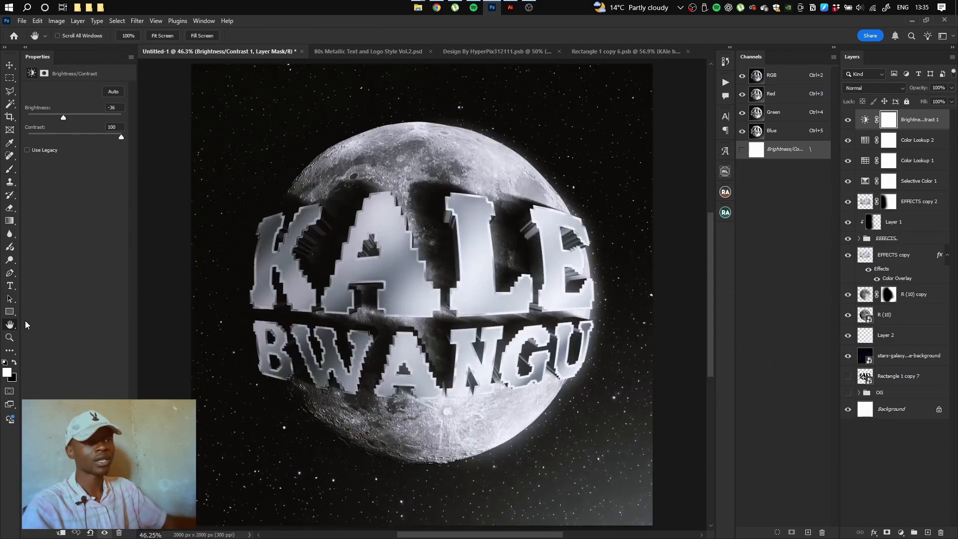
click(726, 172)
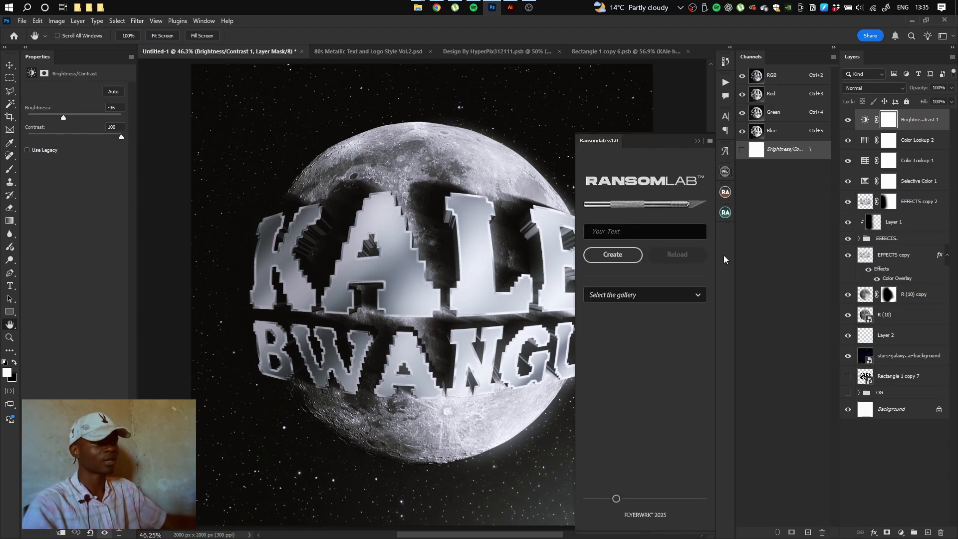
click(698, 295)
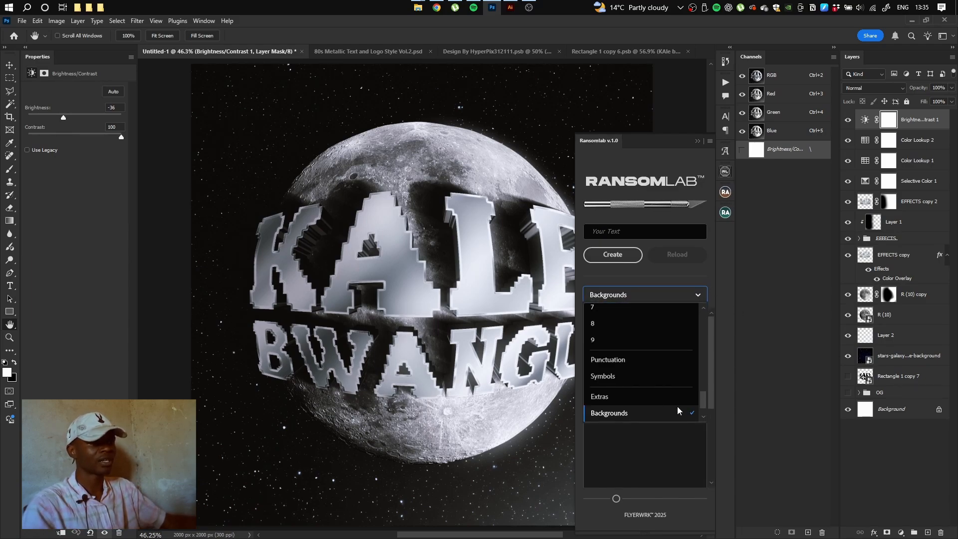
click(613, 414)
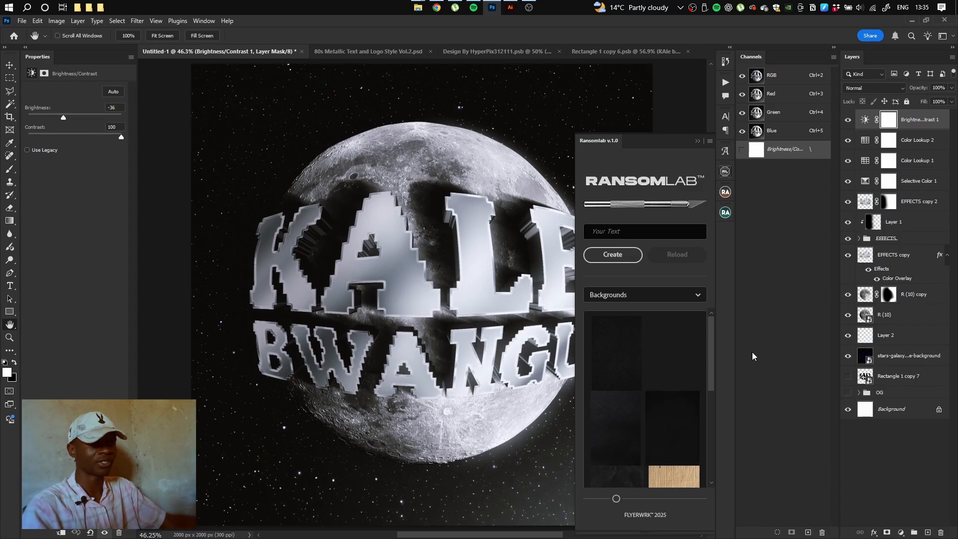
mouse_move(620, 369)
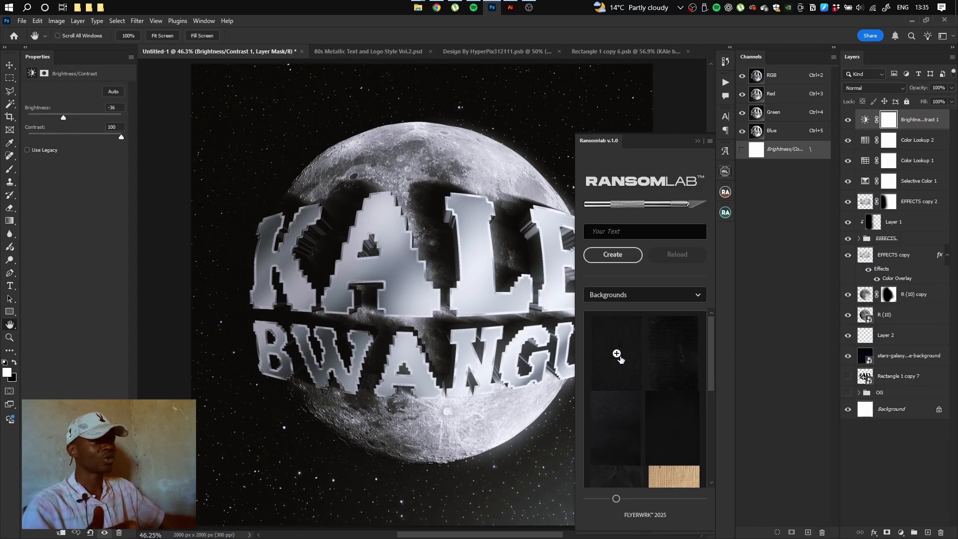
click(617, 354)
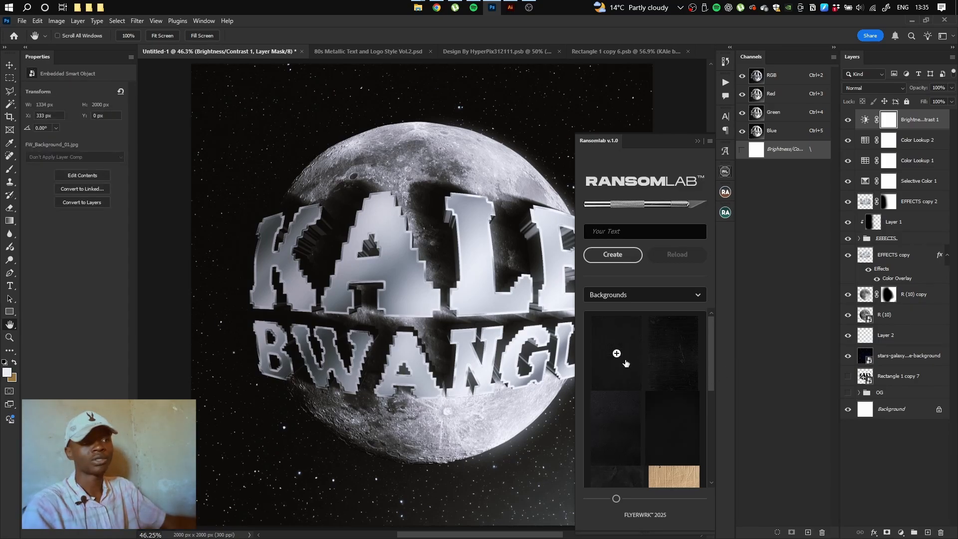
Free-transform the FW_Background_01 texture outward from its centre to fill the canvas
drag(363, 276, 404, 267)
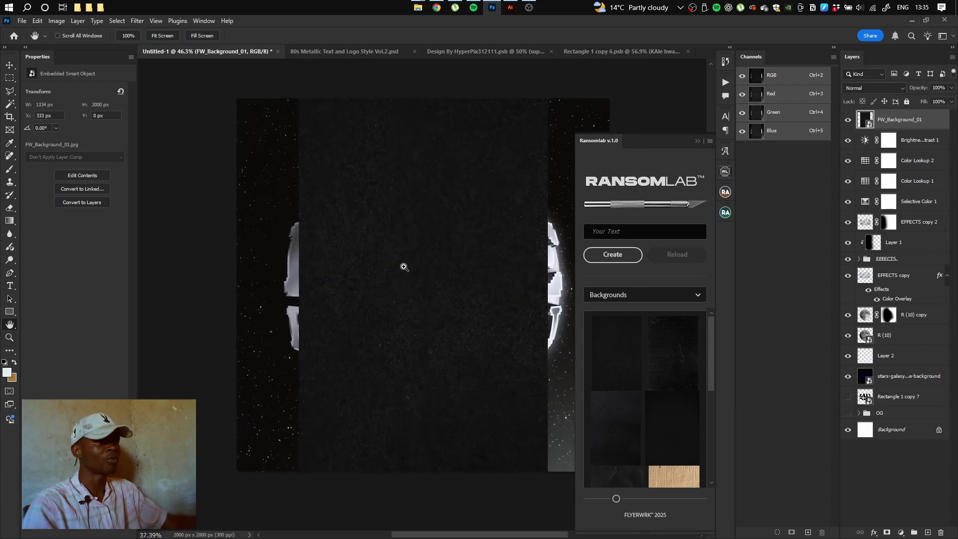
click(697, 141)
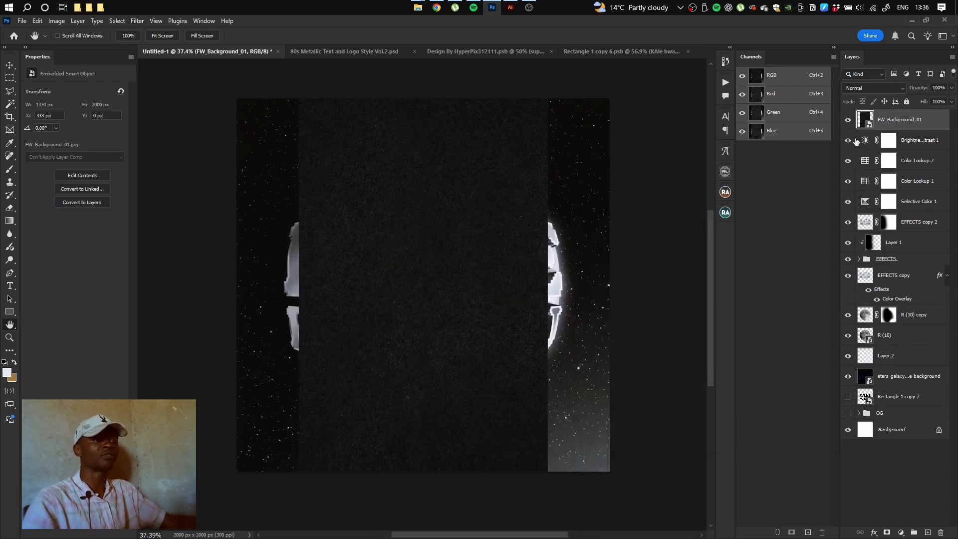
key(ctrl+t)
drag(548, 285, 620, 296)
click(495, 35)
key(h)
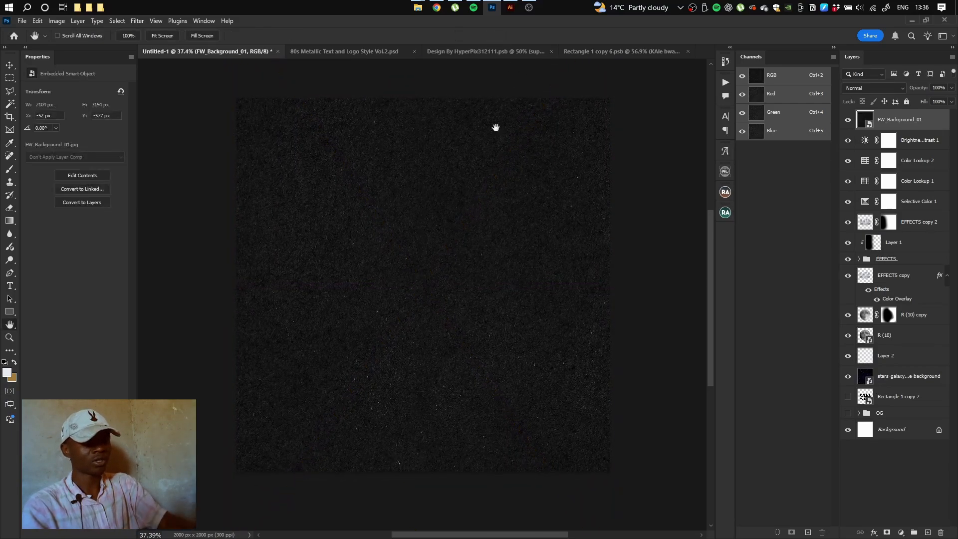
Invert the texture and set its blend mode to Divide for a grainy silver finish
key(ctrl+i)
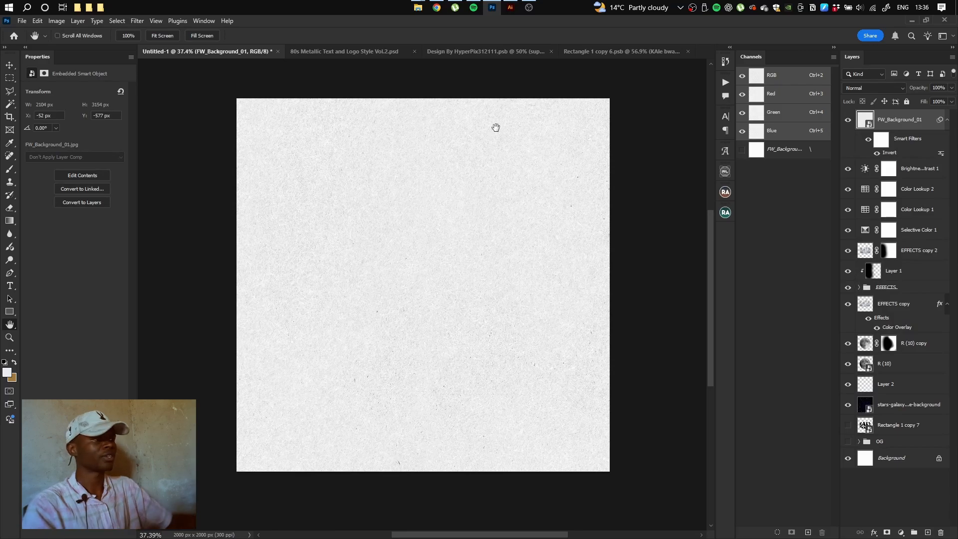
click(874, 88)
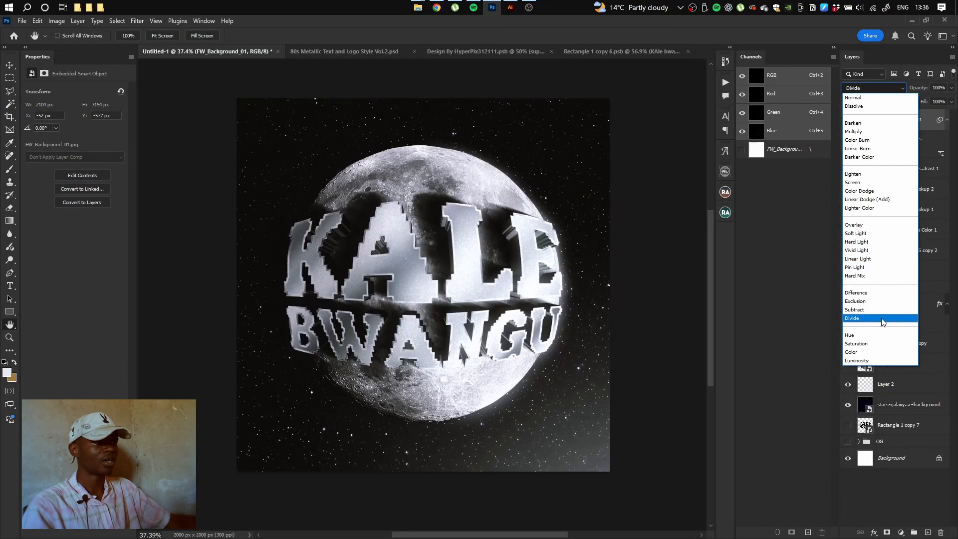
click(881, 322)
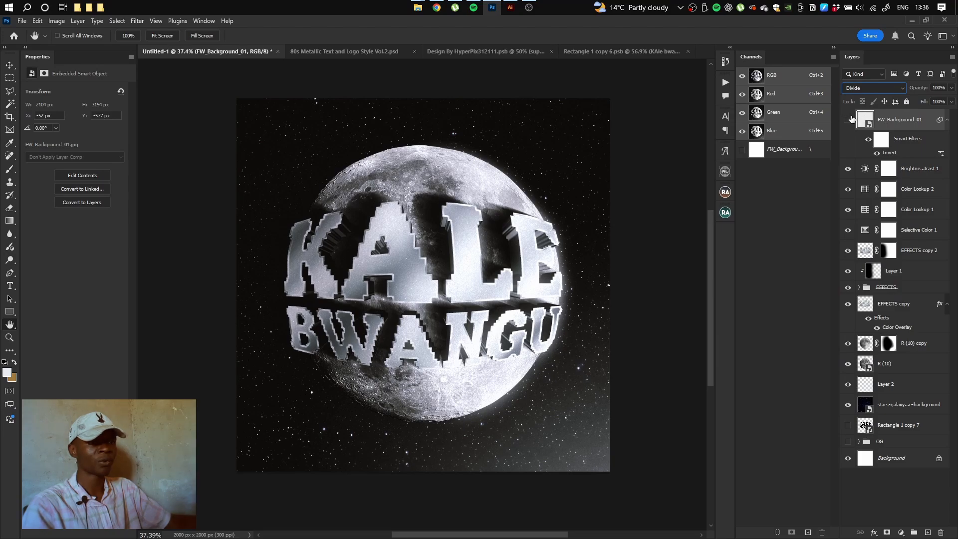
drag(419, 246, 460, 258)
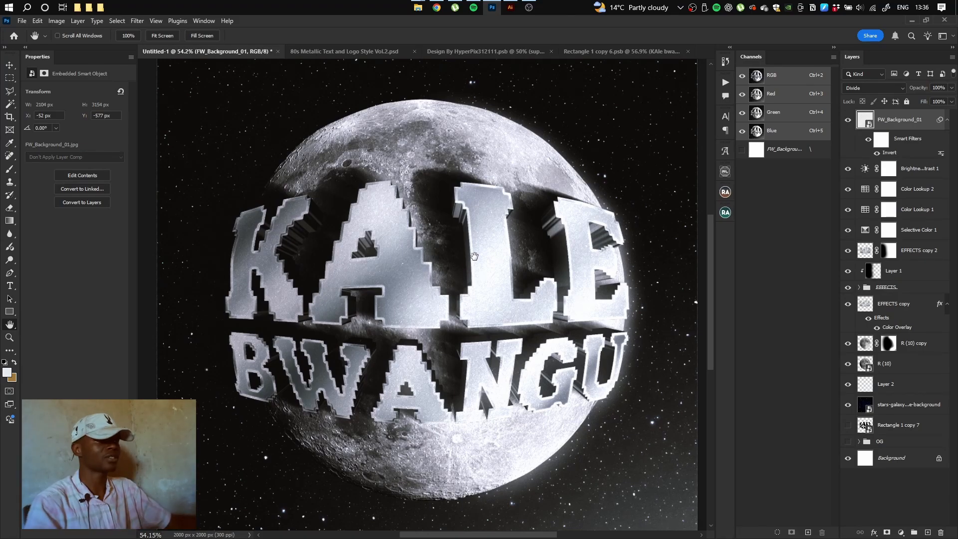
mouse_move(538, 195)
mouse_down()
mouse_move(469, 214)
mouse_move(534, 205)
mouse_up()
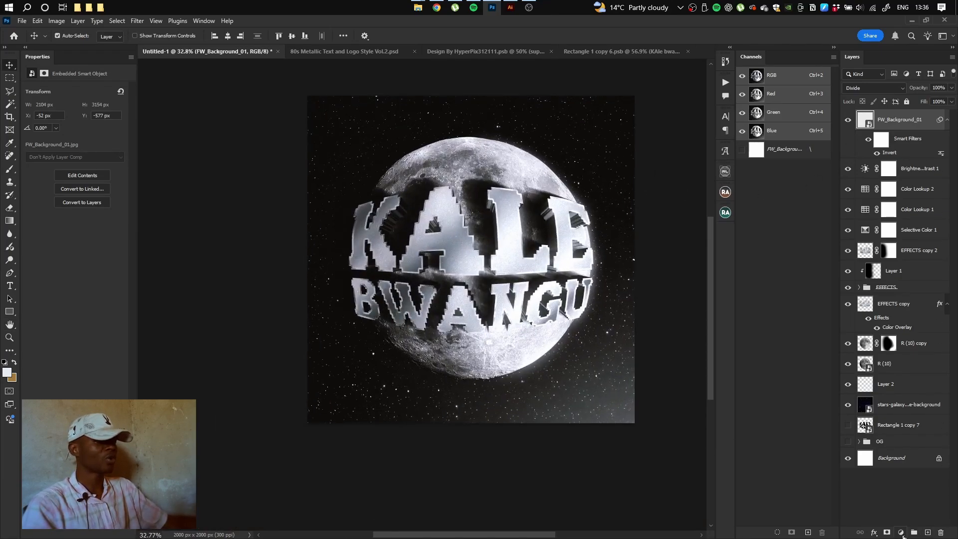
Add a Color Balance layer with midtones set to -4, +4 and +16 toward blue
click(902, 533)
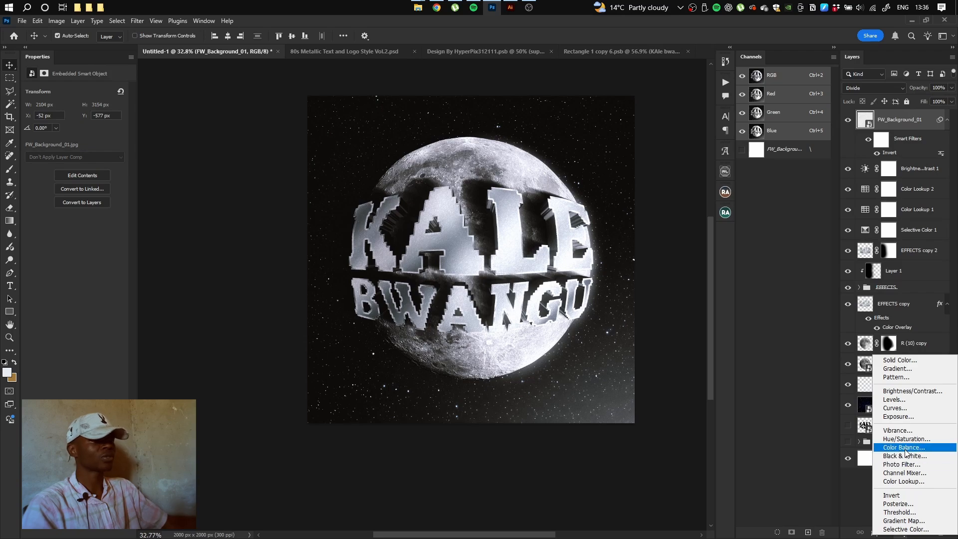
click(905, 448)
click(870, 120)
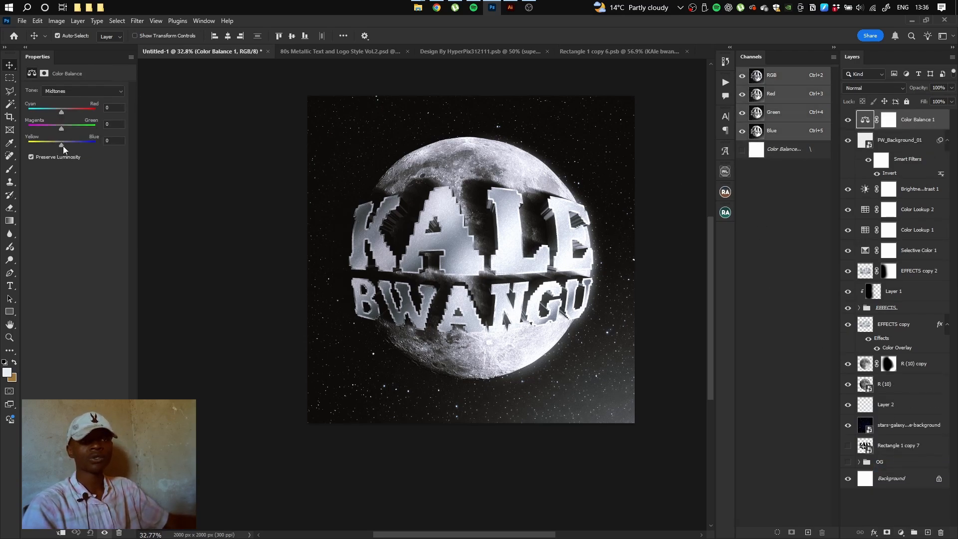
click(64, 114)
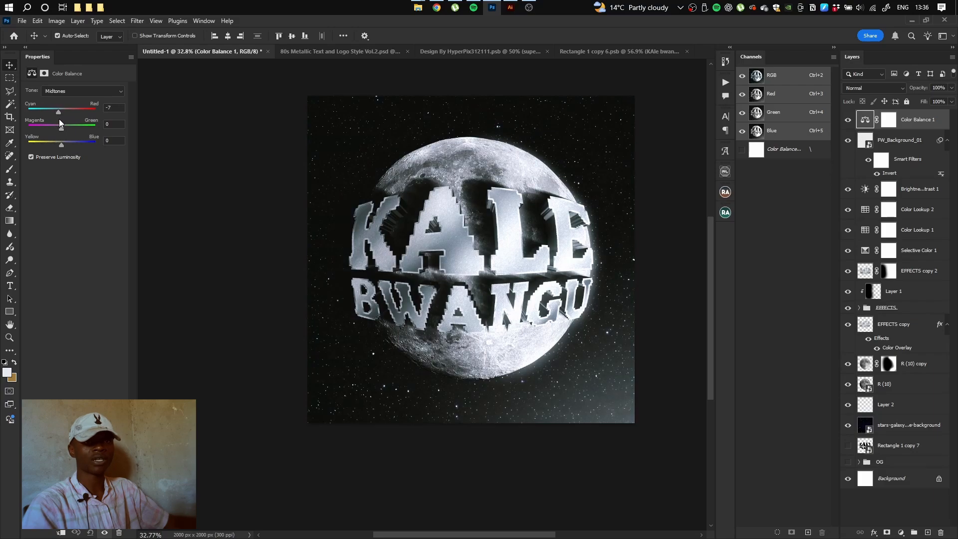
drag(62, 144, 67, 112)
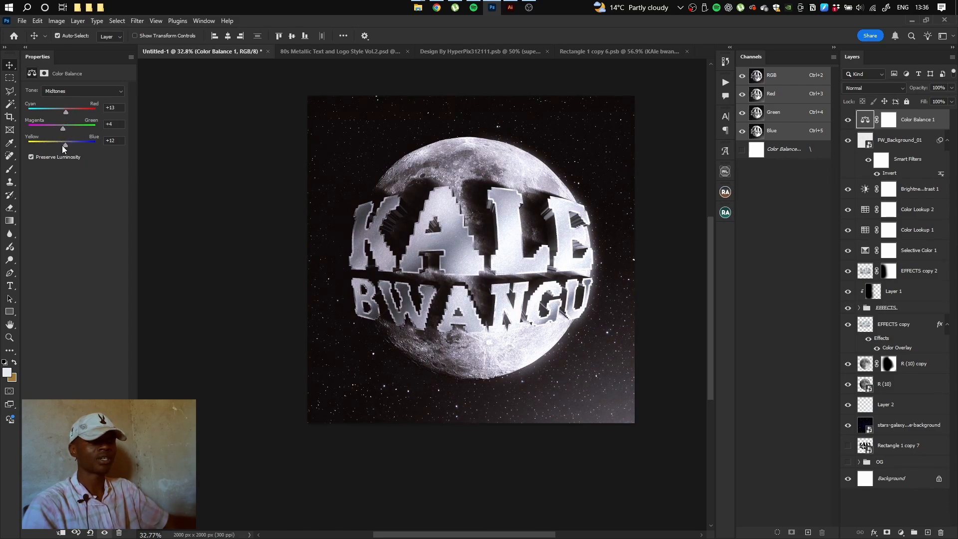
mouse_move(53, 145)
mouse_down()
mouse_move(65, 145)
mouse_move(59, 113)
mouse_move(71, 145)
mouse_up()
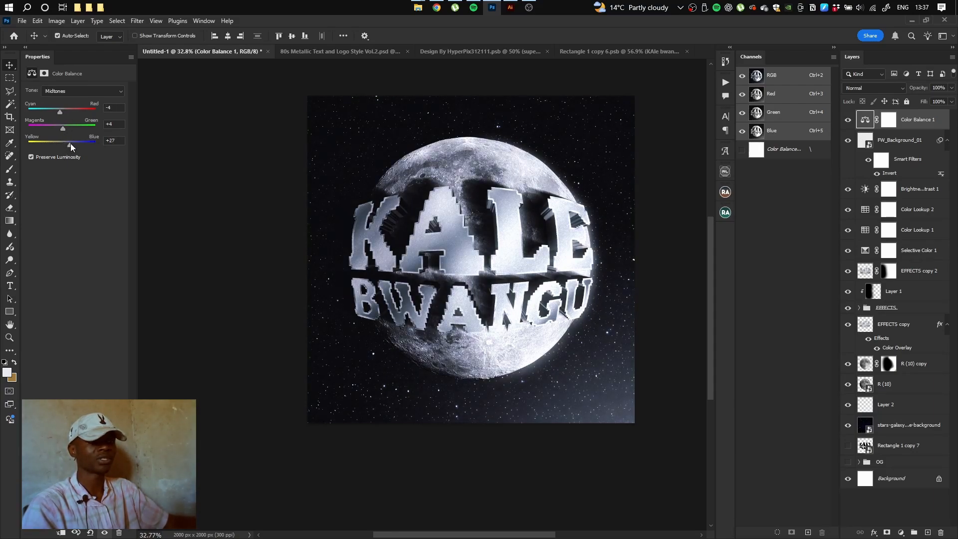
drag(453, 206, 455, 229)
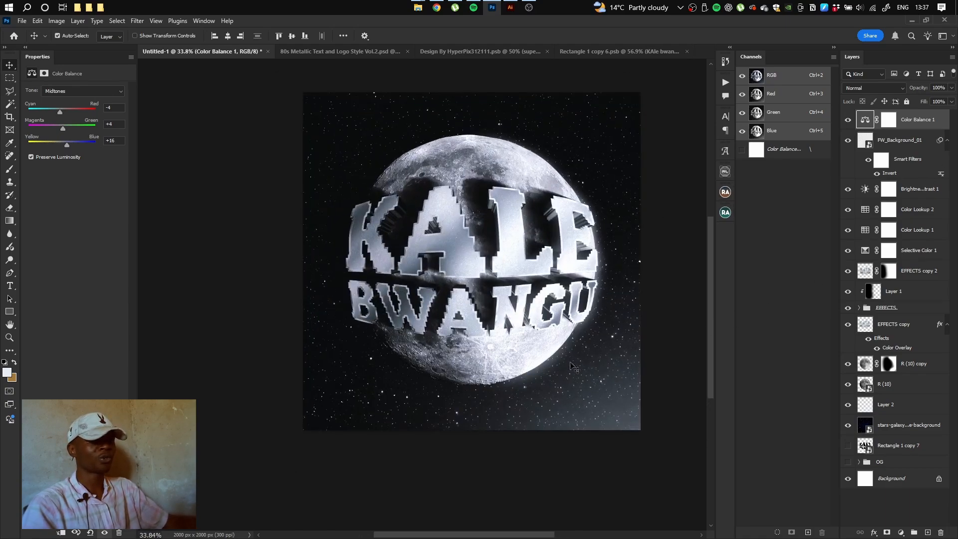